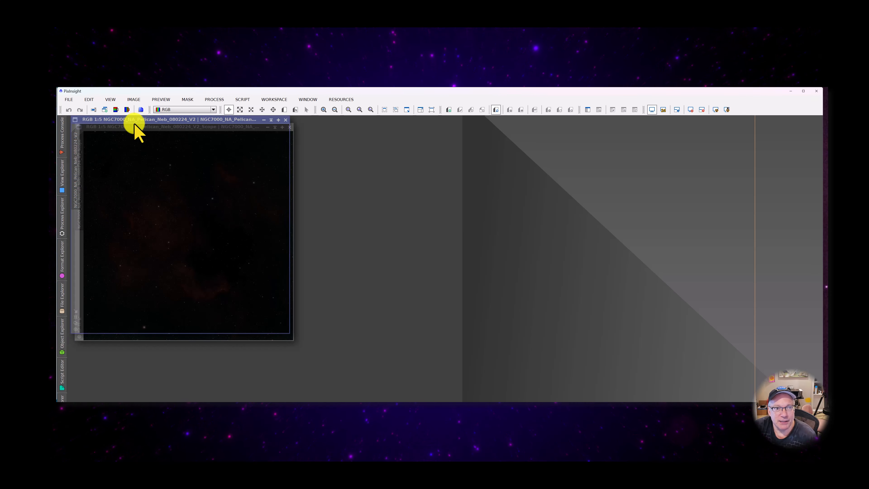
Place the V2 and V2_Scope nebula images side by side and inspect the V2_Scope image up close
drag(134, 123, 377, 134)
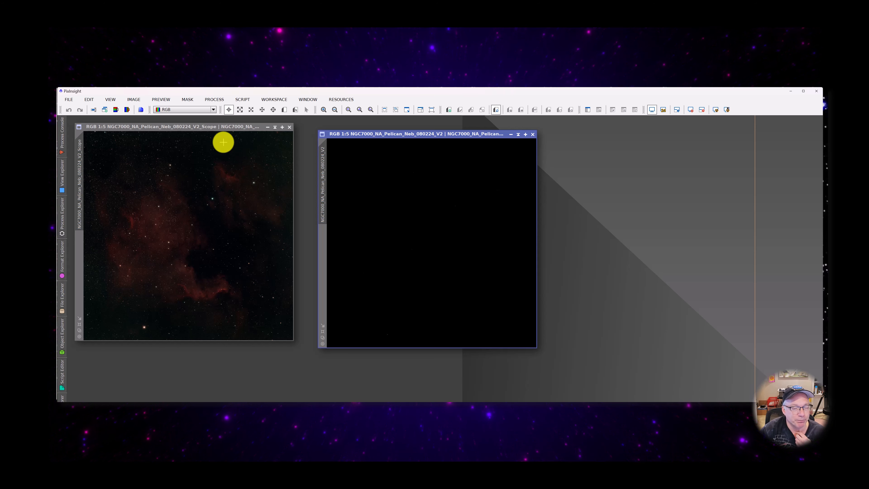
drag(214, 128, 219, 134)
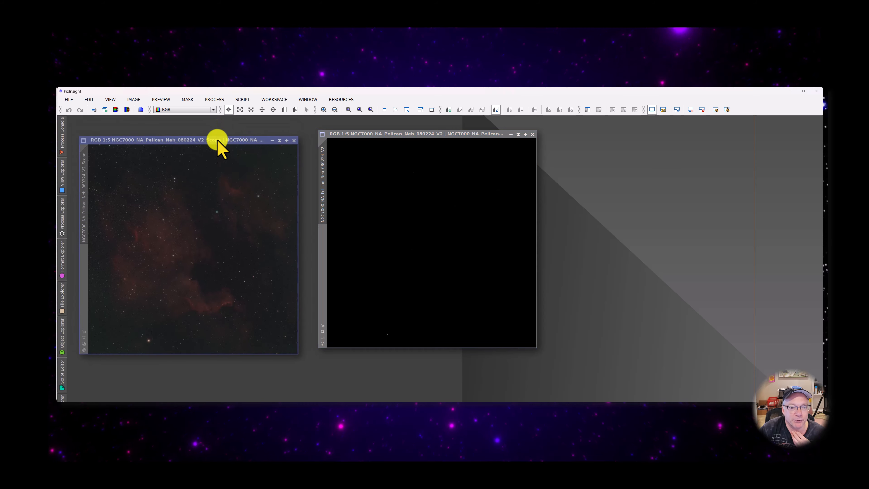
scroll(187, 283, up, 1)
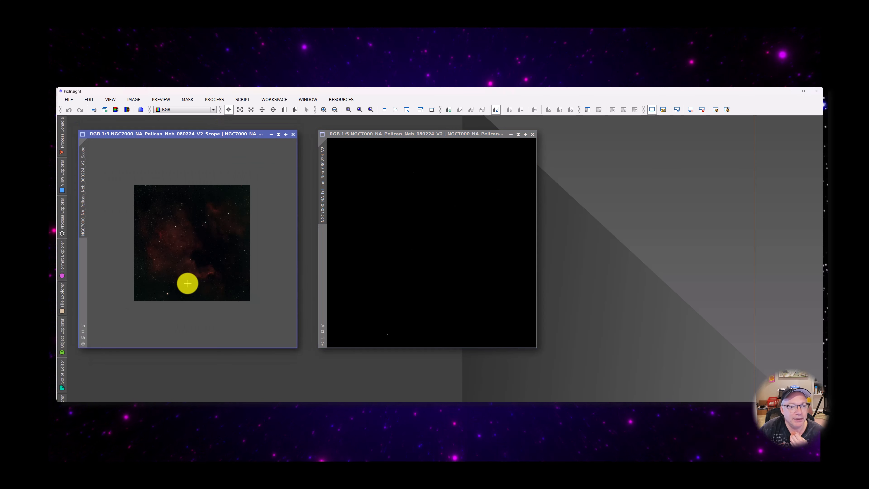
scroll(213, 276, up, 1)
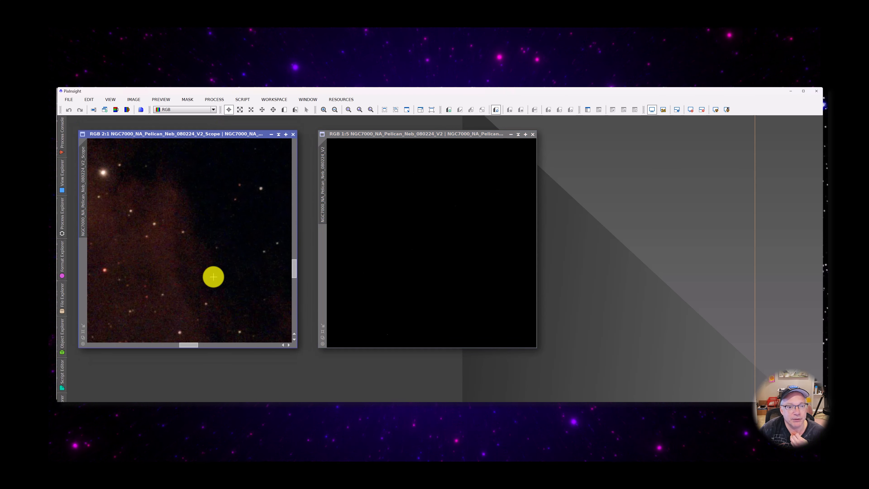
scroll(213, 276, down, 2)
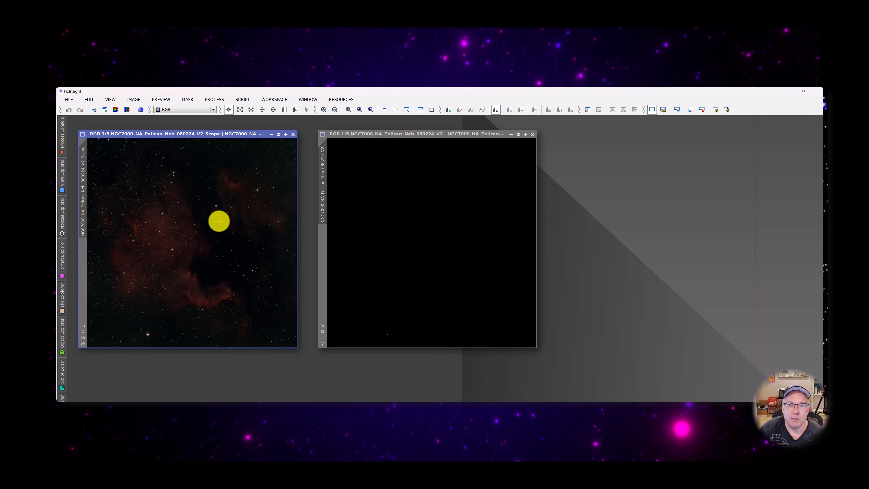
Collapse the V2_Scope image window to its title bar, set it aside, and move the V2 image near the workspace's centre
click(279, 134)
drag(360, 137, 331, 153)
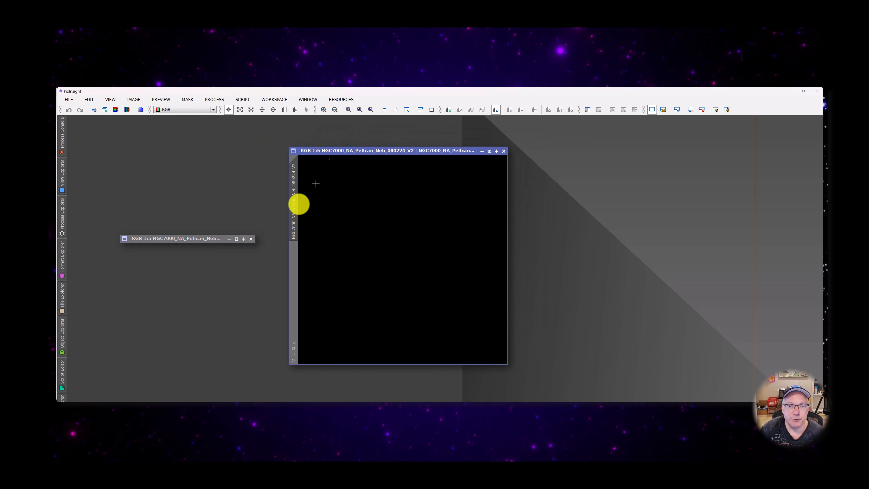
drag(185, 239, 154, 137)
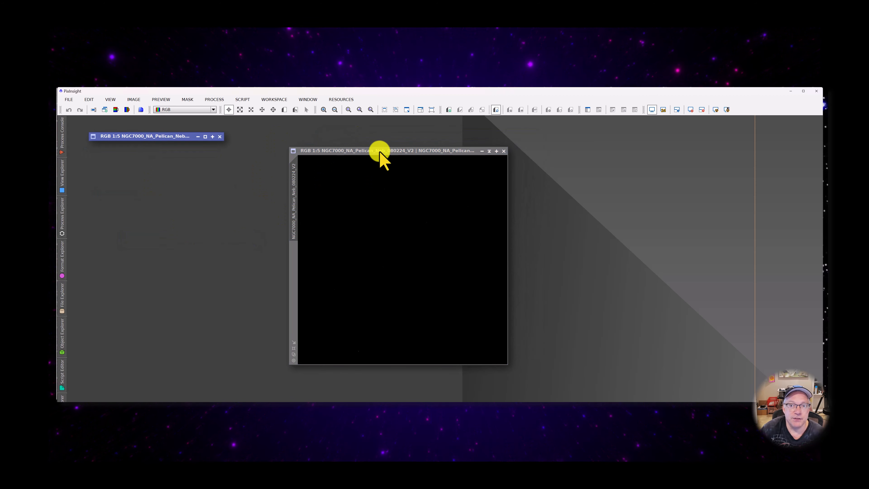
drag(378, 151, 345, 152)
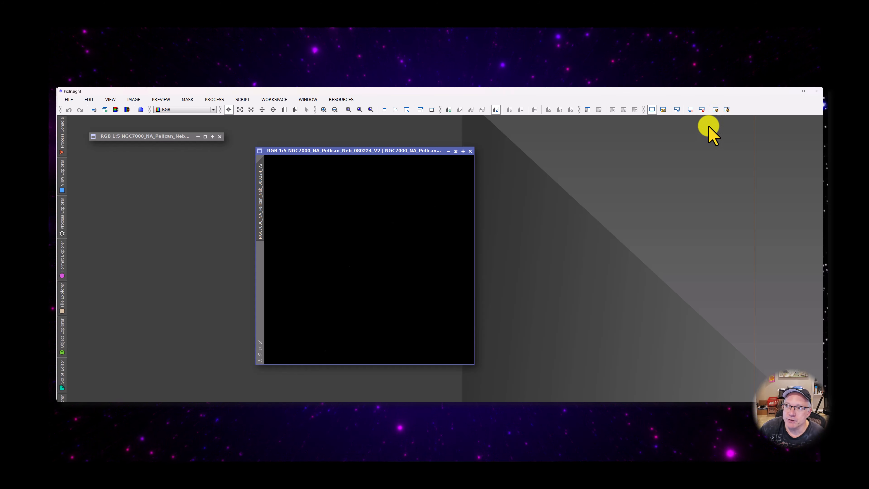
drag(394, 151, 409, 149)
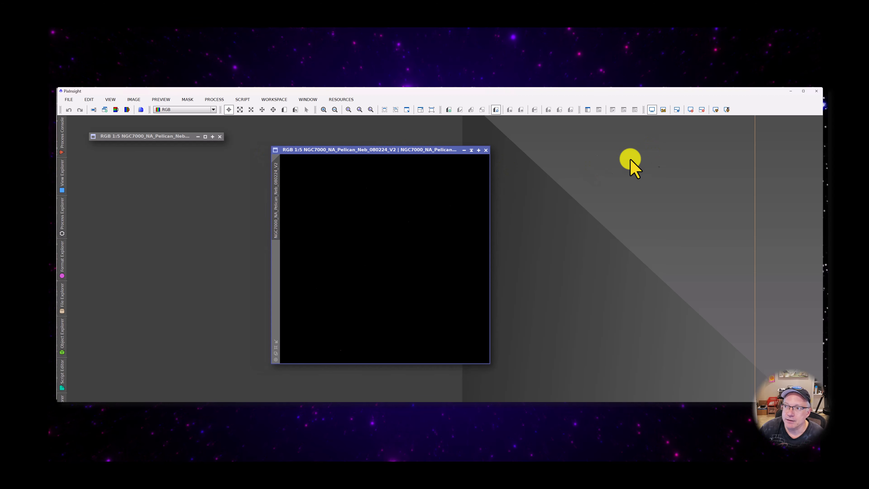
Compare the standard and boosted STF AutoStretch on the V2 image, ending with the boosted stretch
click(716, 110)
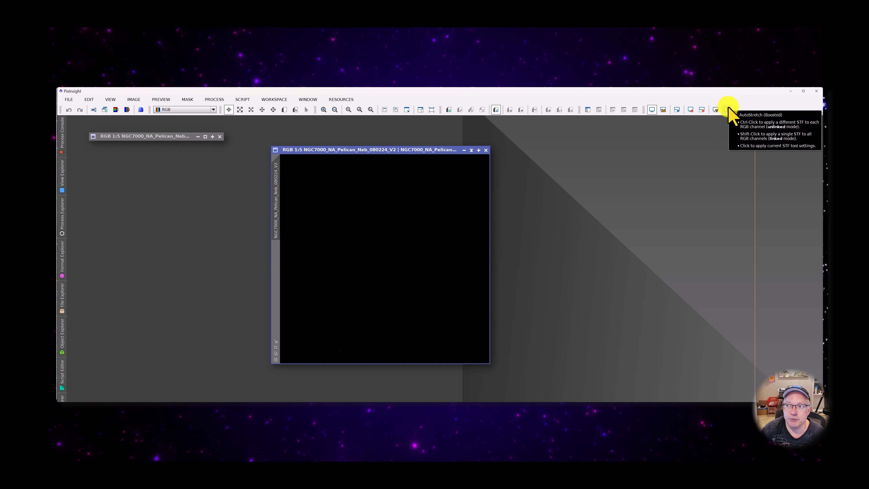
click(727, 110)
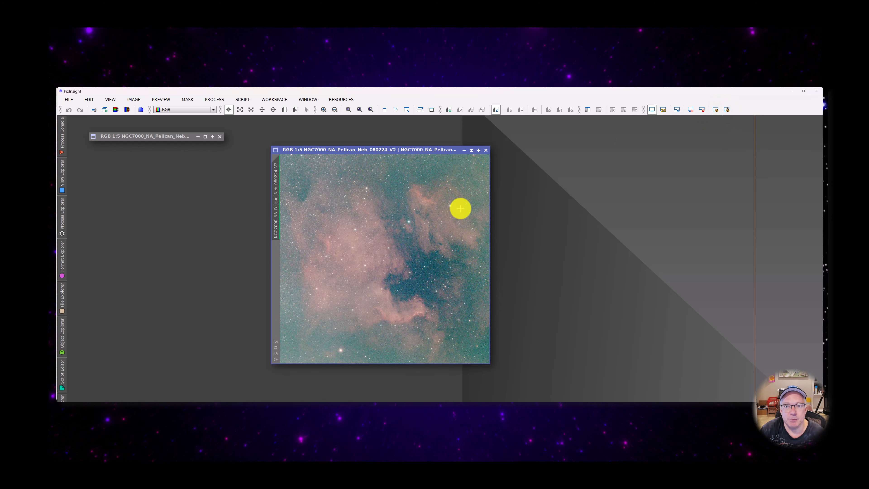
click(716, 110)
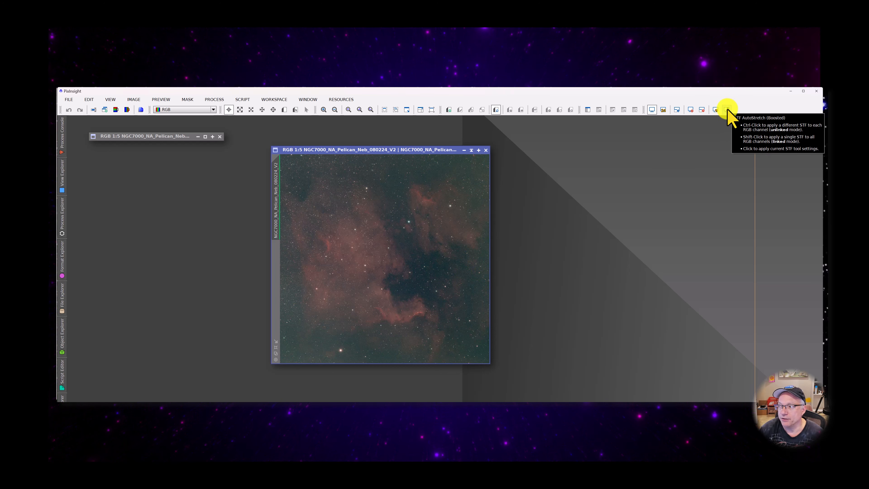
click(727, 110)
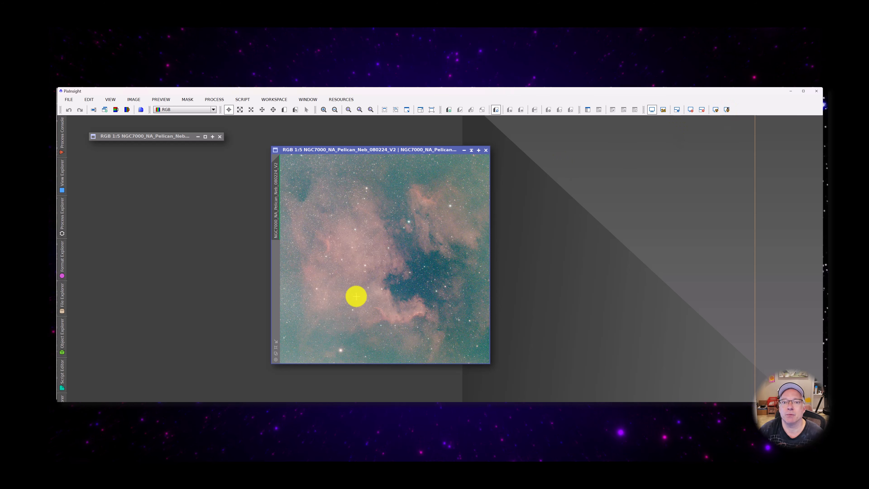
Examine the boosted V2 image overall and at 1:1 for noise, star shapes and colour along its edges and corners
scroll(307, 234, up, 3)
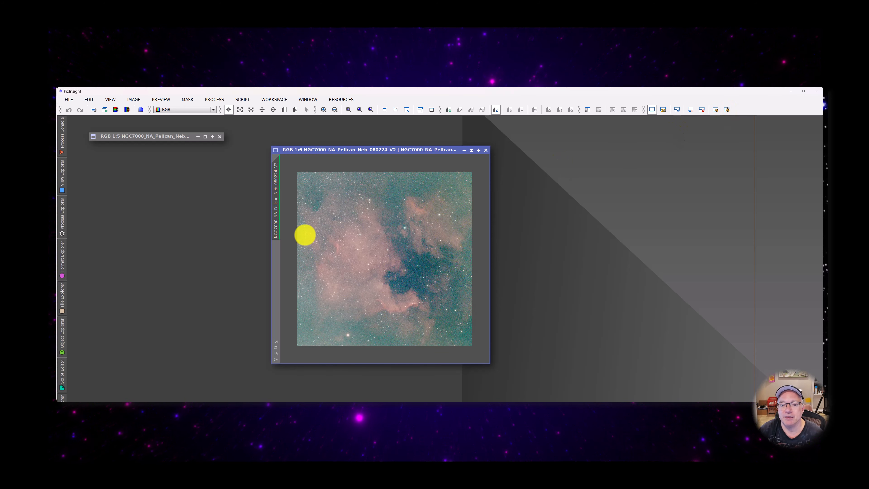
scroll(305, 235, down, 3)
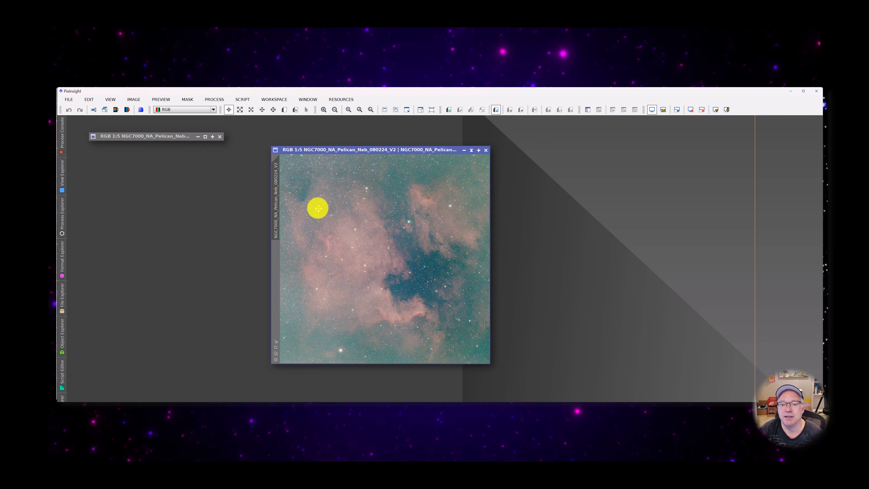
scroll(311, 200, down, 4)
drag(489, 219, 479, 165)
drag(338, 361, 301, 362)
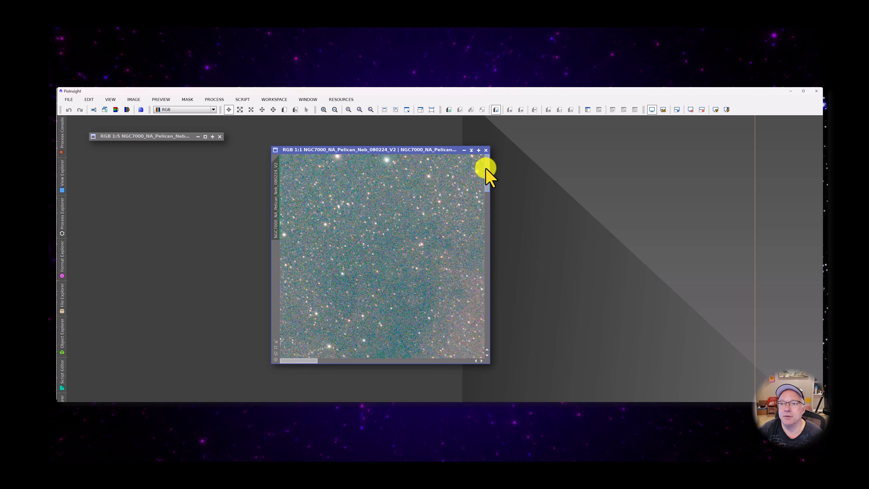
drag(486, 169, 475, 331)
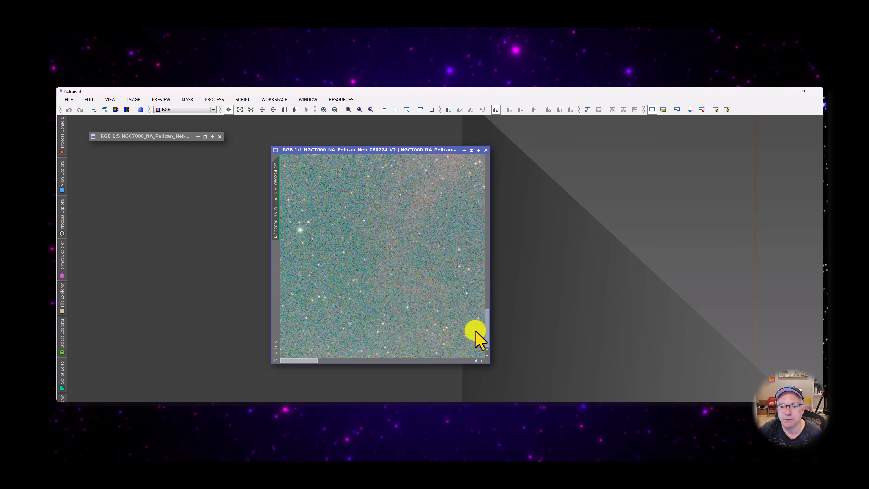
drag(301, 364, 304, 378)
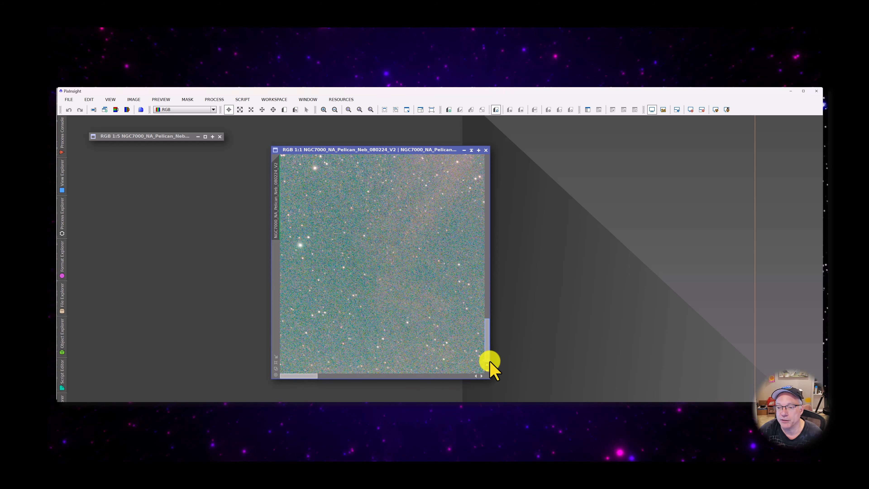
drag(314, 378, 479, 191)
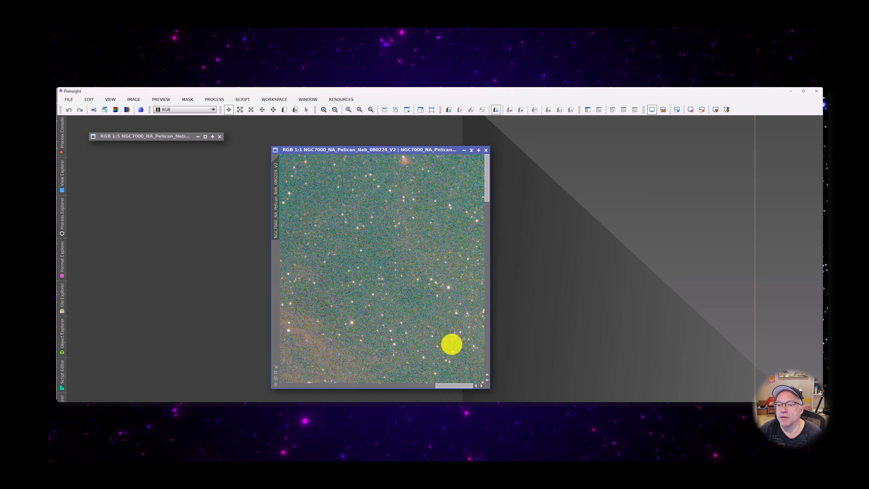
drag(448, 386, 334, 391)
drag(310, 391, 280, 394)
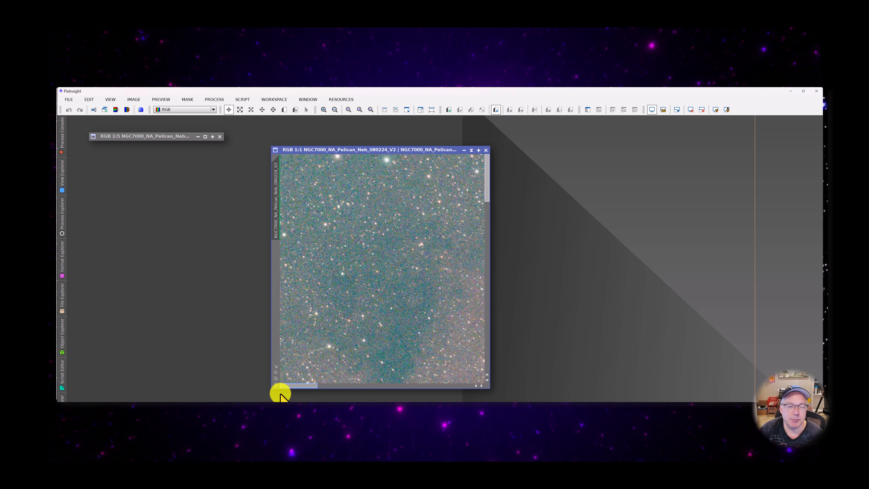
drag(290, 393, 388, 356)
scroll(370, 261, down, 5)
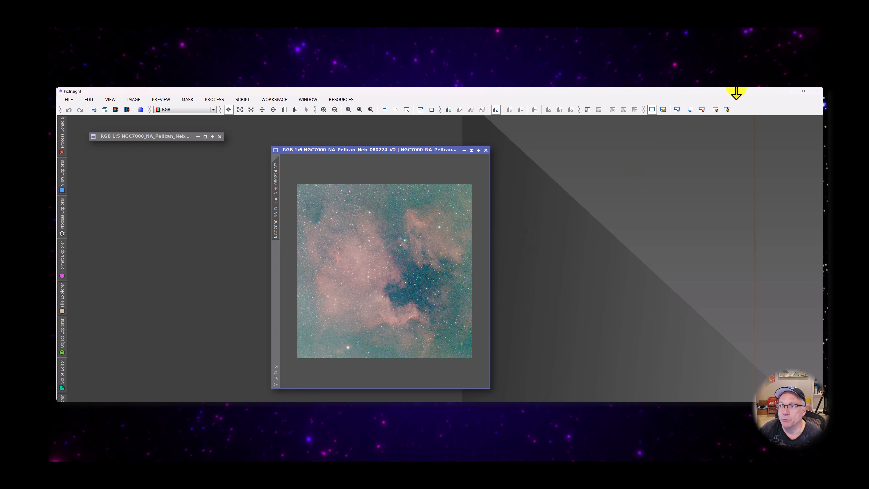
Apply the standard STF AutoStretch to the V2 image and place it beside the re-expanded V2_Scope image
click(716, 110)
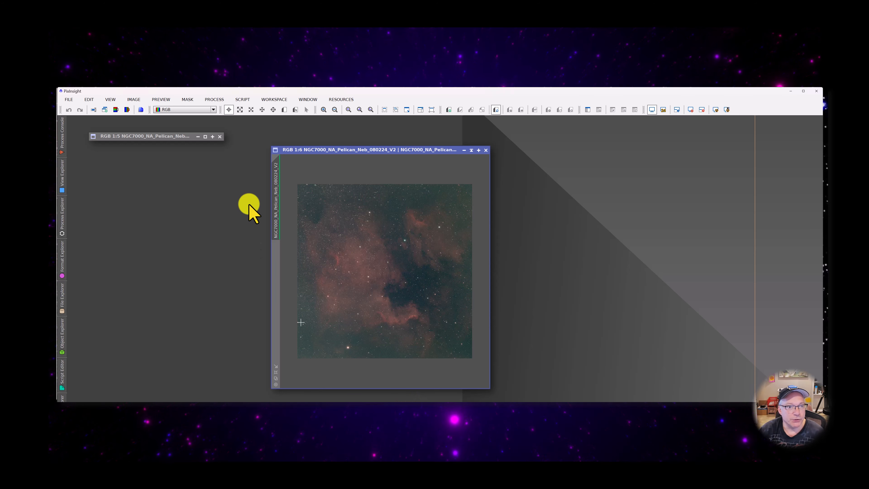
click(205, 137)
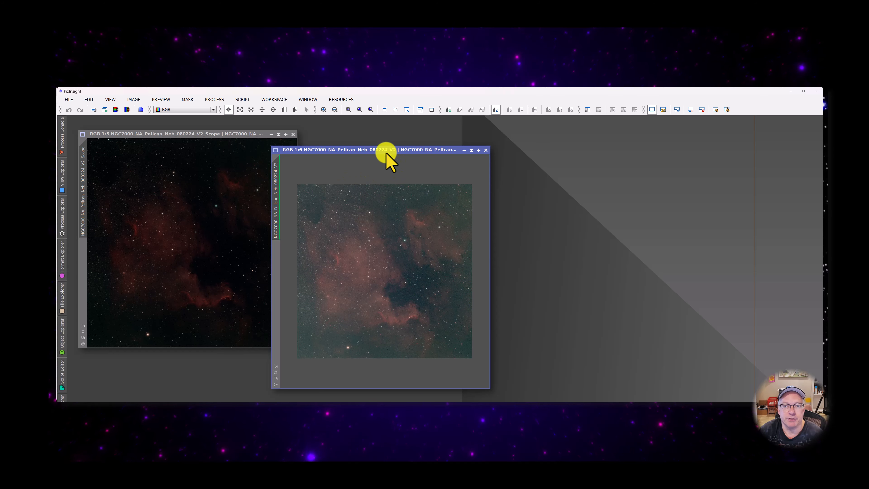
drag(385, 152, 428, 133)
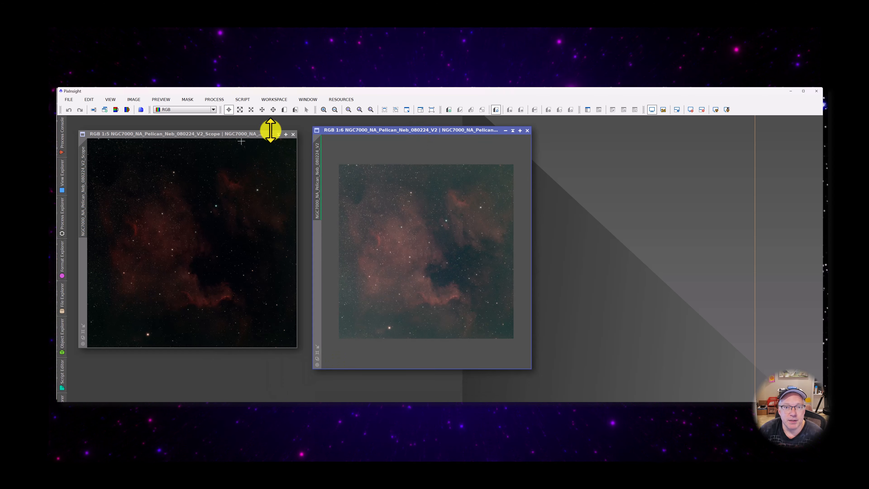
drag(247, 135, 245, 137)
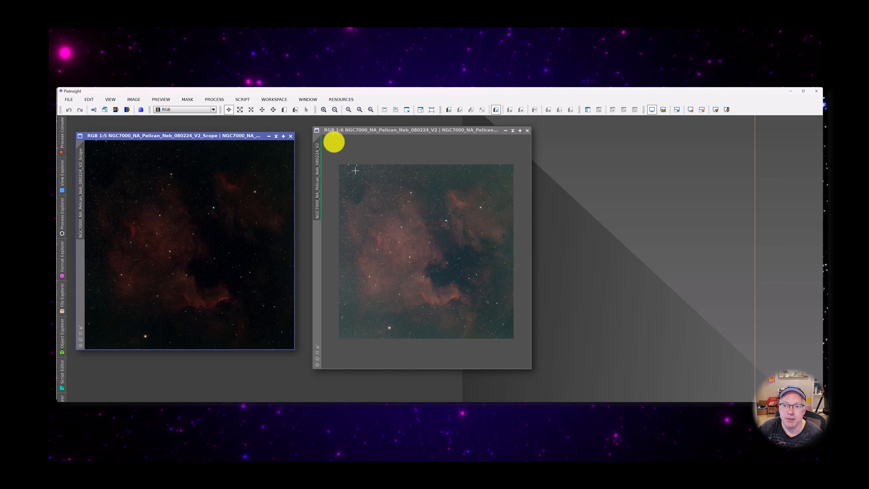
drag(386, 129, 394, 130)
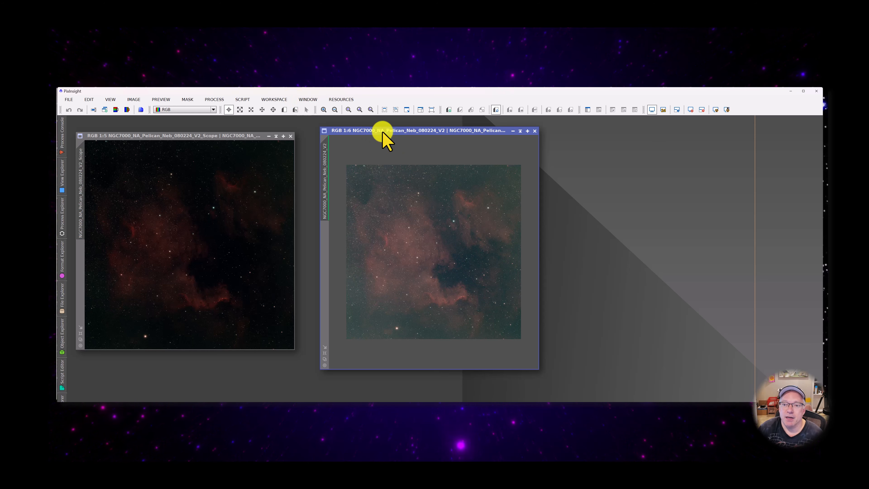
drag(383, 131, 374, 128)
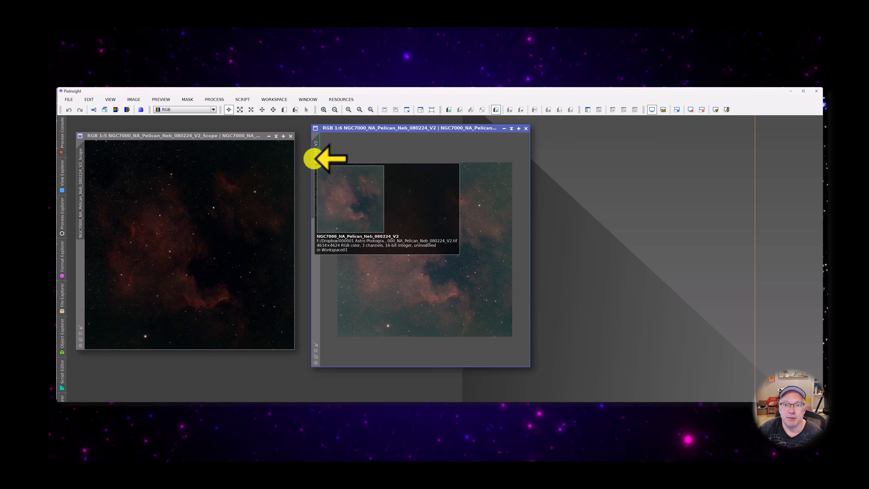
Clone the V2 image and set the clone's identifier to NGC7000_NA_Pelican_Neb_080224_V2_SPCC
mouse_move(313, 158)
mouse_down()
mouse_move(326, 188)
mouse_move(617, 223)
mouse_move(590, 185)
mouse_move(343, 171)
mouse_move(555, 174)
mouse_move(577, 142)
mouse_up()
double_click(553, 166)
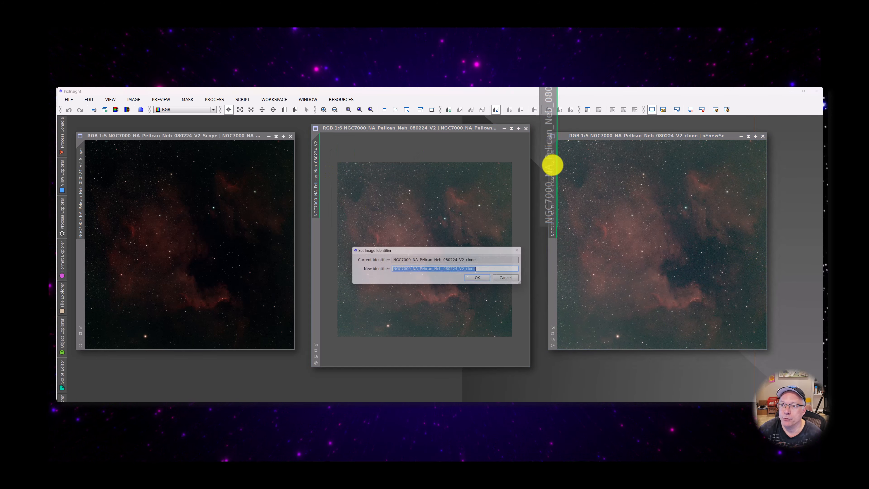
double_click(469, 261)
click(469, 261)
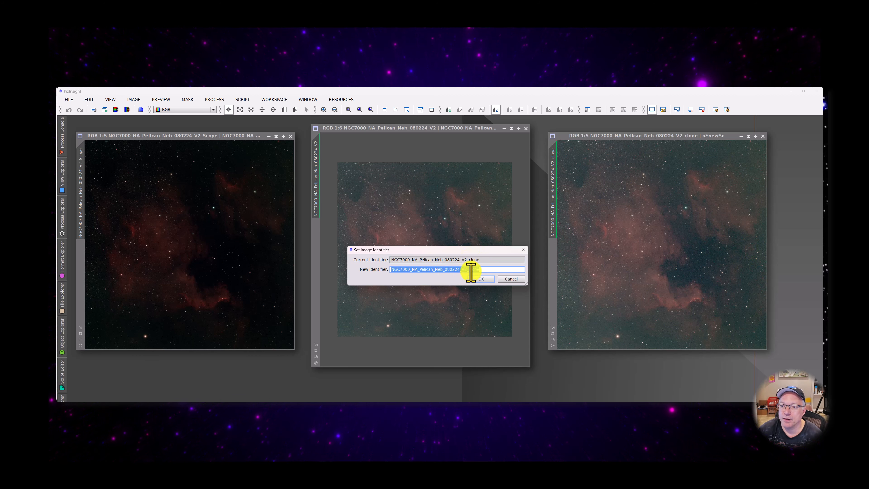
drag(471, 270, 508, 270)
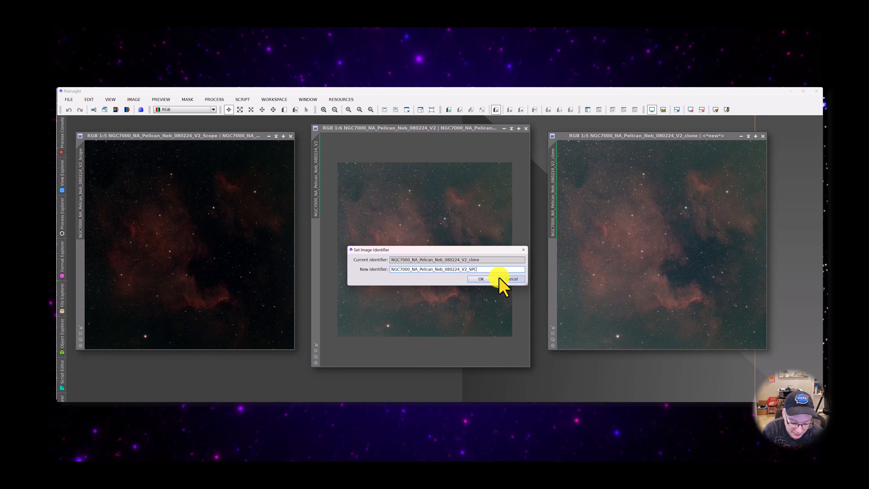
click(479, 278)
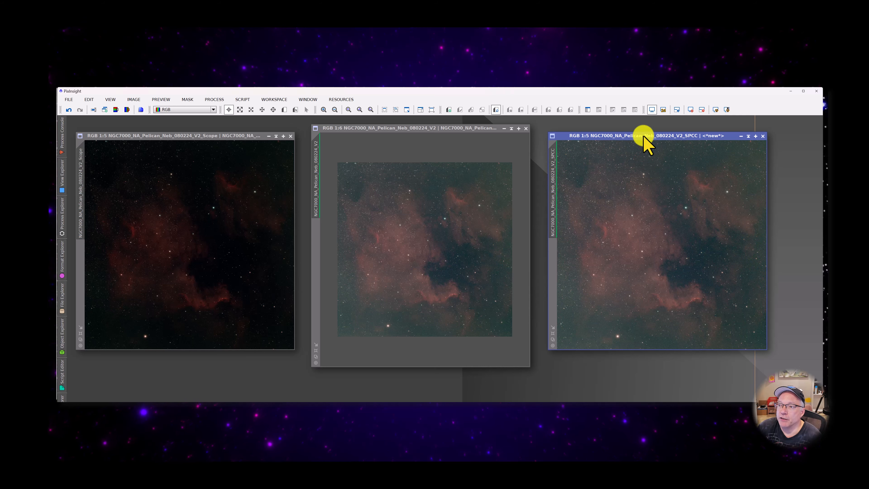
Open the ImageSolver script for the V2_SPCC image and set the observation date to 2024, month 8, day 2
drag(645, 138, 419, 149)
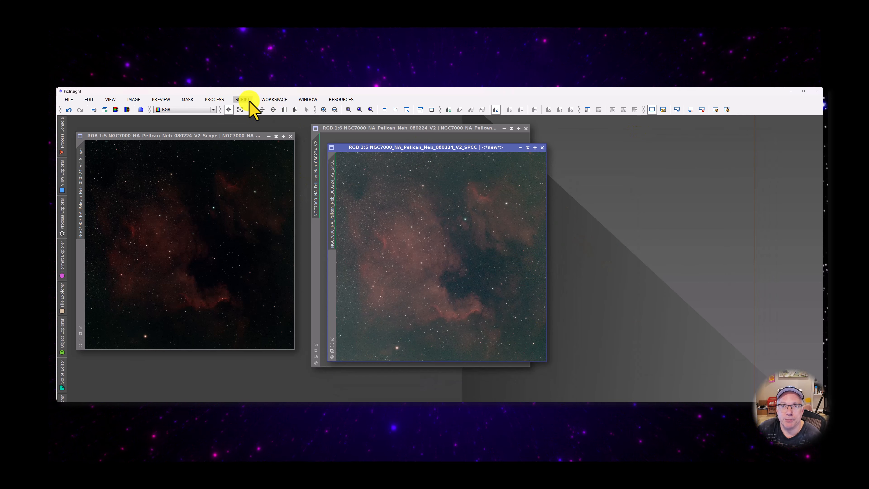
click(242, 100)
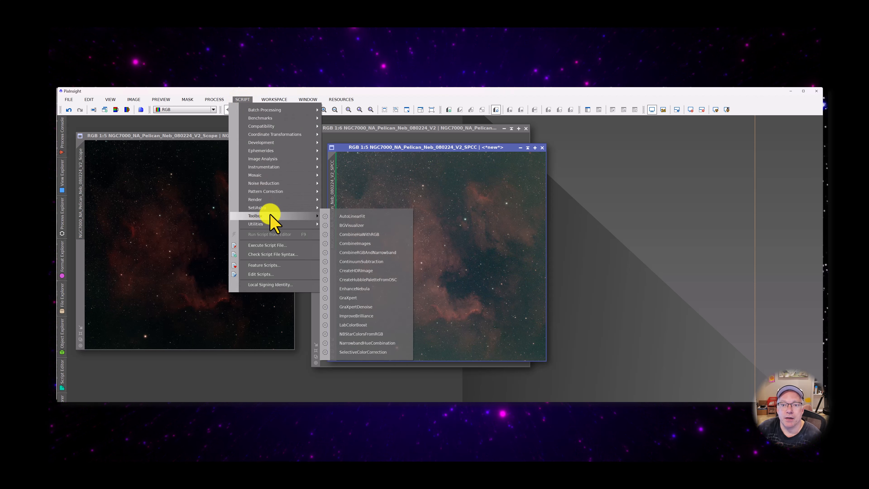
mouse_move(298, 158)
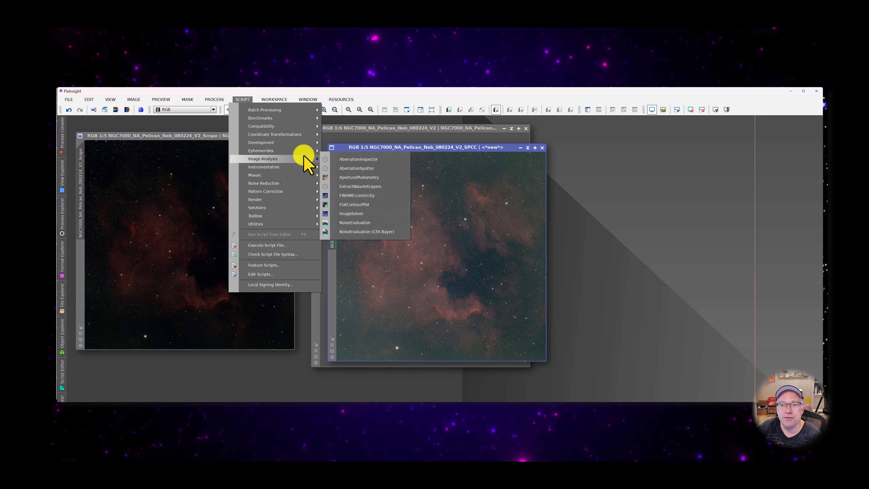
click(363, 214)
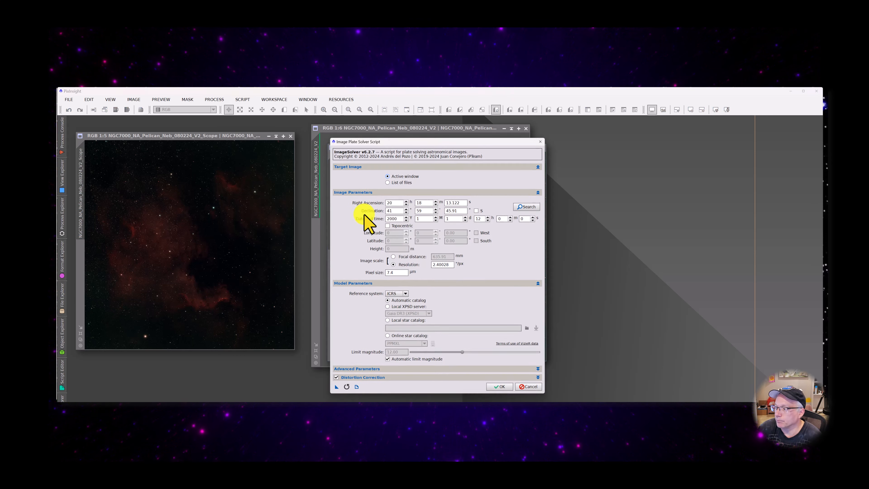
double_click(394, 218)
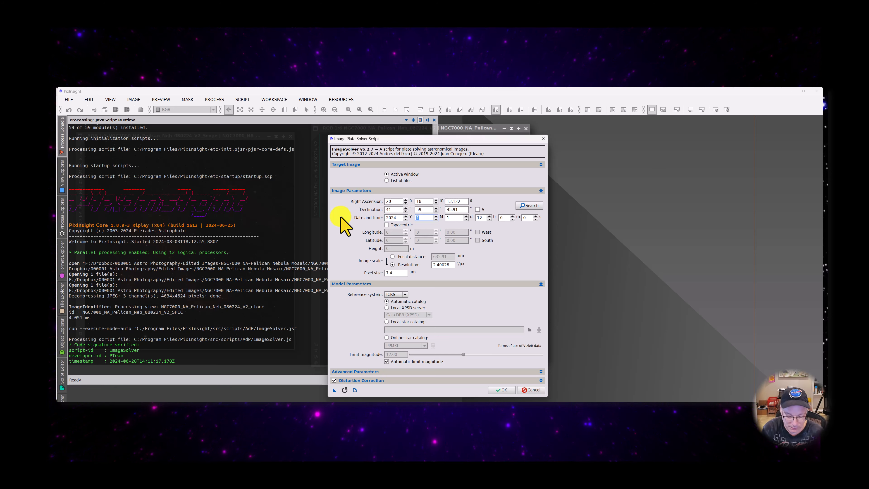
key(Tab)
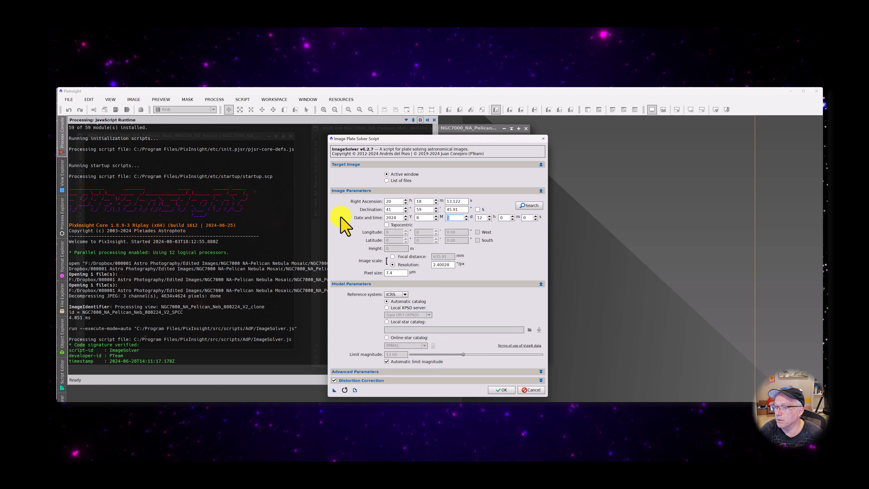
text(2)
key(Tab)
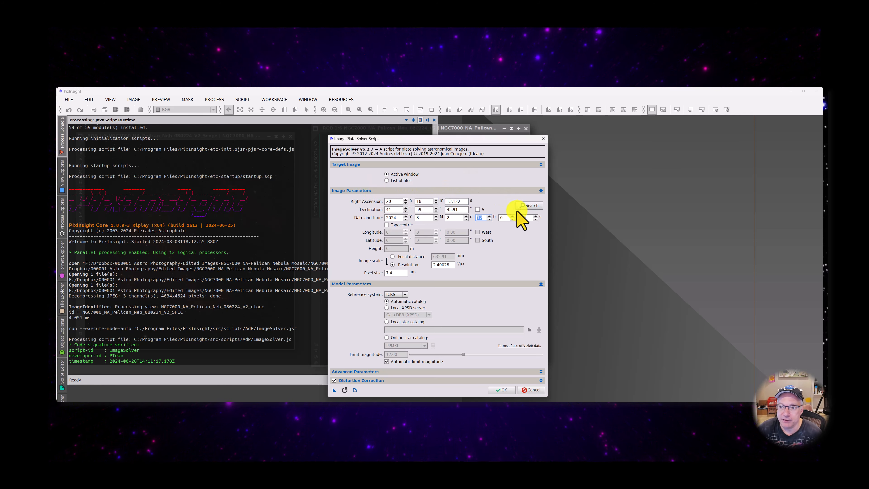
Search the online coordinate service for the object NGC7000
click(530, 206)
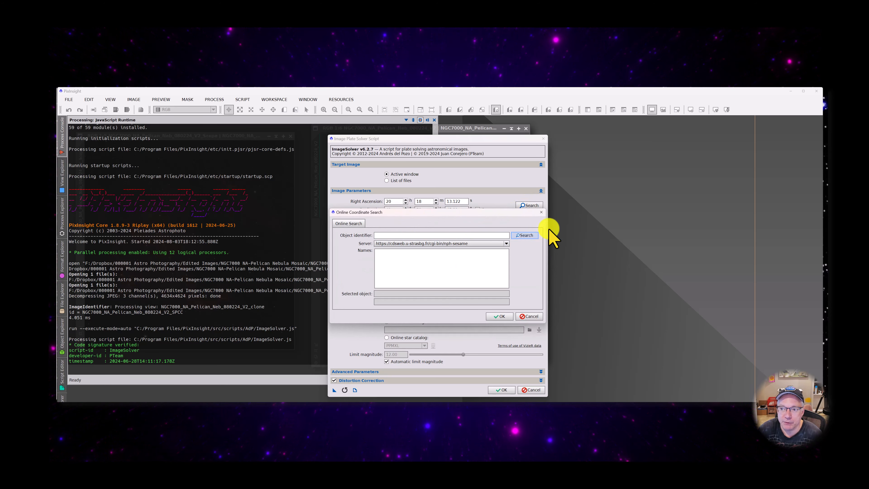
click(527, 237)
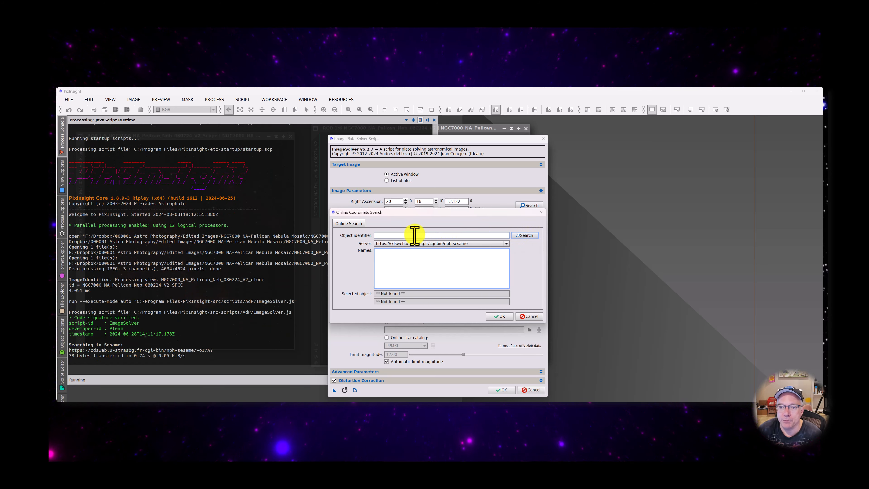
click(401, 235)
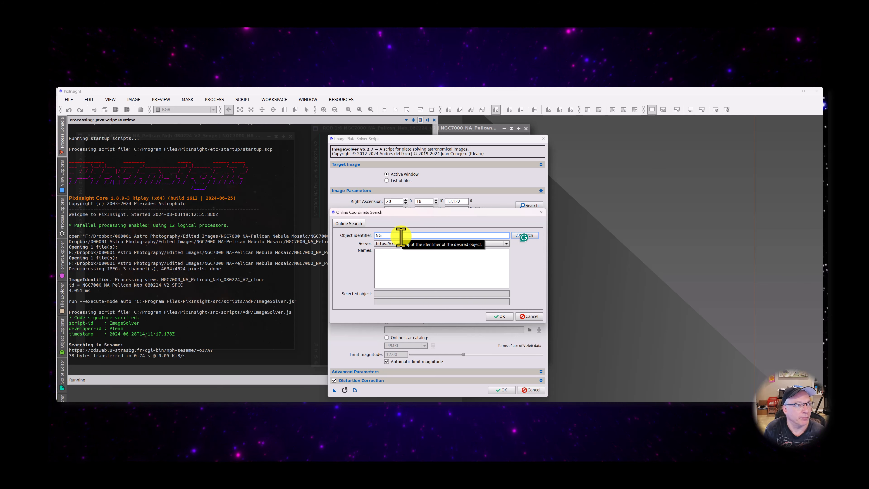
text(C)
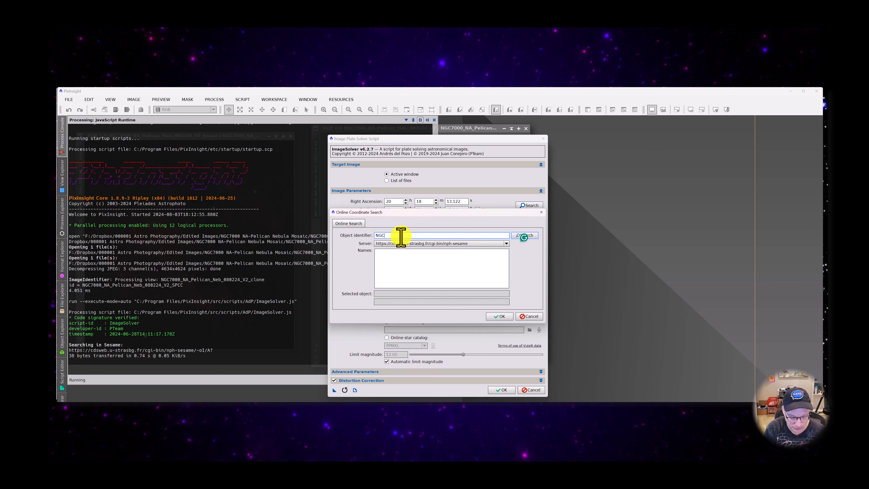
text(7)
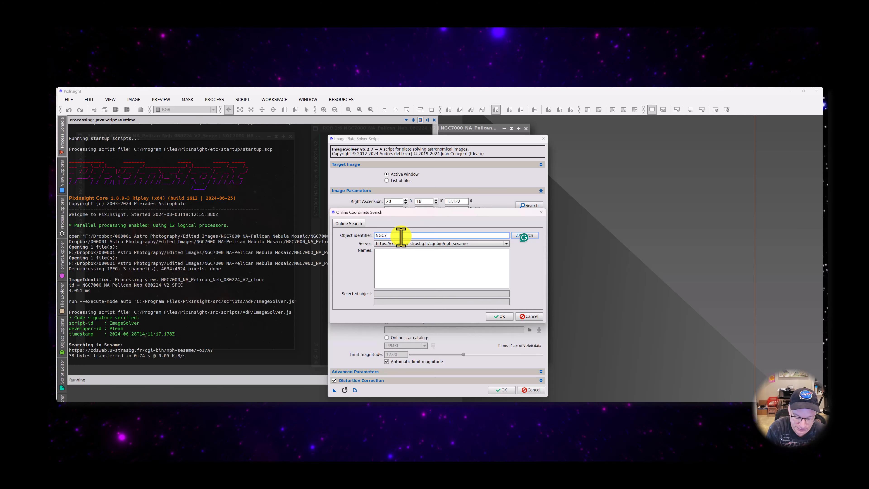
text(000)
key(Return)
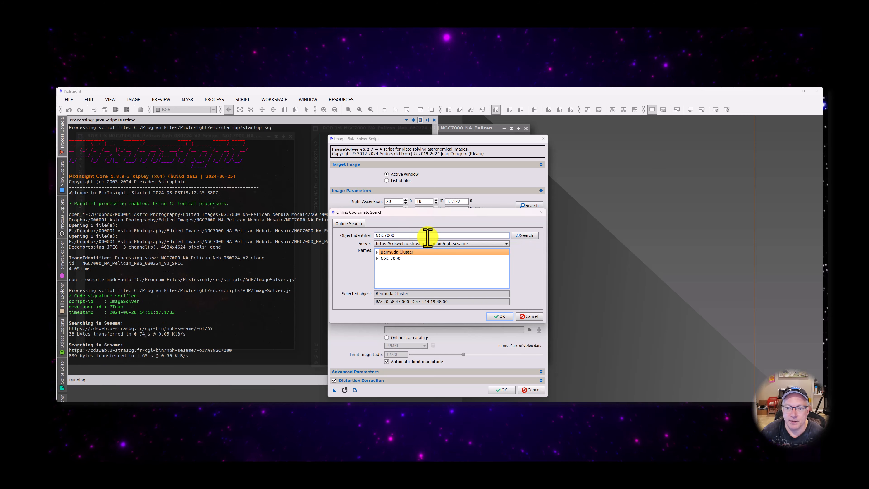
Choose North America Nebula under Bermuda Cluster as the target coordinates and run the plate solve
click(377, 259)
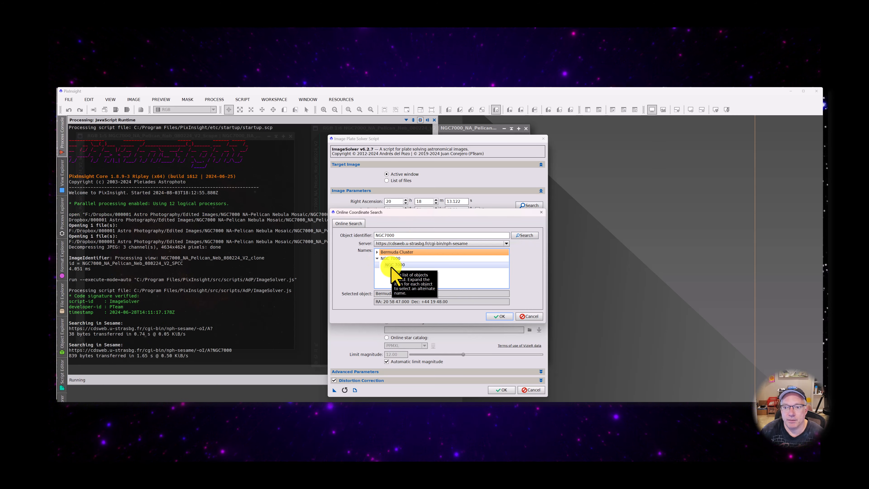
click(391, 265)
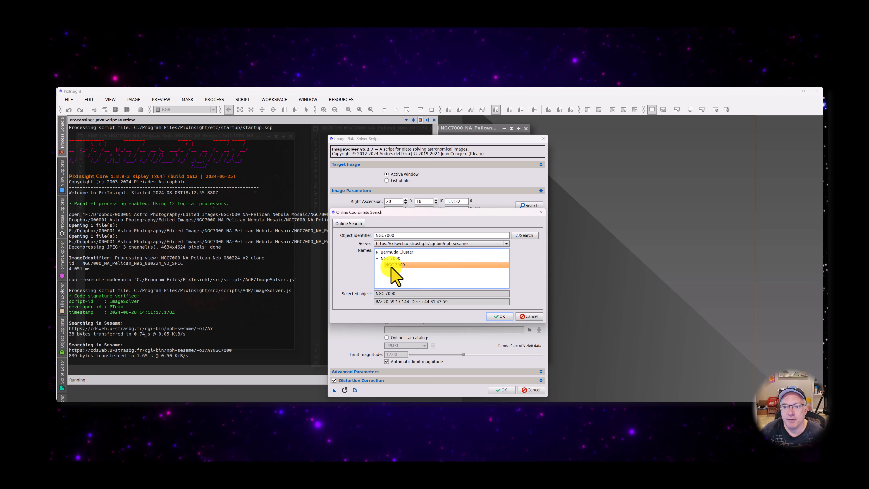
click(377, 253)
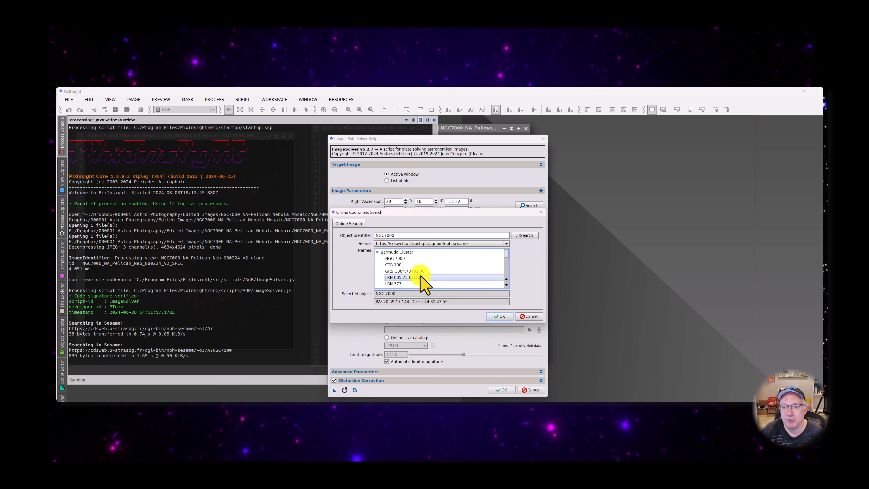
scroll(421, 278, down, 3)
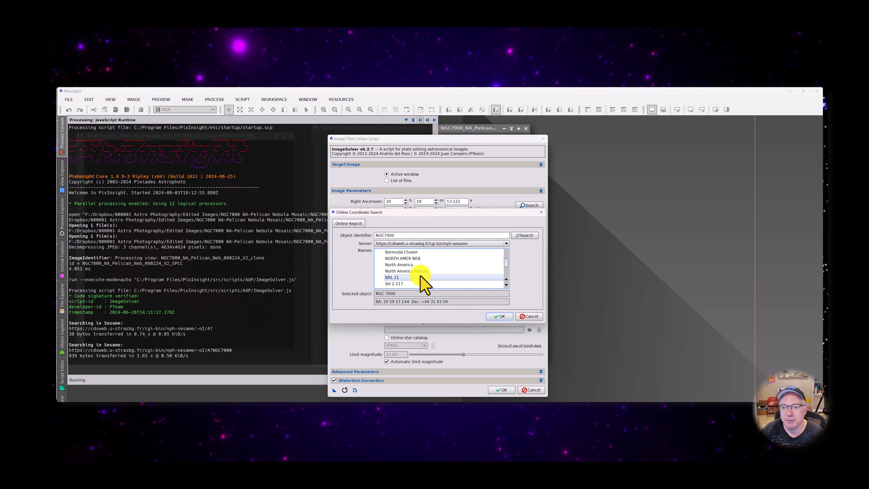
scroll(417, 274, down, 3)
click(413, 271)
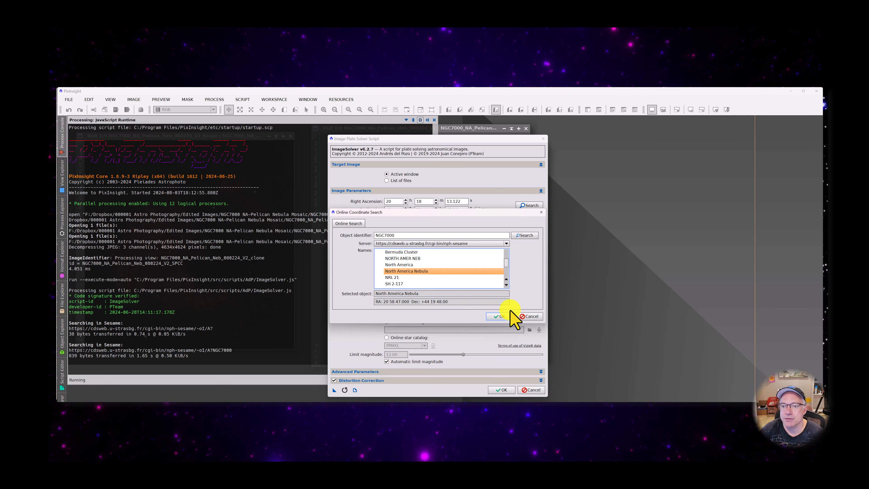
click(502, 317)
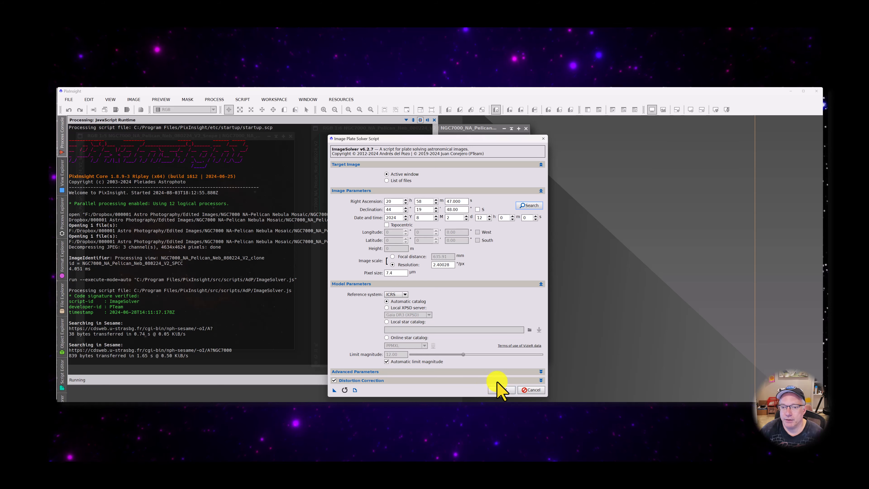
click(500, 390)
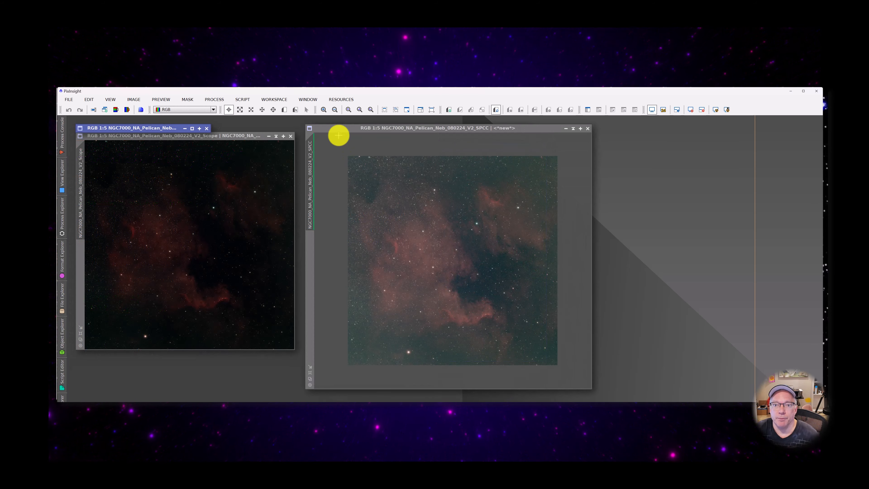
Clone the solved V2_SPCC image, place the clone beside it, and set its identifier to NGC7000_NA_Pelican_Neb_080224_V2_SPCC_GrapX
drag(346, 127, 359, 131)
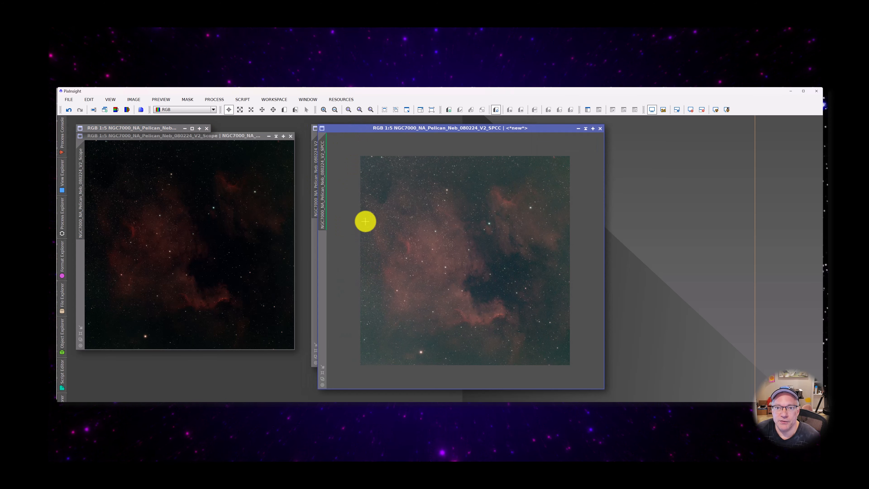
drag(322, 171, 662, 202)
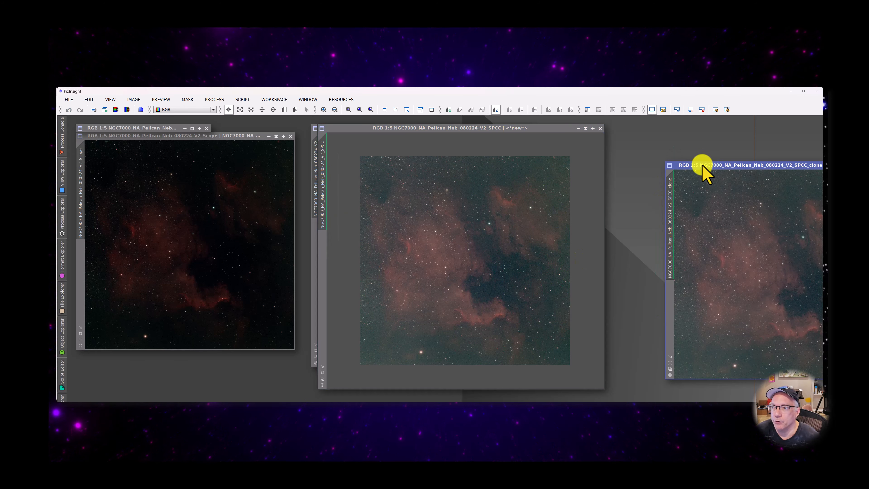
drag(702, 167, 631, 140)
double_click(594, 161)
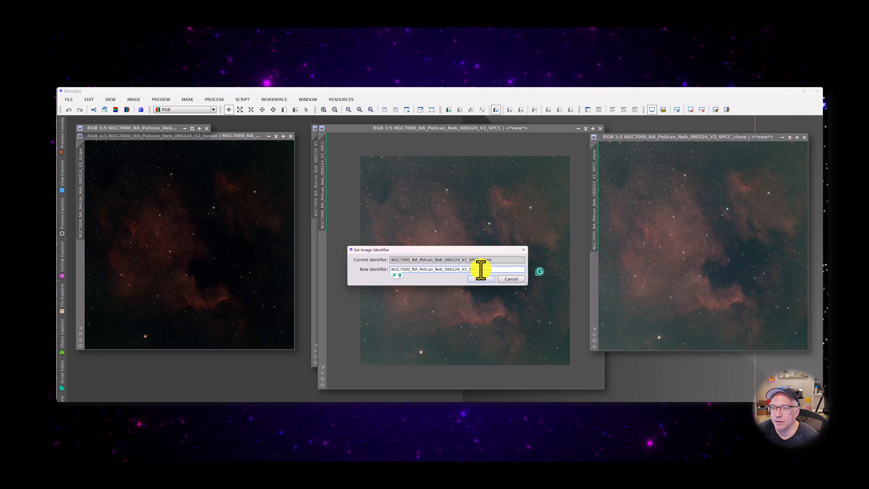
drag(481, 270, 533, 270)
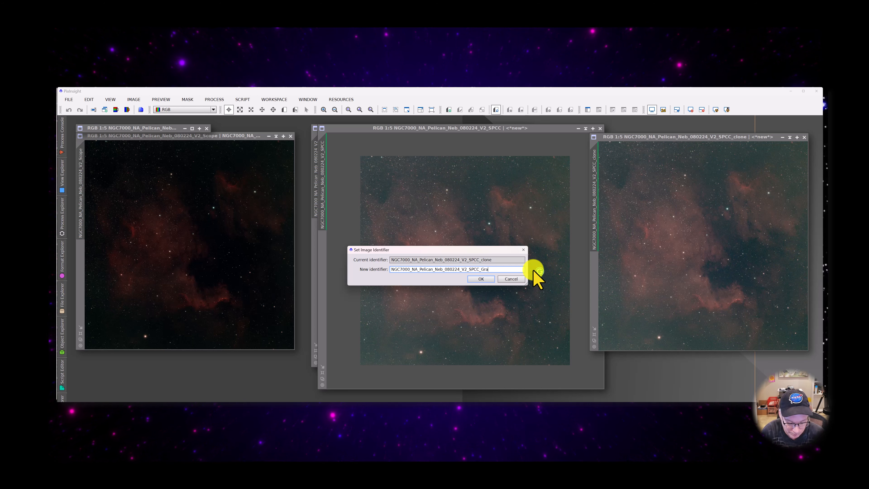
key(Return)
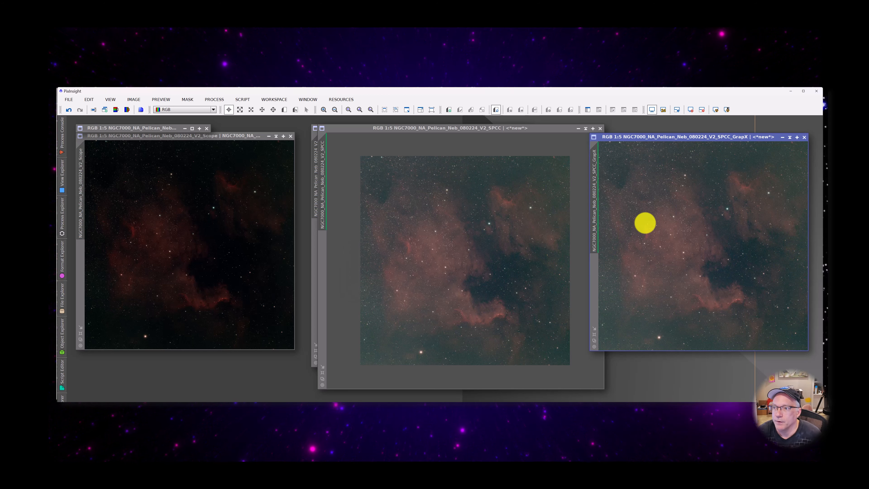
Align the V2_SPCC image window over the V2 image and open the SpectrophotometricColorCalibration process
scroll(397, 150, up, 1)
scroll(397, 288, up, 2)
scroll(397, 288, down, 5)
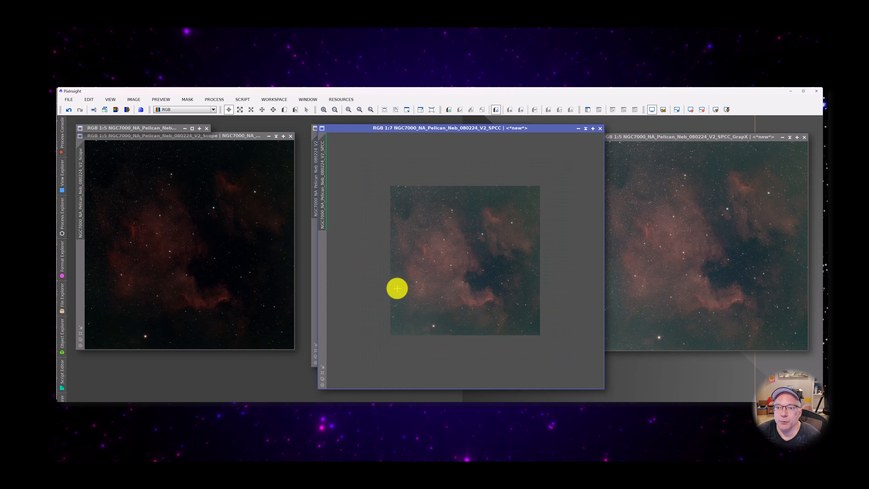
scroll(397, 288, up, 2)
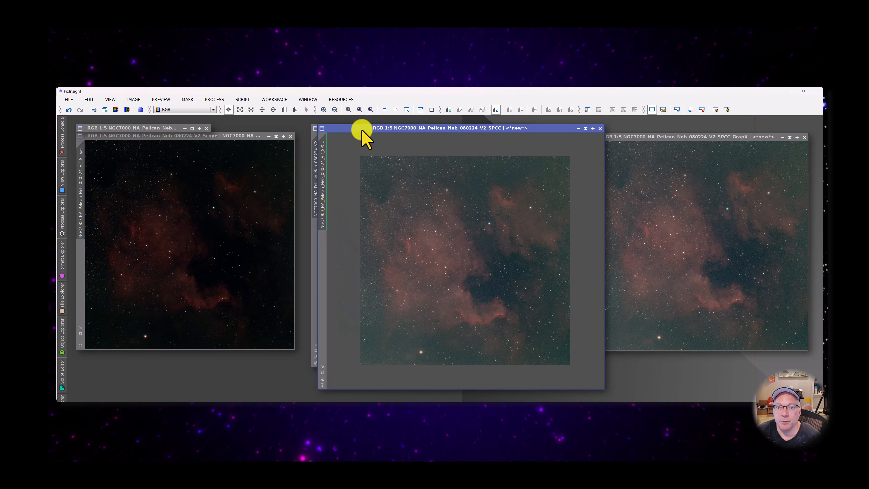
drag(362, 130, 356, 130)
click(221, 100)
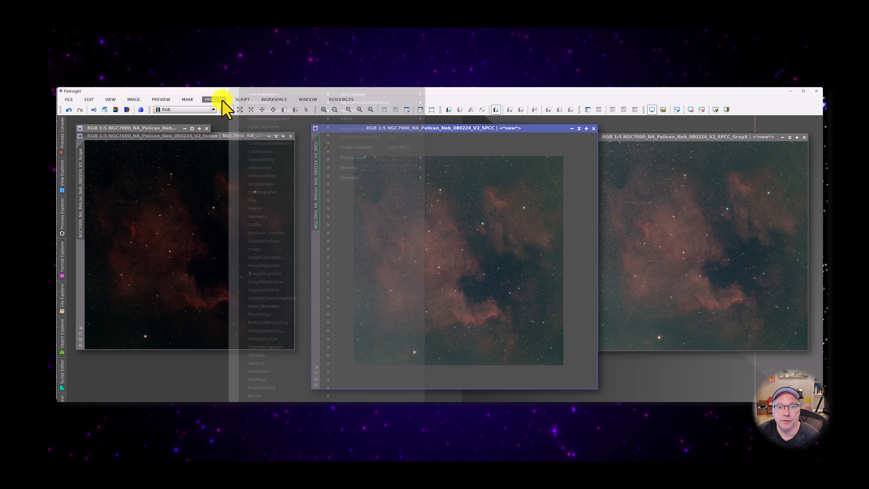
mouse_move(281, 97)
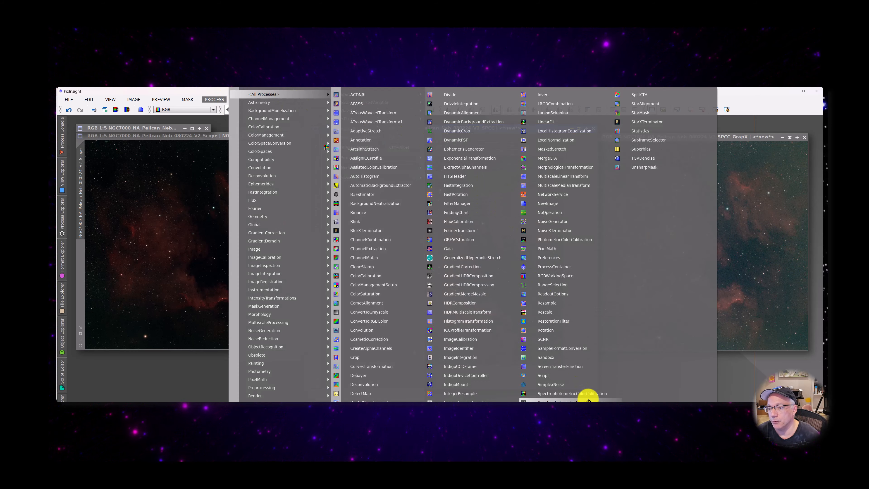
click(581, 393)
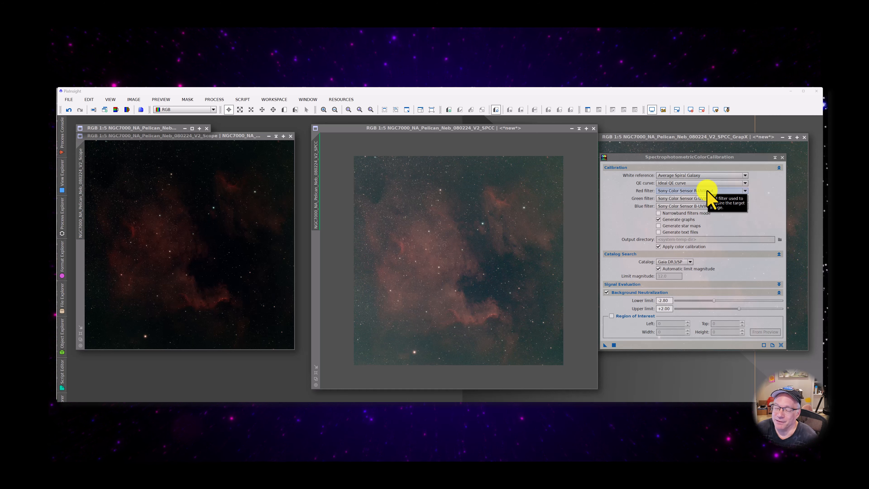
Set the SPCC red, green and blue filters to Sony Color Sensor R, Sony Color Sensor G and Sony Color Sensor B
click(707, 191)
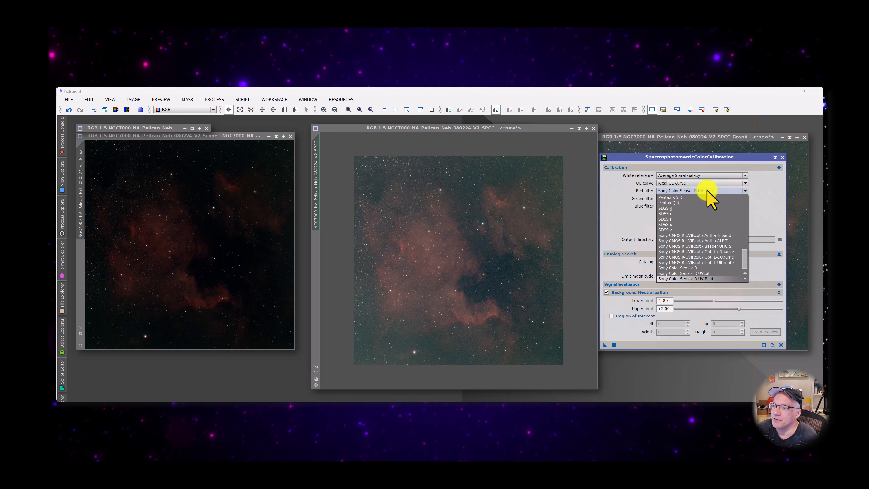
click(730, 268)
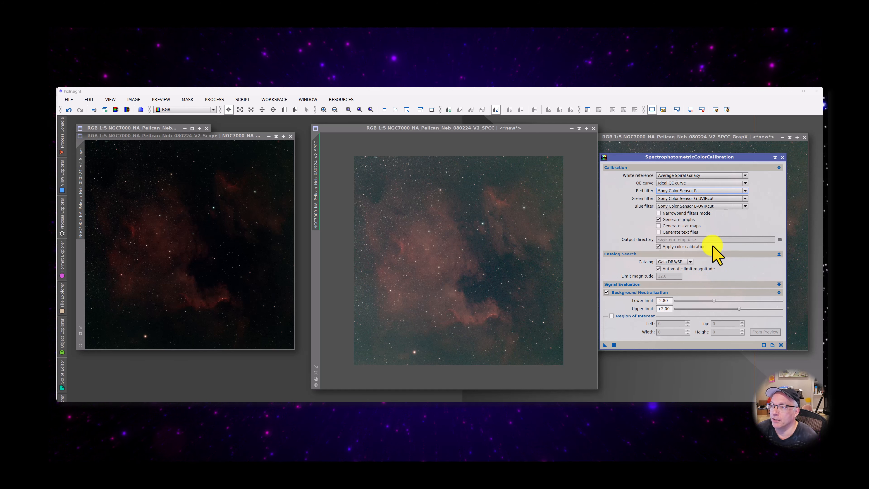
click(712, 198)
click(693, 276)
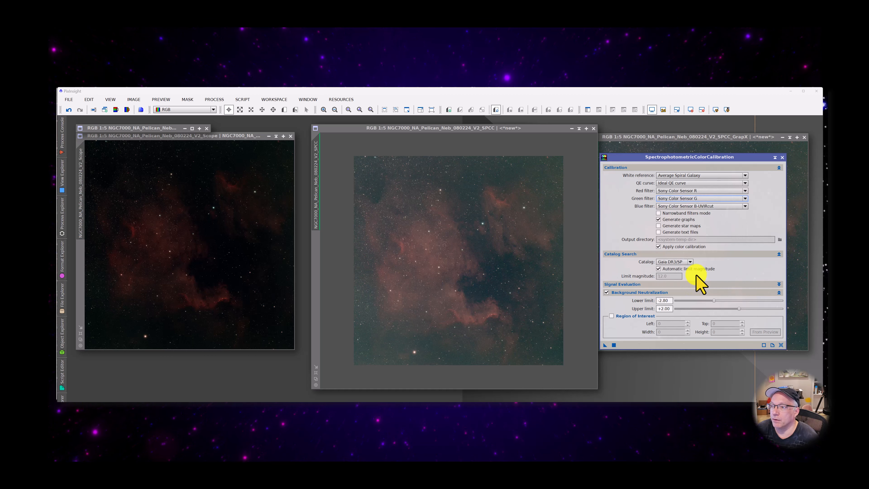
click(709, 206)
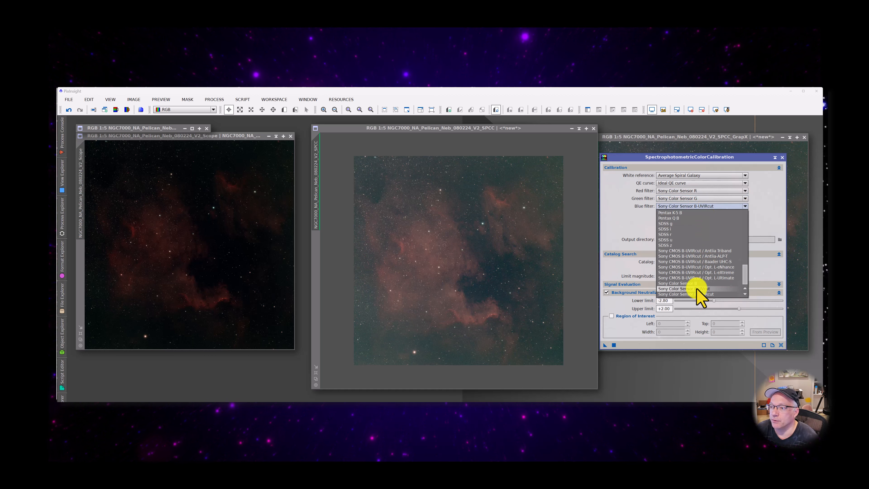
click(695, 292)
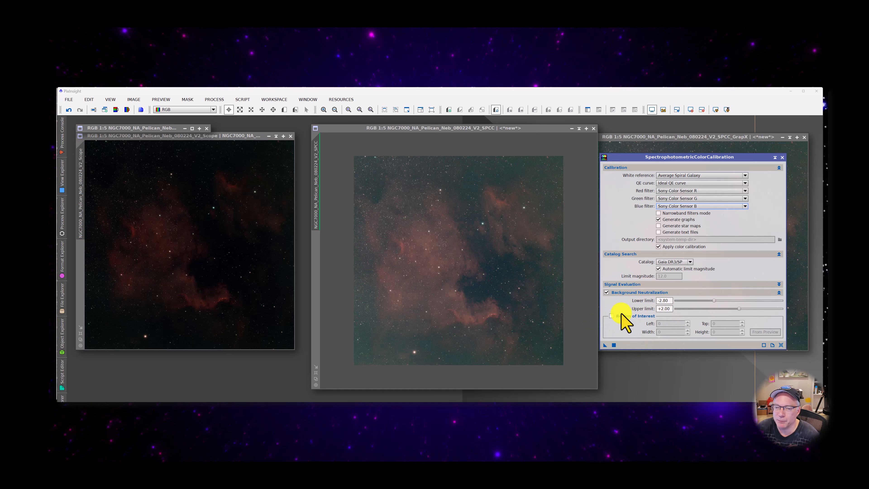
Apply SpectrophotometricColorCalibration to the V2_SPCC image, then collapse the white balance graph window and move it aside
mouse_move(620, 316)
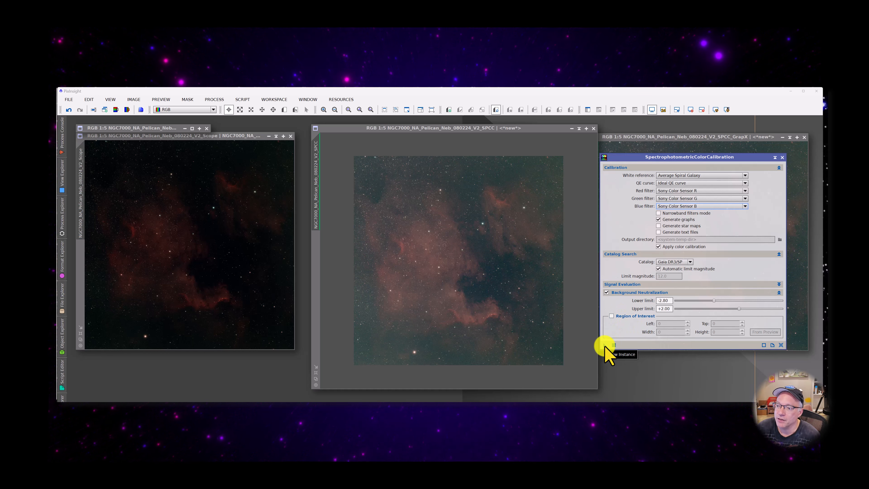
drag(606, 346, 459, 252)
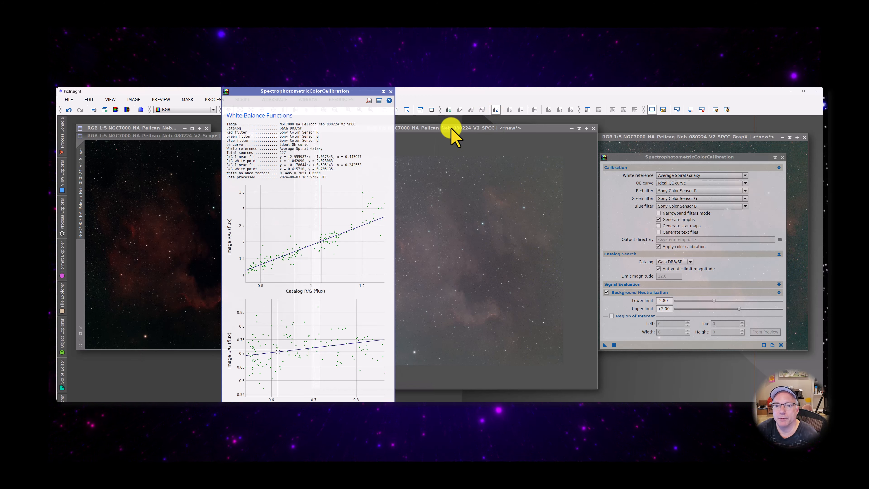
click(384, 92)
drag(295, 251, 124, 137)
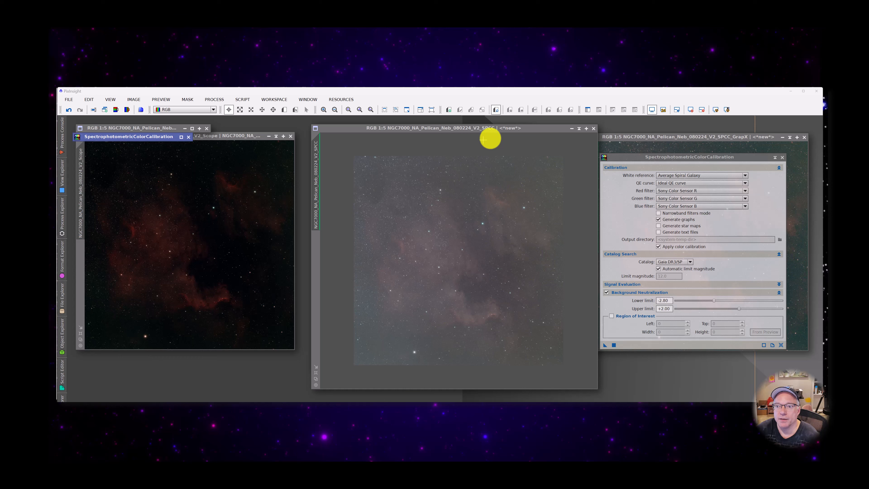
click(416, 130)
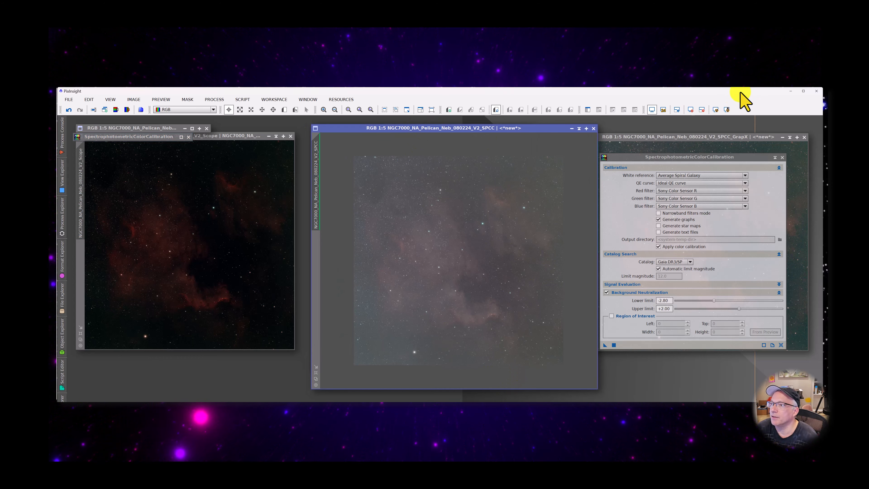
Reset the screen stretch of the calibrated V2_SPCC image and reapply the auto stretch
click(716, 110)
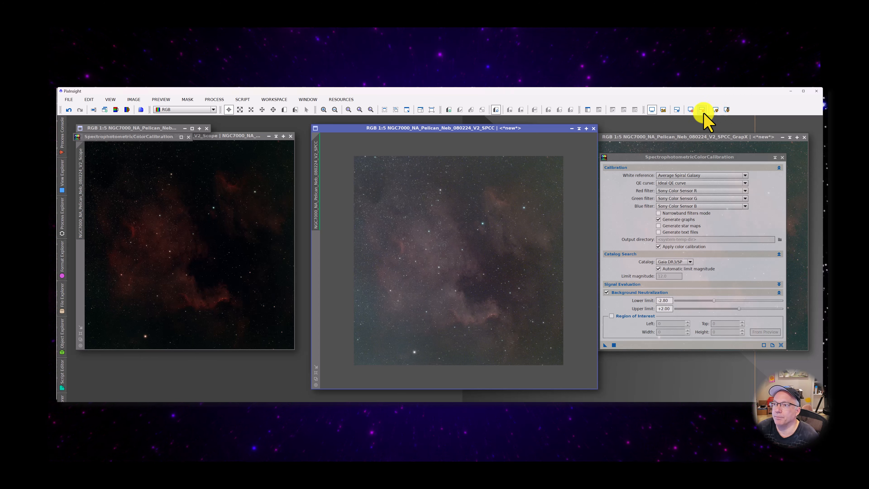
click(704, 111)
click(717, 110)
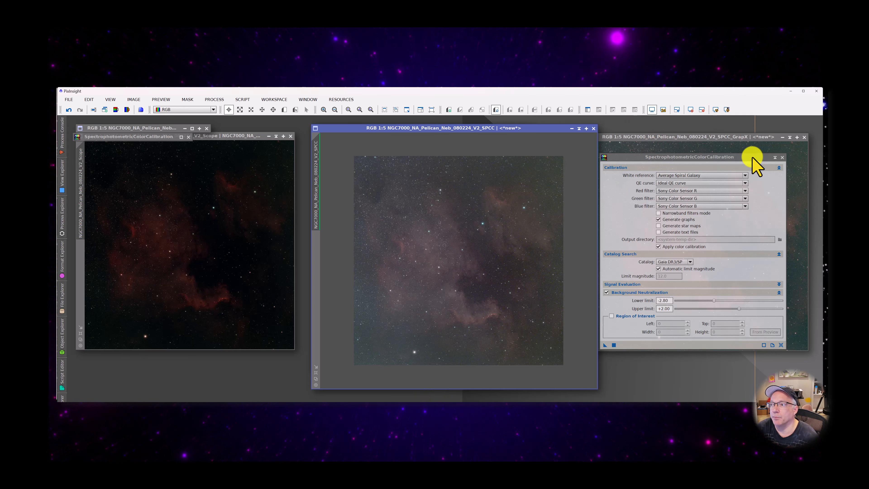
Collapse the SpectrophotometricColorCalibration process window, park it above the V2 images, and bring the V2_SPCC_GrapX image forward
click(775, 158)
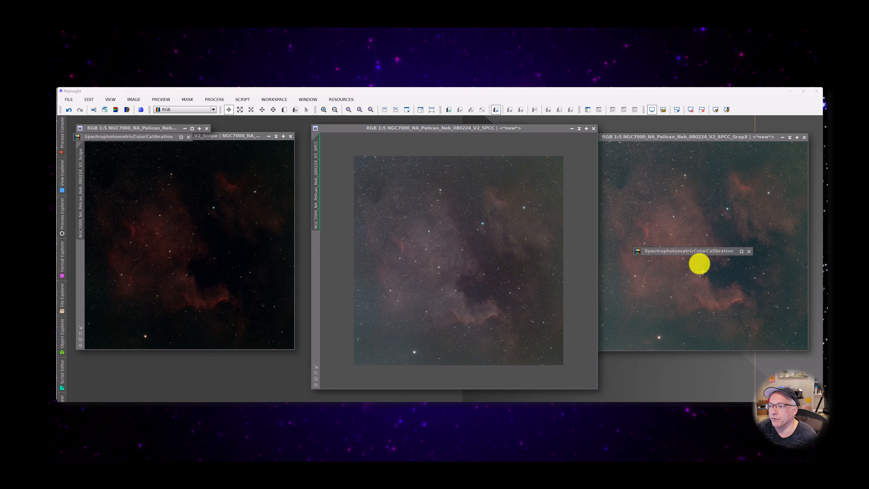
drag(698, 253, 142, 118)
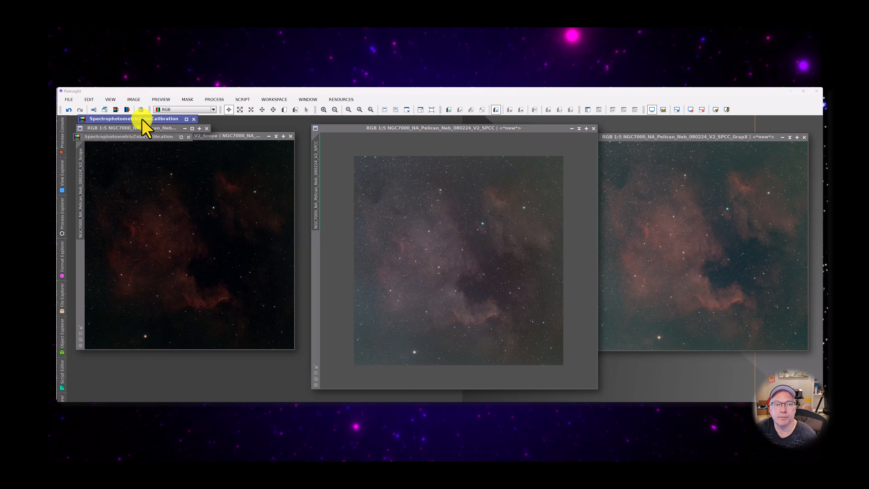
drag(652, 138, 635, 156)
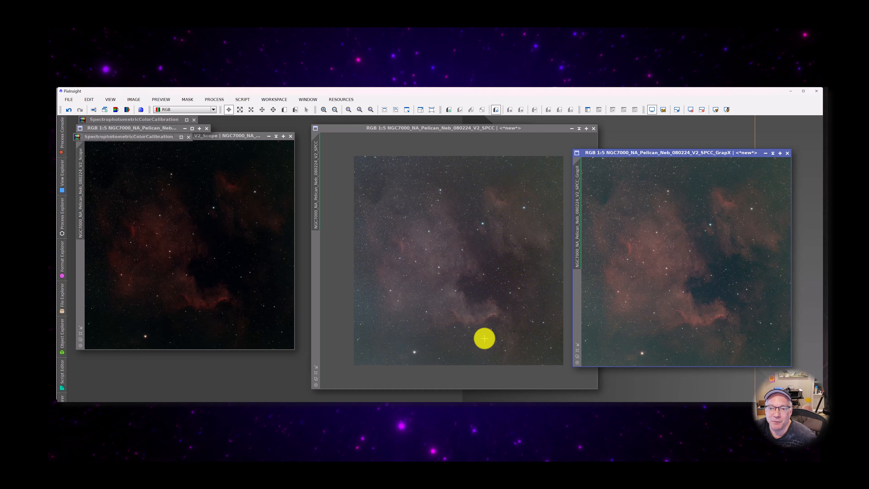
Examine the color-calibrated V2_SPCC image both close up and as a whole
scroll(371, 306, up, 4)
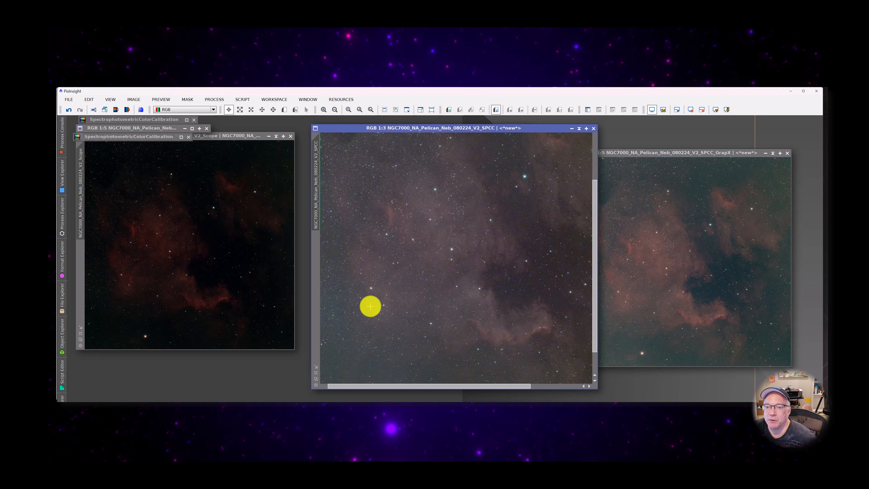
scroll(502, 327, down, 2)
scroll(501, 327, down, 2)
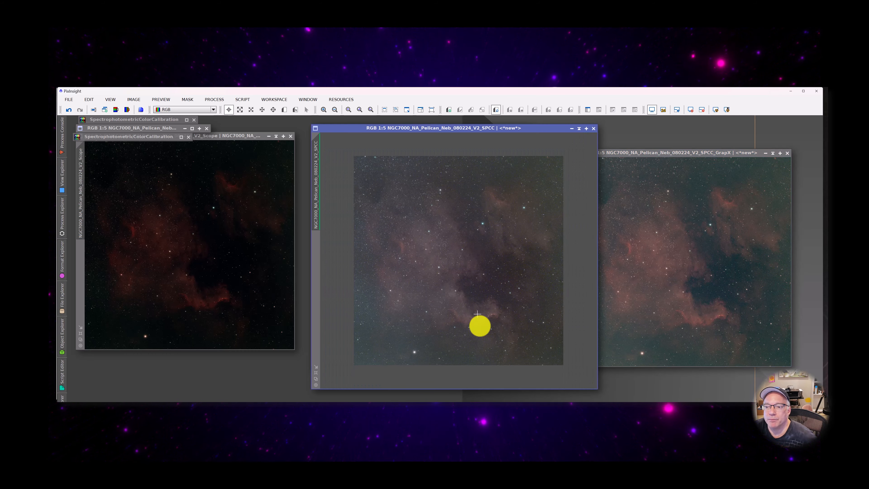
scroll(481, 318, up, 3)
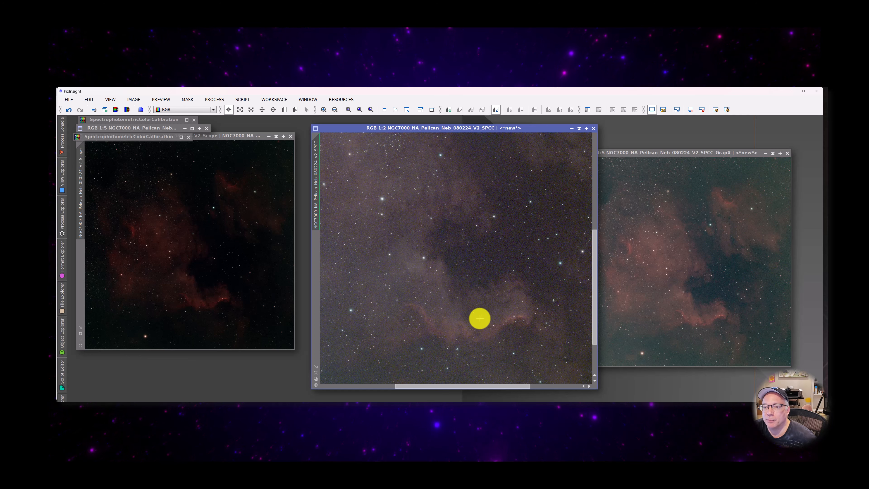
scroll(480, 319, down, 3)
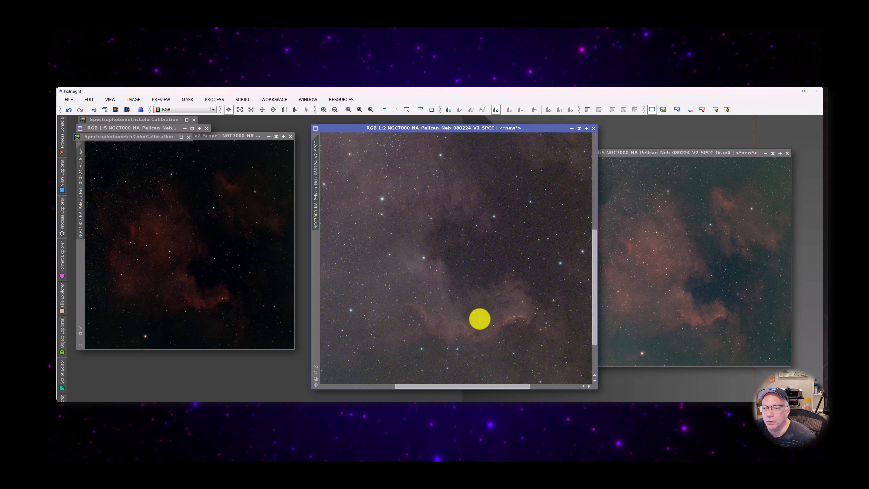
scroll(478, 320, down, 2)
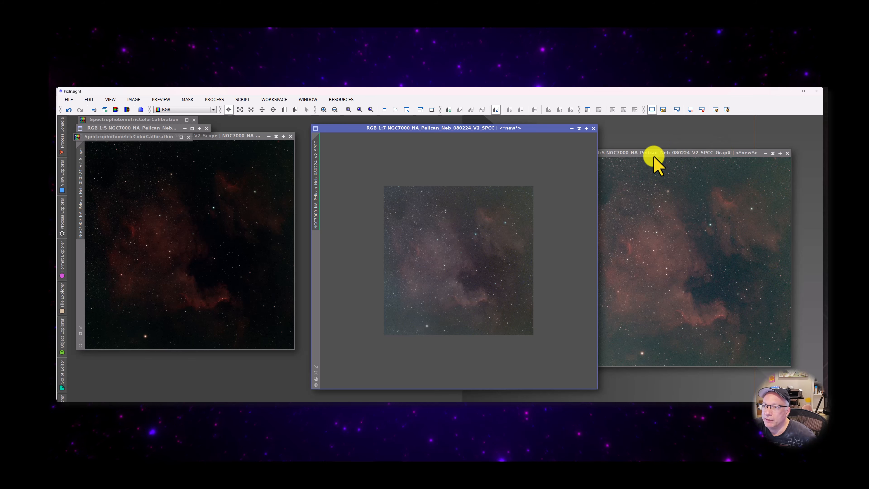
Run the GraXpert script on the V2_SPCC_GrapX image with Subtraction correction, 0.000 smoothing, the background model shown and the target view replaced
mouse_move(652, 153)
mouse_down()
mouse_move(664, 153)
mouse_move(643, 144)
mouse_up()
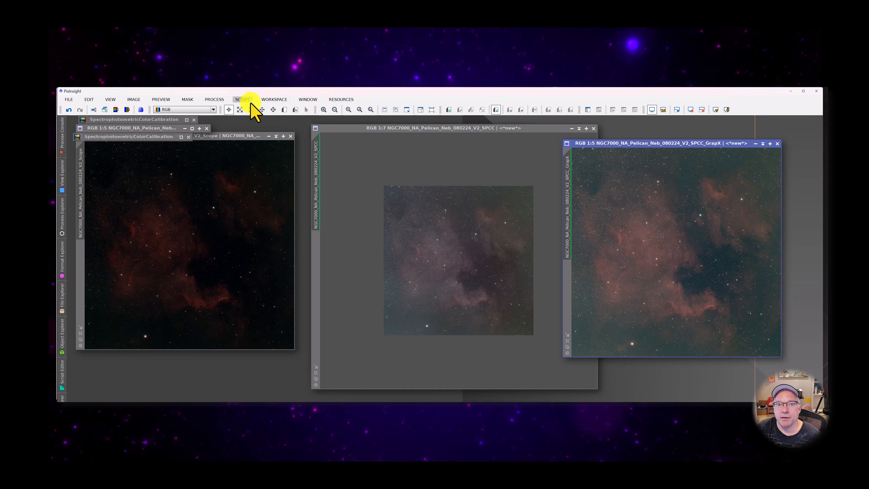
click(243, 100)
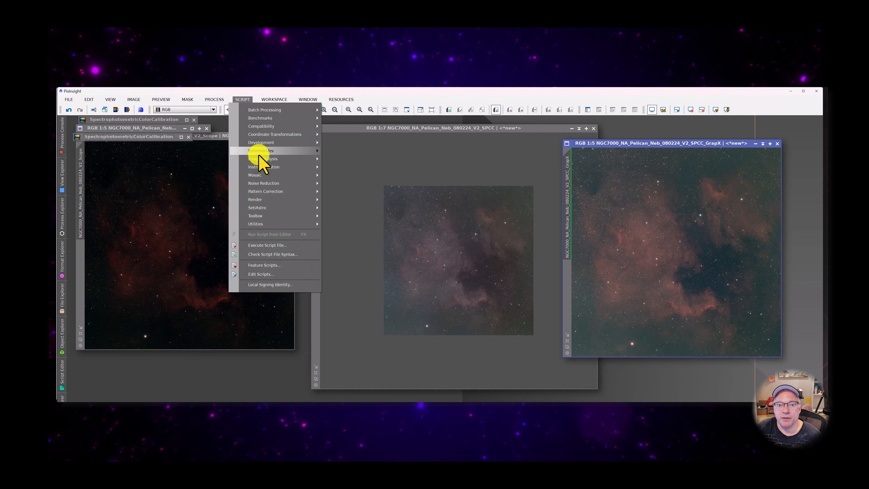
mouse_move(278, 214)
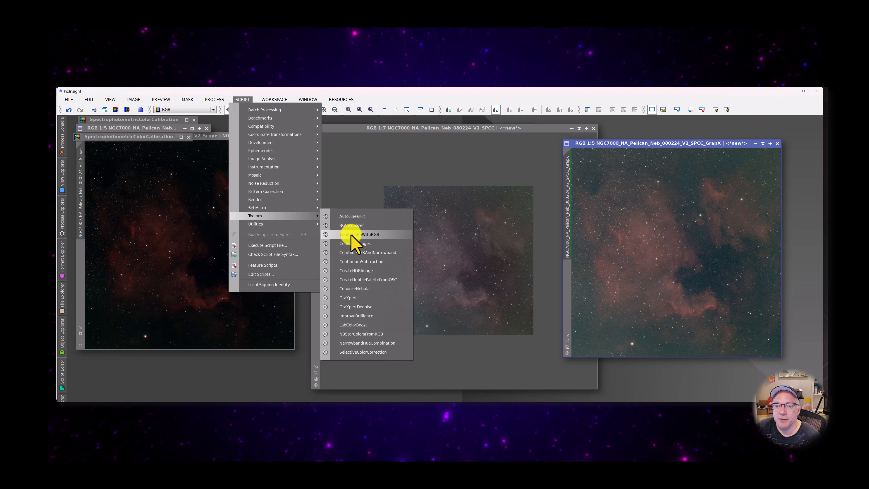
click(362, 297)
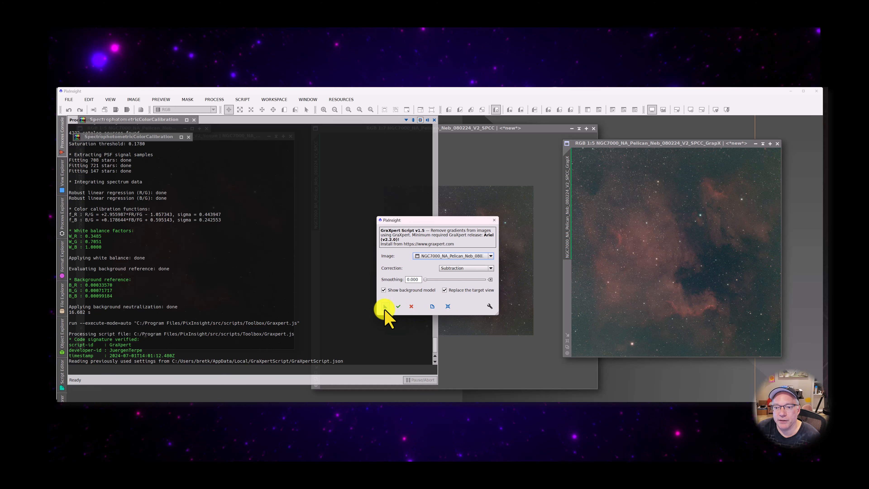
click(399, 306)
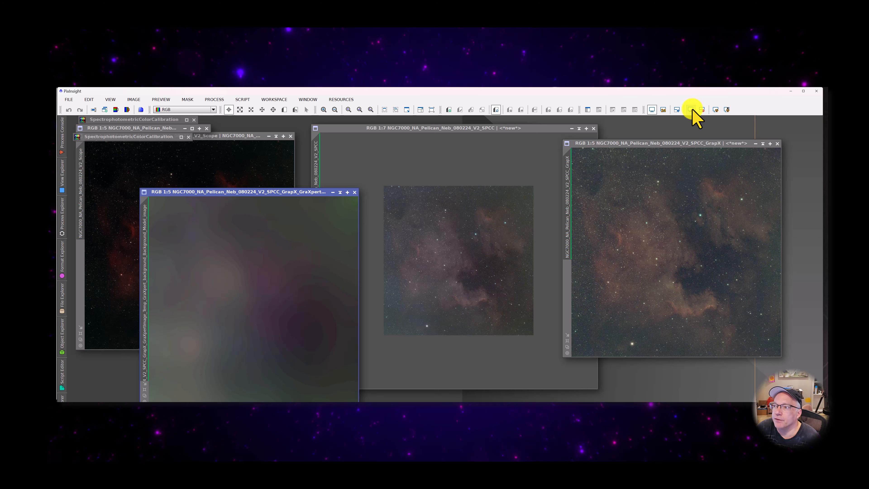
Reset and reapply the auto stretch on the GraXpert background model, and move its window clear of the V2_SPCC image
click(702, 109)
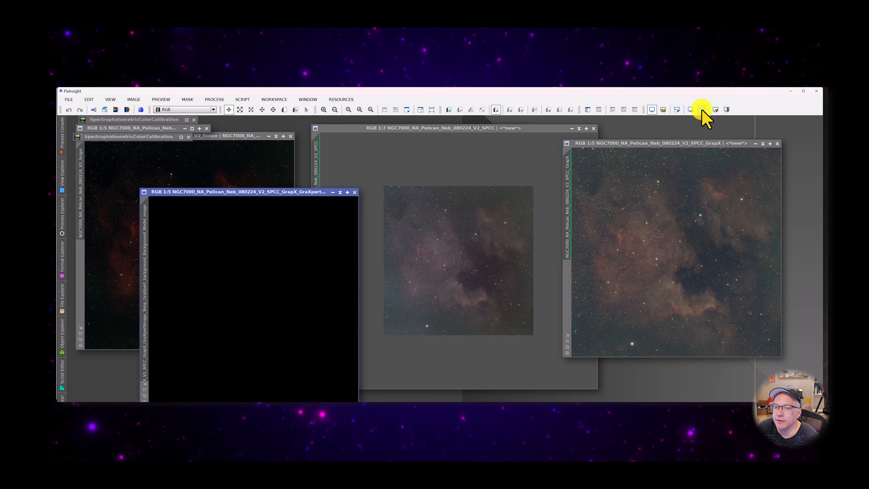
click(715, 110)
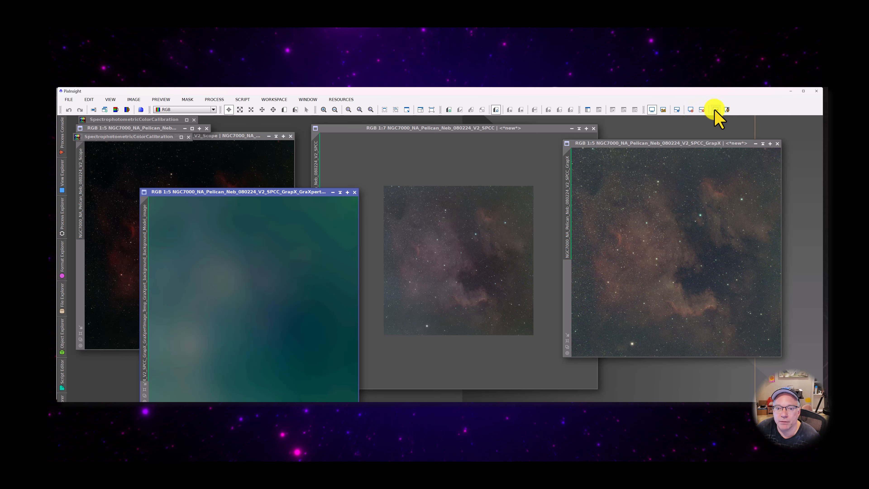
drag(263, 194, 228, 160)
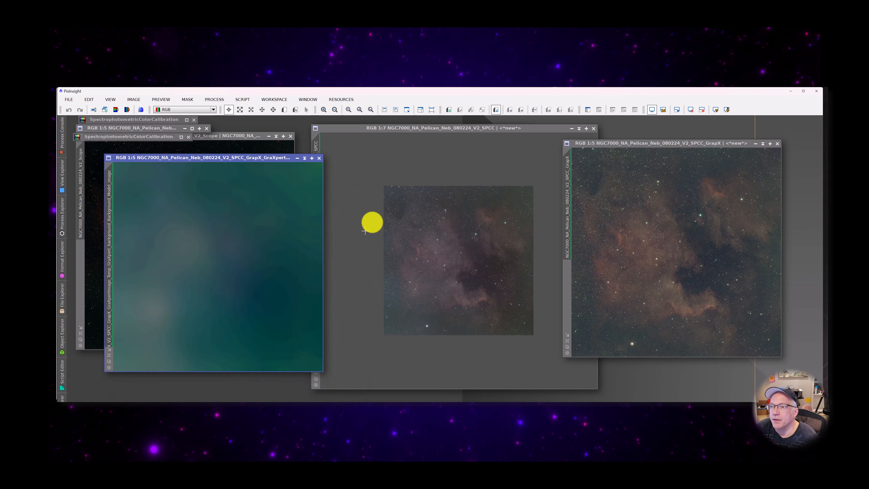
mouse_move(260, 160)
mouse_down()
mouse_move(252, 287)
mouse_move(258, 184)
mouse_move(244, 166)
mouse_up()
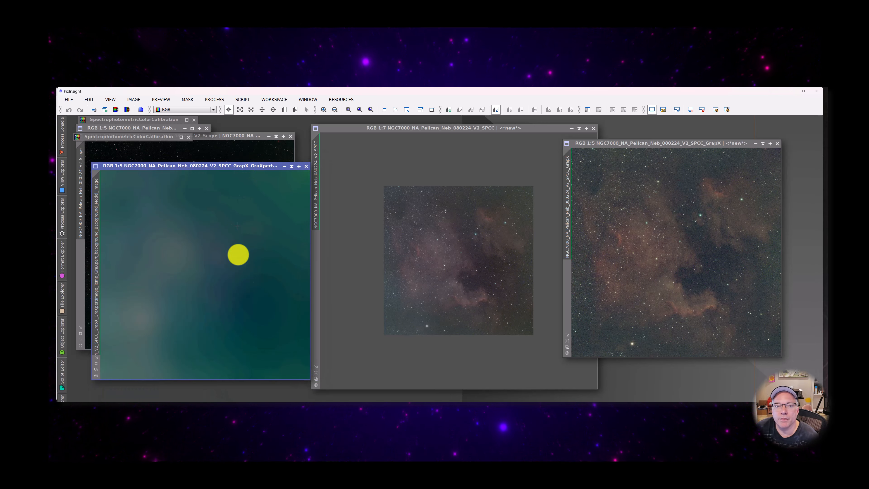
click(694, 111)
click(716, 110)
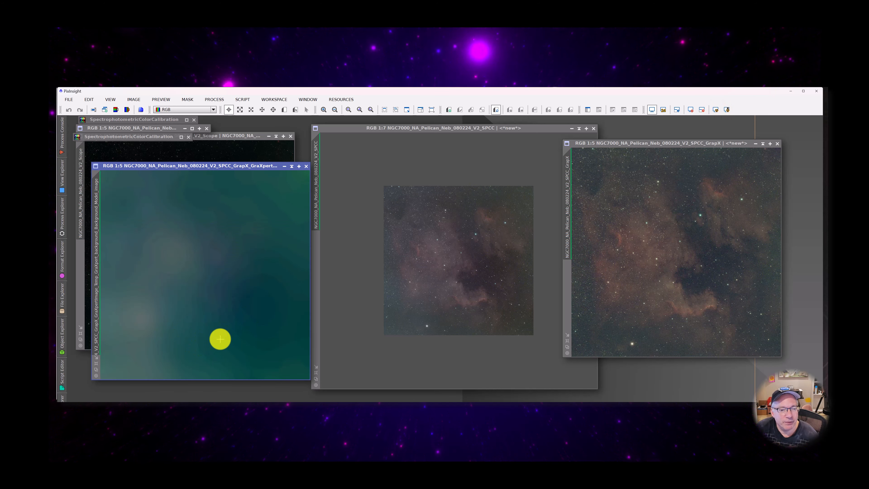
Examine the gradients in the GraXpert background model at several magnifications
scroll(220, 339, down, 3)
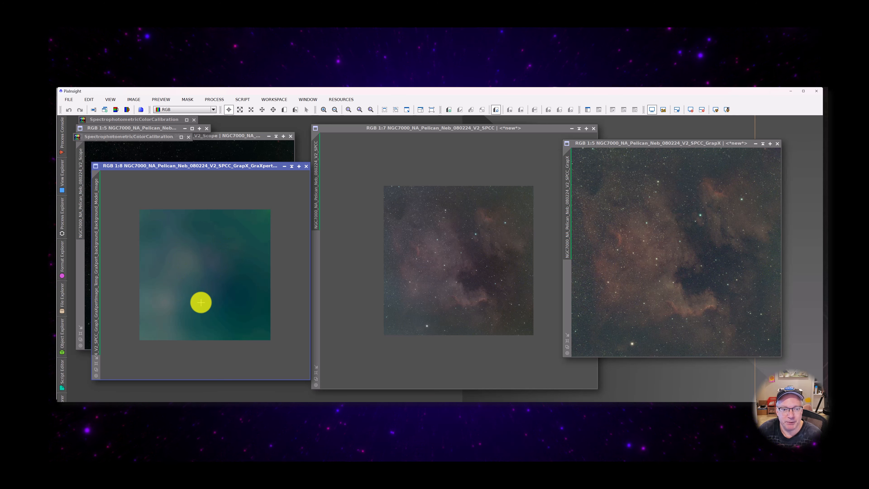
scroll(201, 303, up, 5)
scroll(201, 302, down, 1)
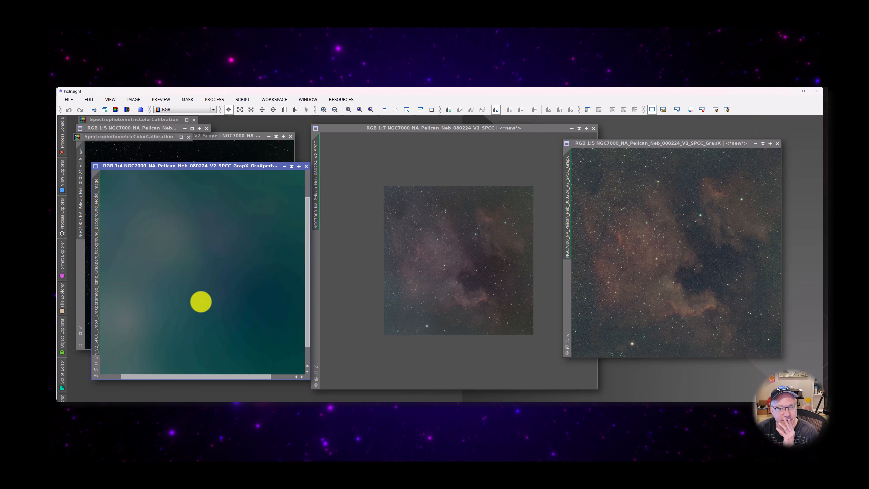
scroll(201, 302, down, 3)
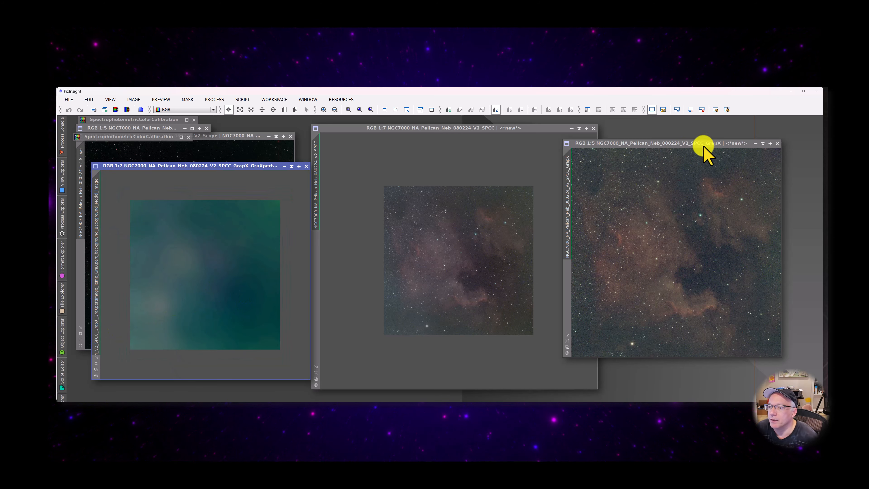
Compare the gradient-removed V2_SPCC_GrapX image with the V2_SPCC image side by side, both close up and as a whole
drag(659, 149, 623, 158)
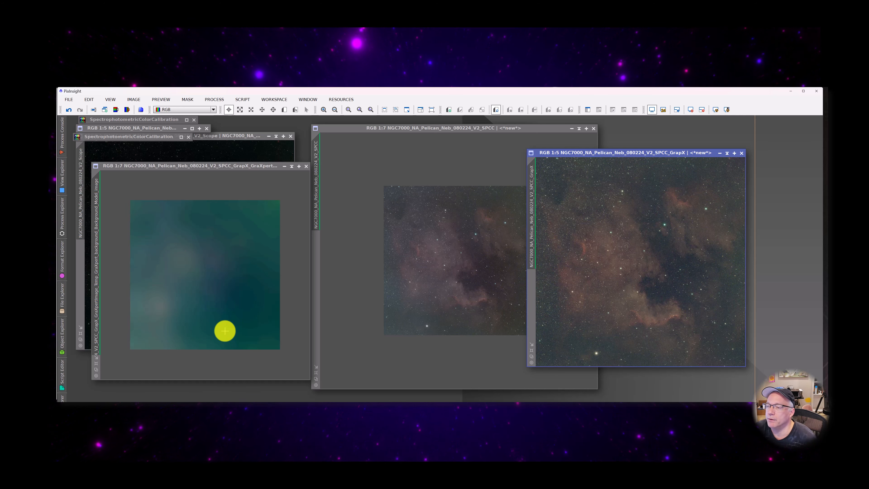
drag(647, 157, 676, 161)
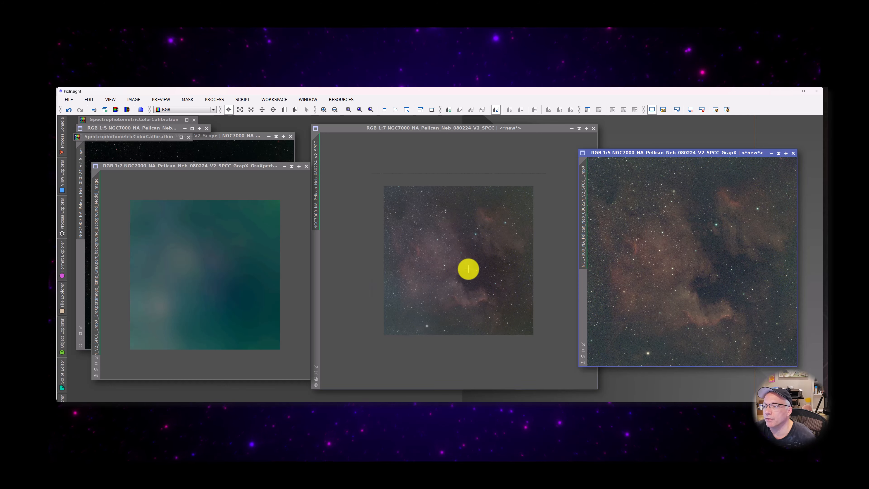
scroll(468, 269, up, 5)
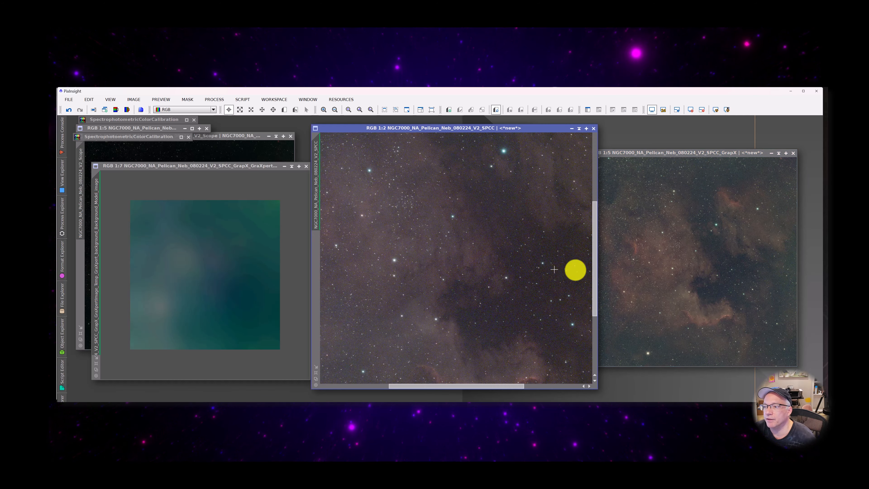
scroll(693, 275, up, 4)
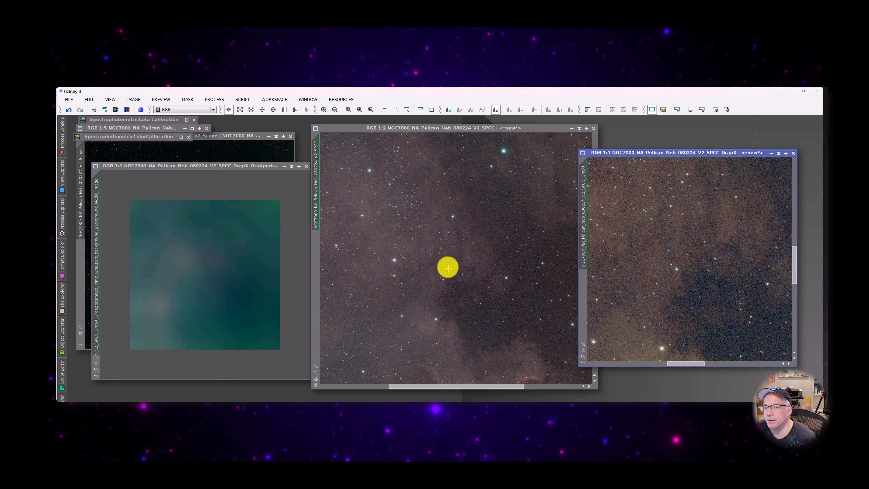
scroll(447, 266, up, 2)
scroll(448, 266, down, 2)
scroll(448, 266, down, 4)
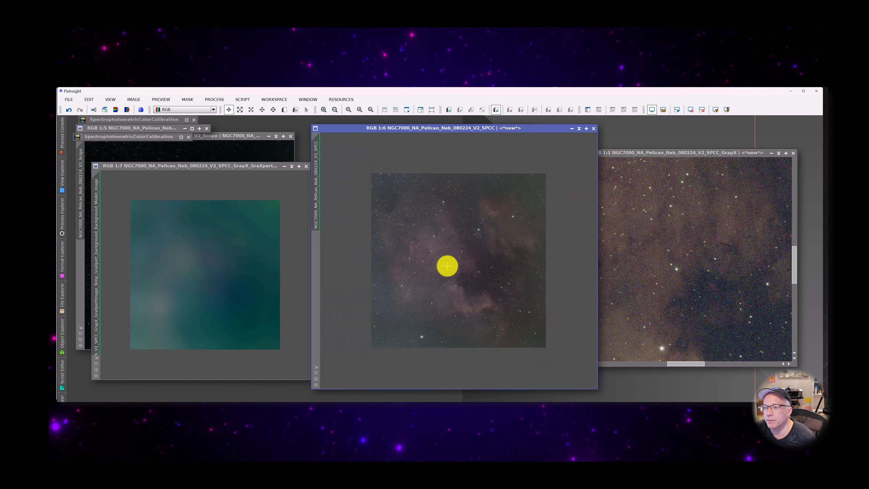
scroll(448, 266, up, 1)
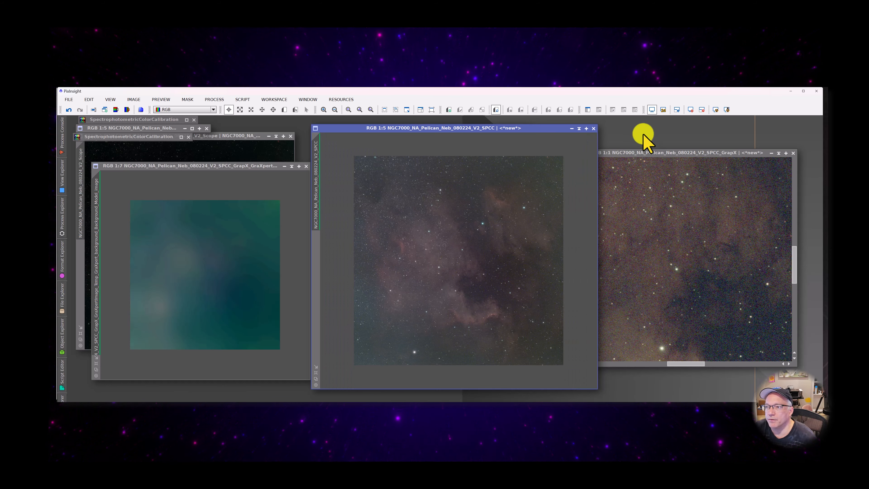
drag(648, 153, 673, 142)
scroll(658, 200, down, 3)
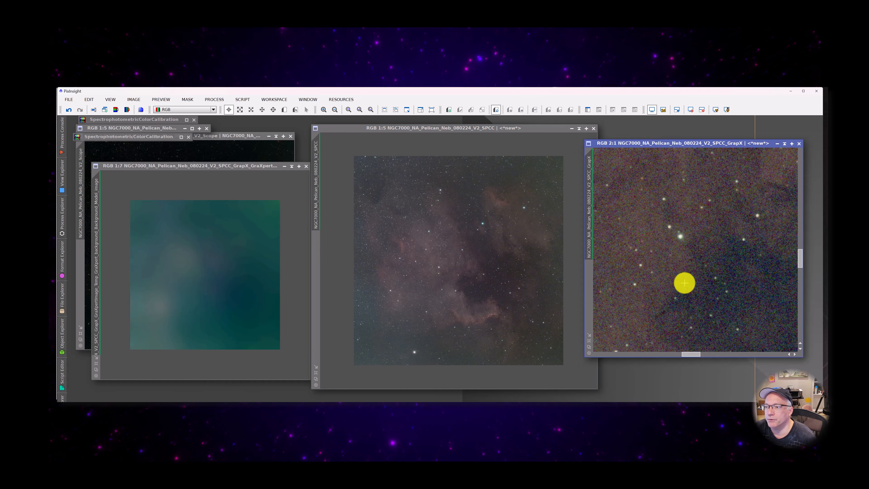
scroll(684, 283, down, 1)
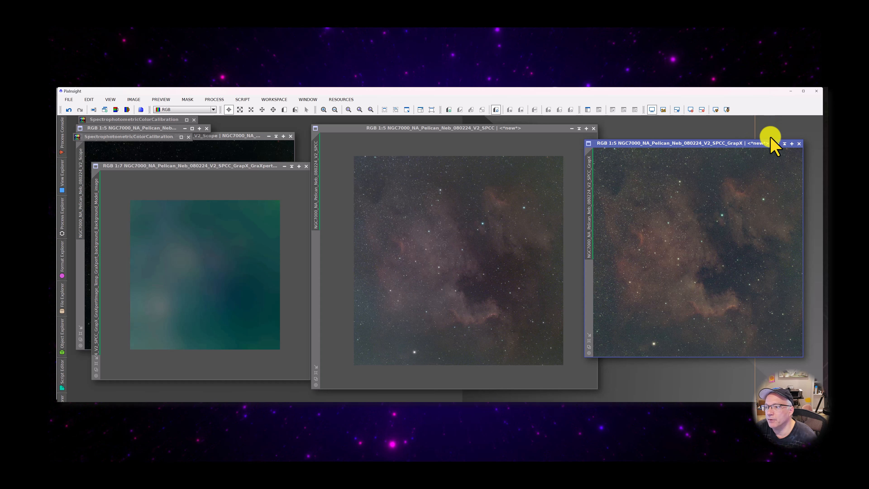
Collapse the V2_SPCC_GrapX image window, park it out of the way, and shift the V2_SPCC window to partly uncover the V2 image
click(790, 144)
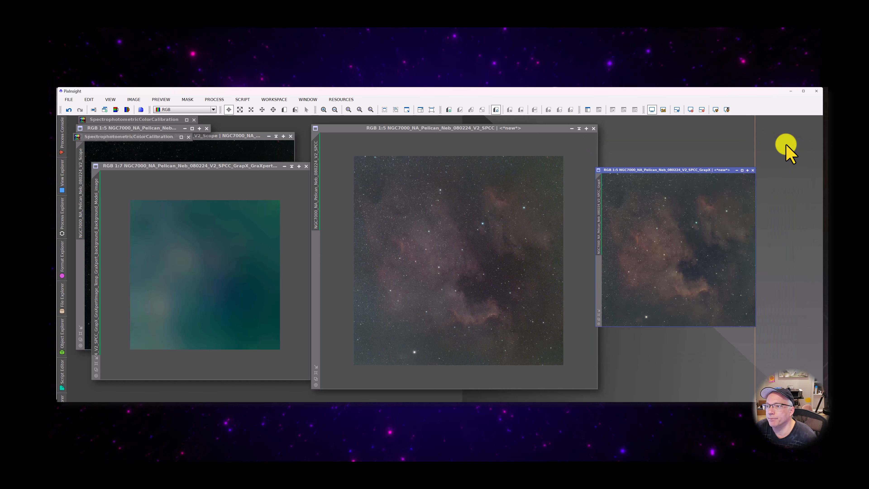
drag(673, 249, 733, 132)
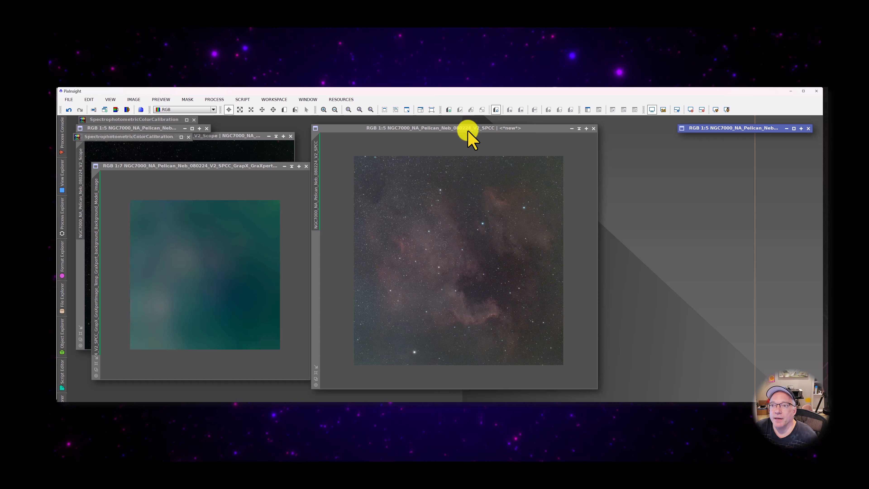
drag(468, 131, 608, 155)
drag(556, 149, 454, 128)
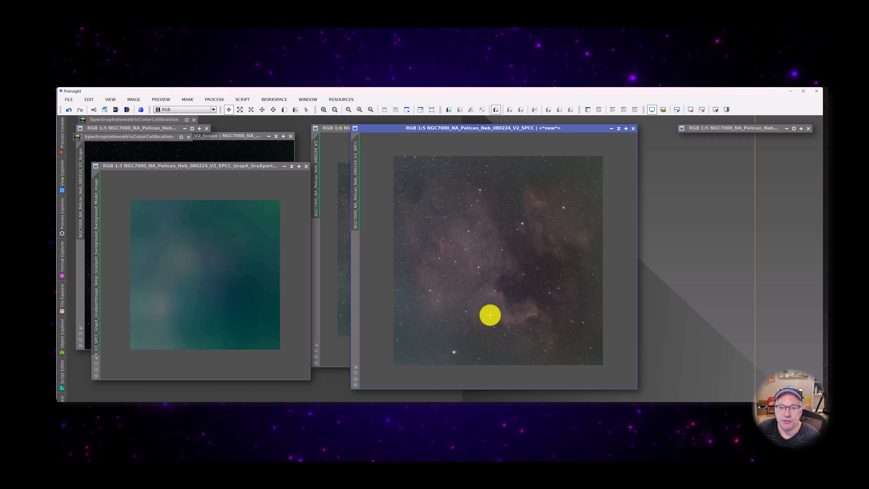
Clone the V2_SPCC image into a new image window in the free workspace area
mouse_move(354, 171)
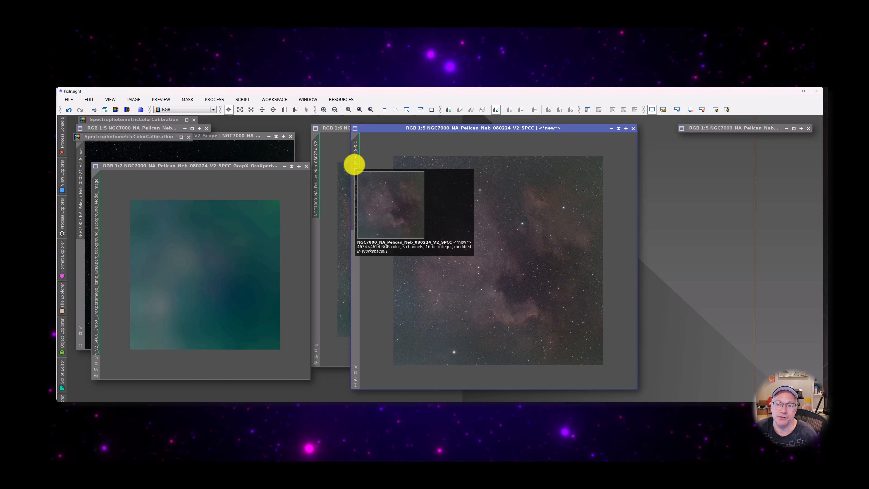
drag(402, 129, 384, 127)
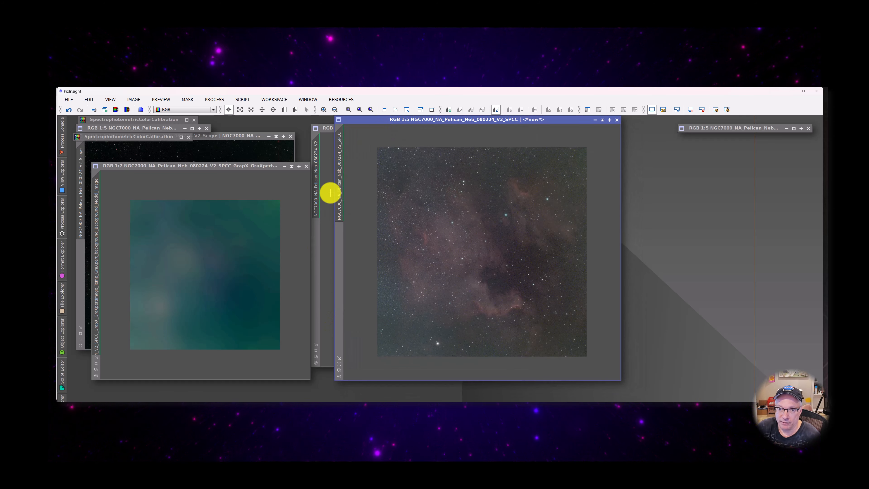
drag(339, 169, 636, 291)
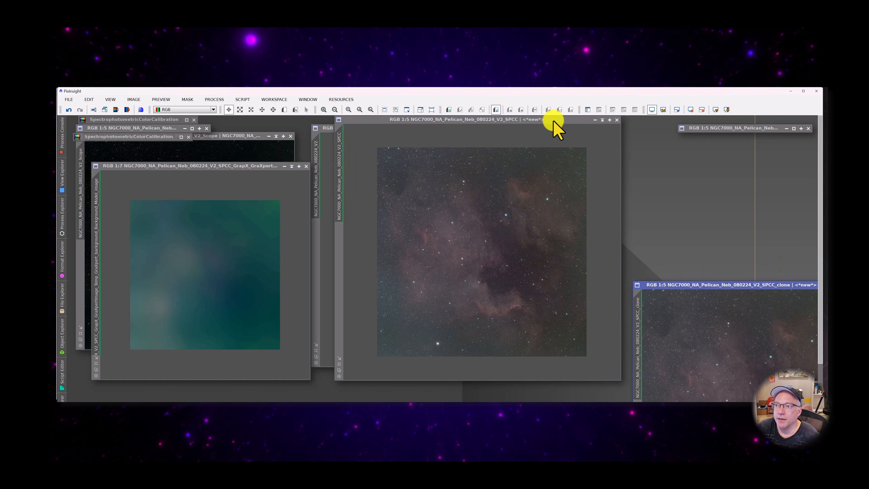
Collapse the V2_SPCC image and the GraXpert background model, stacking both with the parked V2_SPCC_GrapX window
click(596, 120)
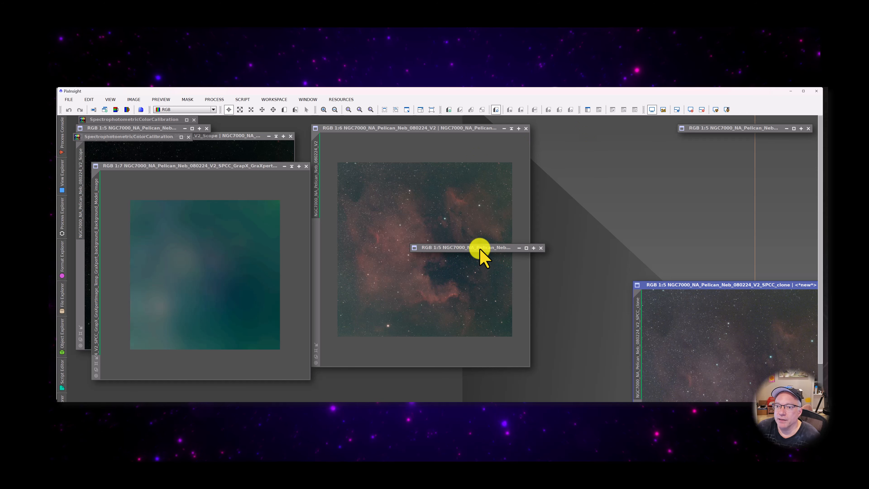
drag(478, 249, 611, 231)
drag(667, 223, 741, 139)
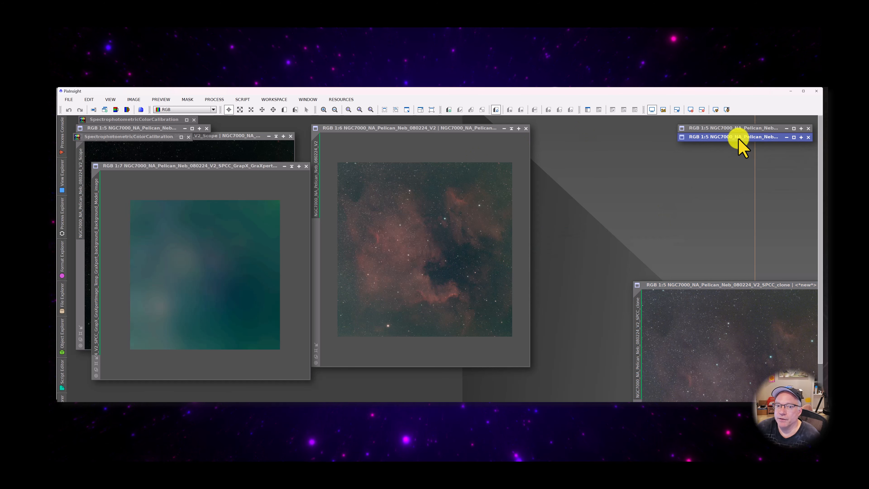
click(292, 167)
drag(179, 269, 723, 146)
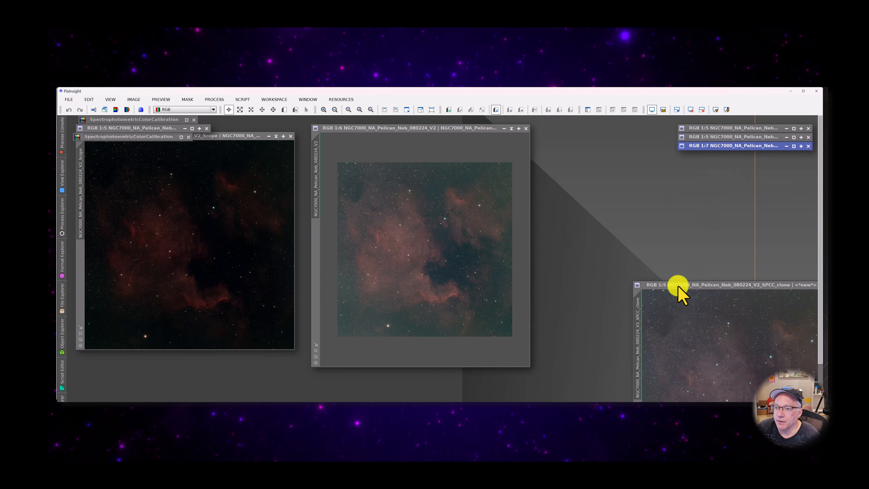
Move the V2_SPCC clone into view and rename it NGC7000_NA_Pelican_Neb_080224_V2_SPCC_StarX
drag(679, 285, 582, 165)
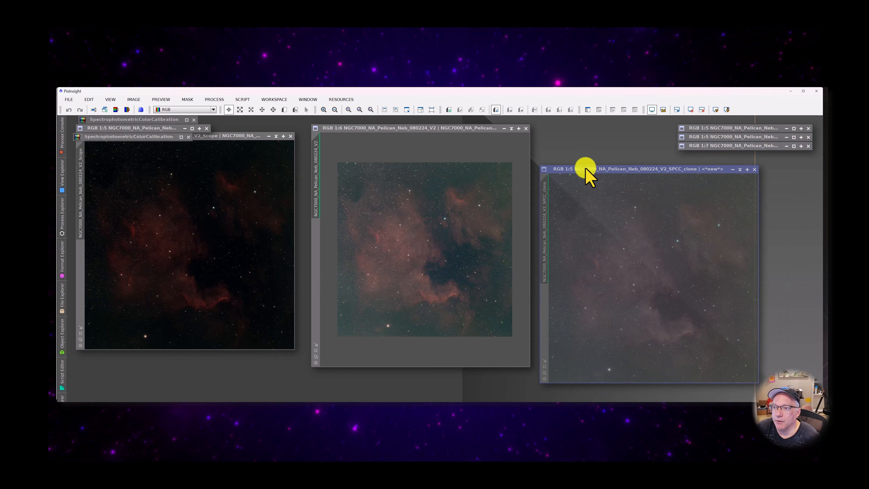
double_click(541, 182)
click(482, 269)
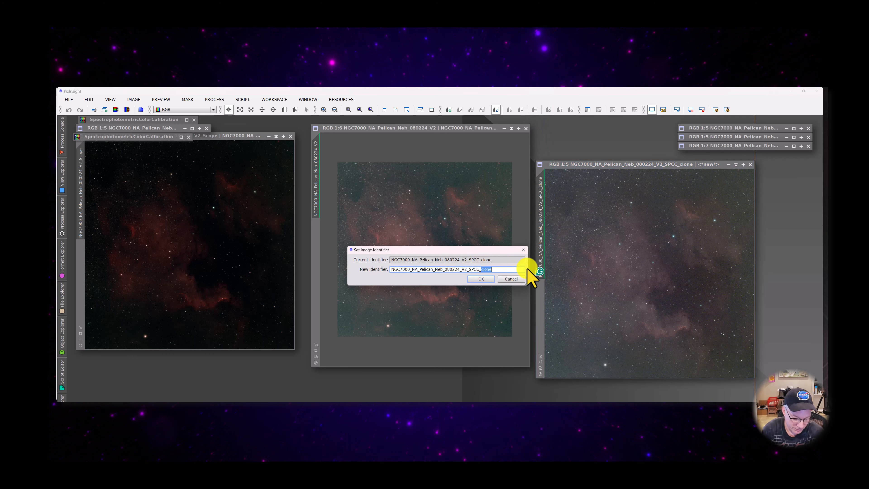
text(Star)
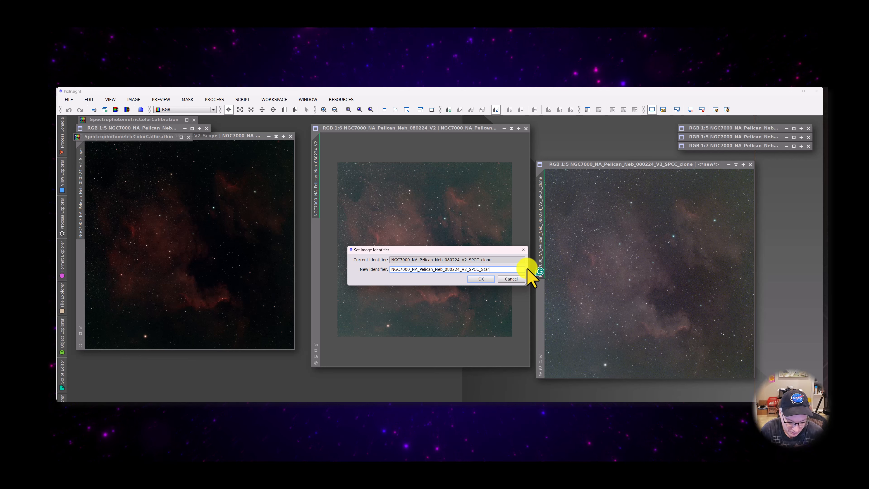
text(X)
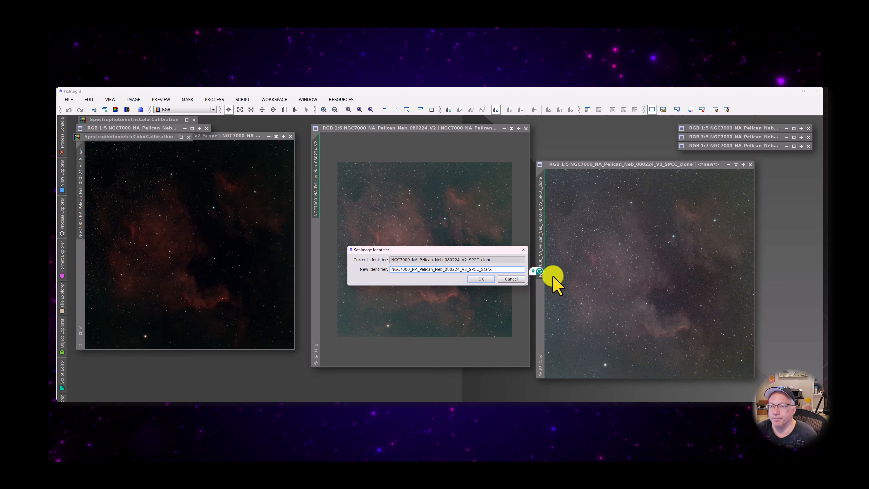
click(483, 279)
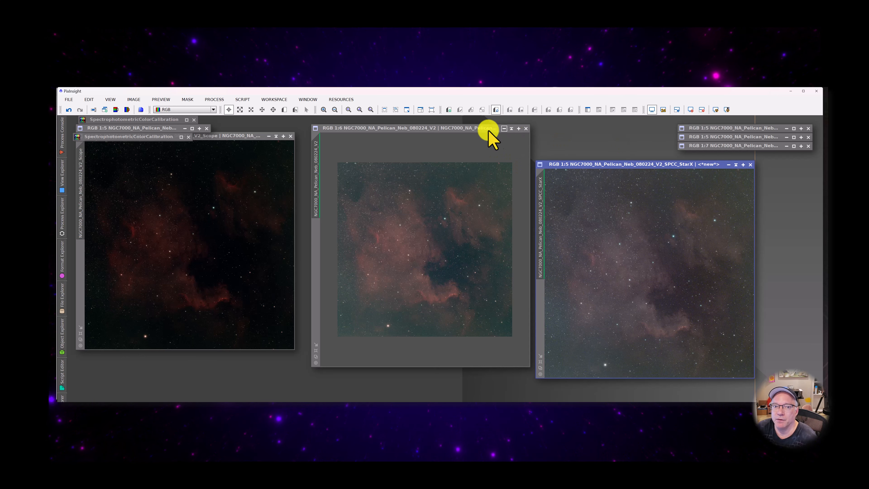
Clear space for the V2_SPCC_StarX image and examine its stars and background at several magnifications
drag(466, 131, 214, 131)
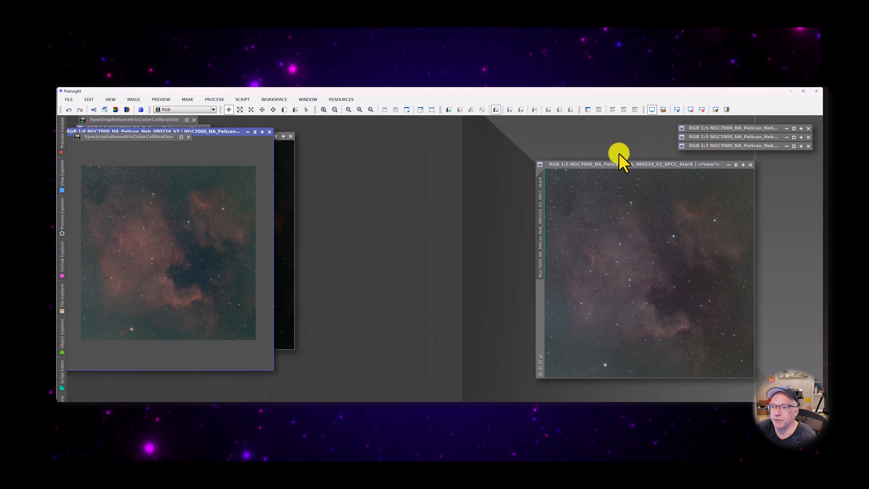
drag(620, 161, 427, 148)
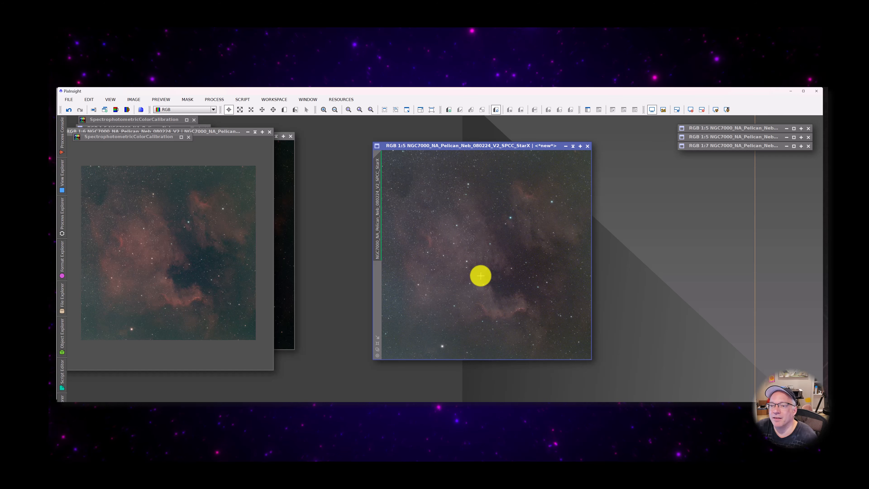
scroll(481, 275, up, 6)
scroll(481, 276, down, 1)
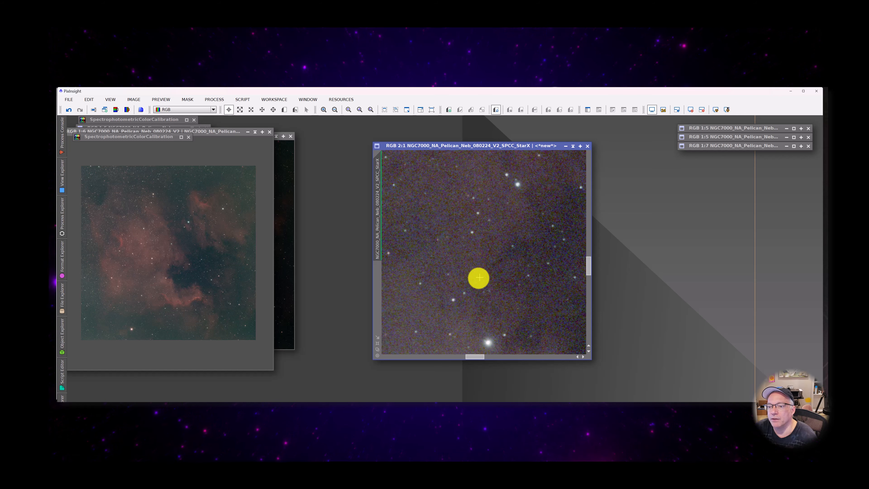
drag(479, 277, 555, 204)
scroll(488, 280, down, 1)
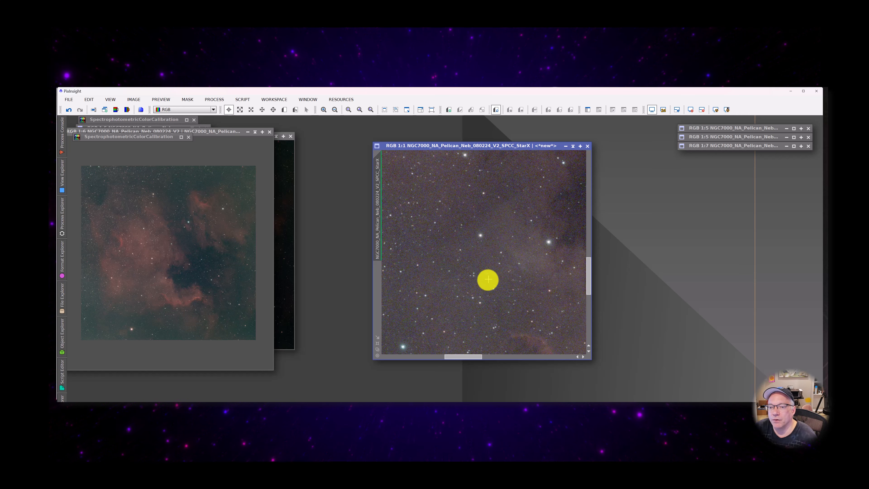
scroll(488, 281, up, 4)
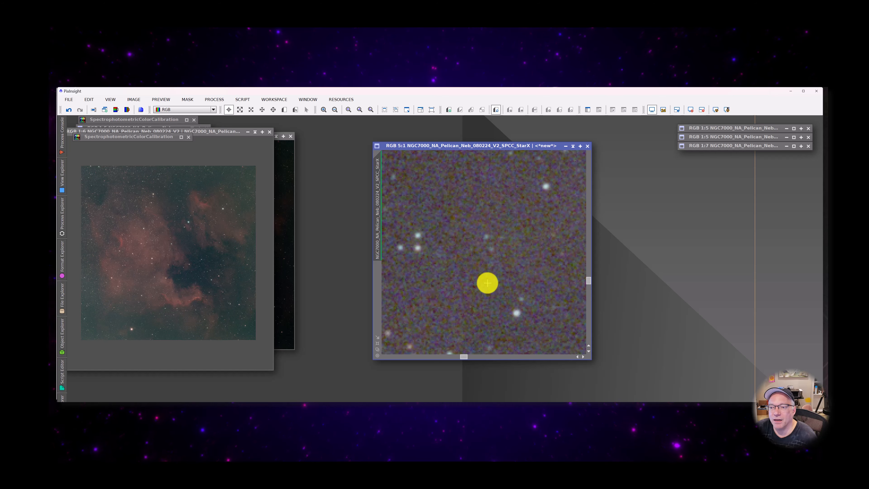
scroll(488, 283, down, 7)
scroll(488, 283, down, 2)
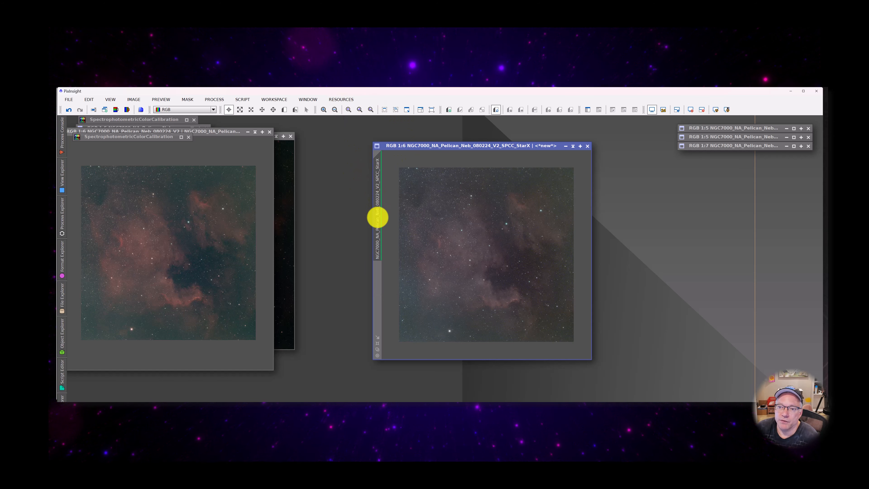
Run StarXTerminator on the V2_SPCC_StarX image with Generate Star Image on and Unscreen Stars and Large Overlap off
mouse_move(376, 216)
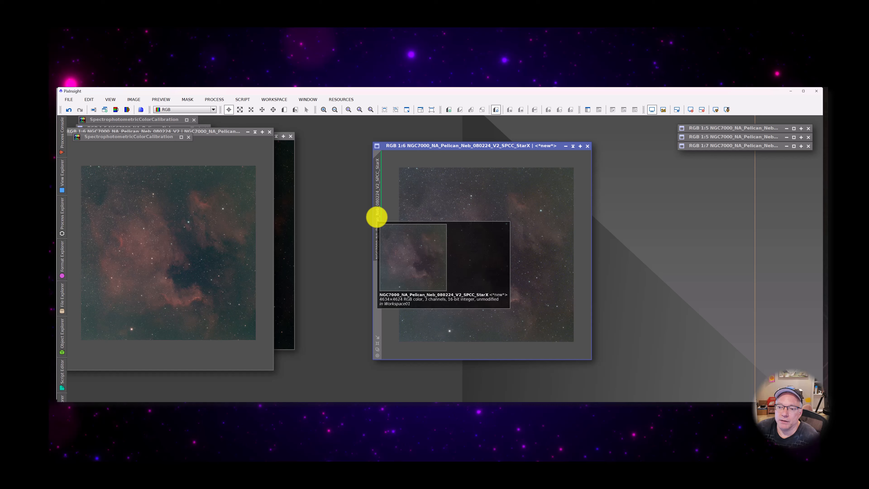
click(242, 100)
mouse_move(219, 100)
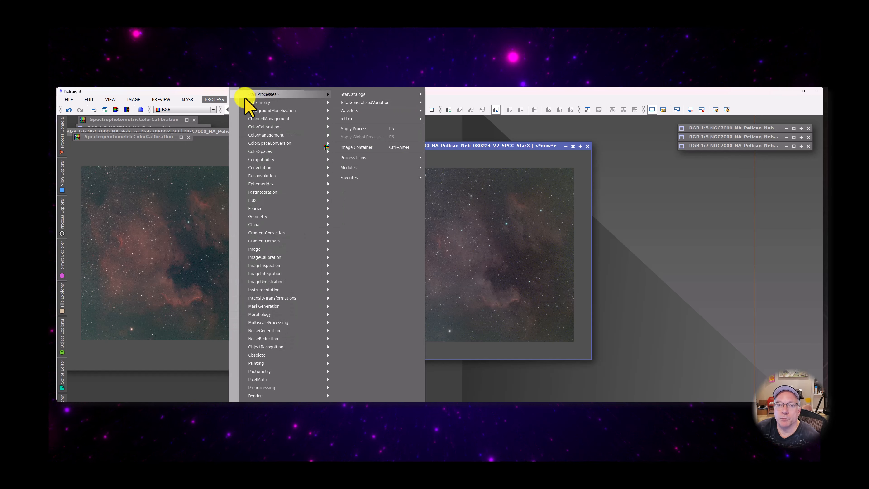
mouse_move(268, 96)
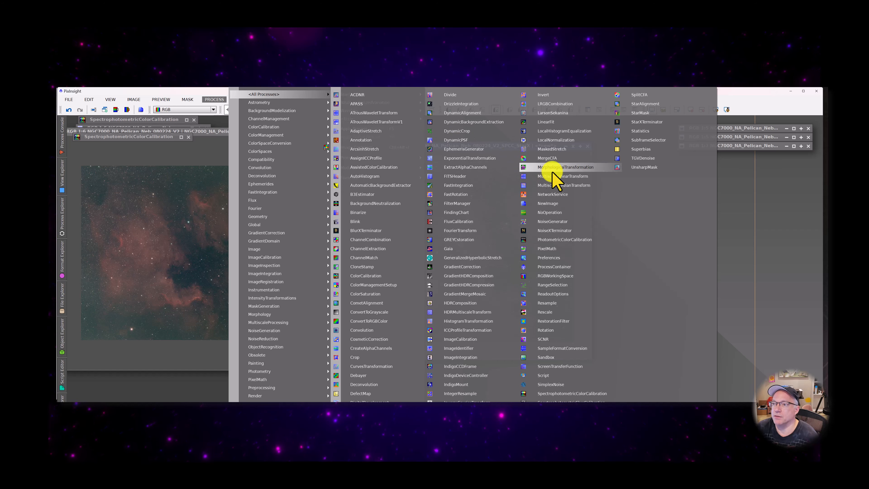
click(671, 121)
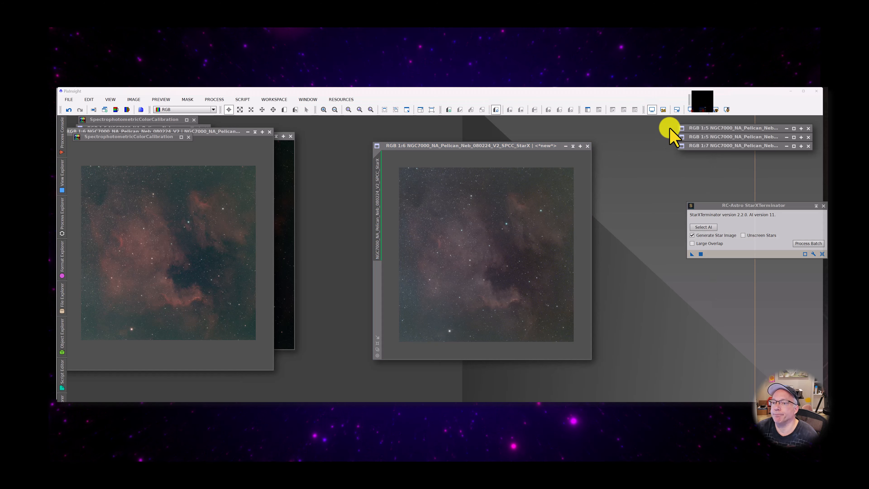
drag(766, 204, 701, 198)
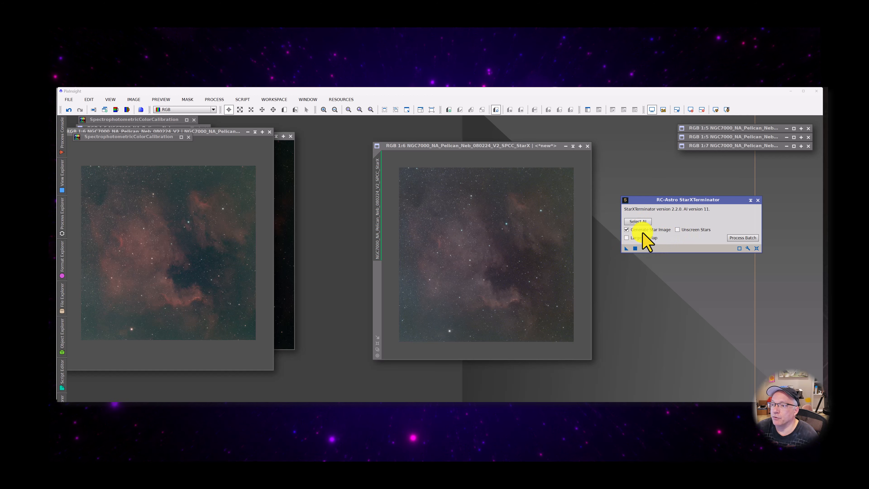
mouse_move(691, 230)
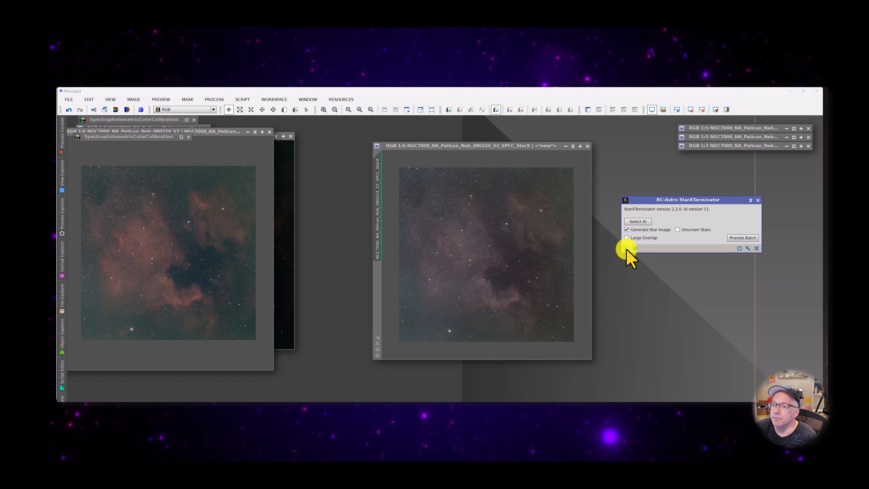
drag(626, 250, 485, 244)
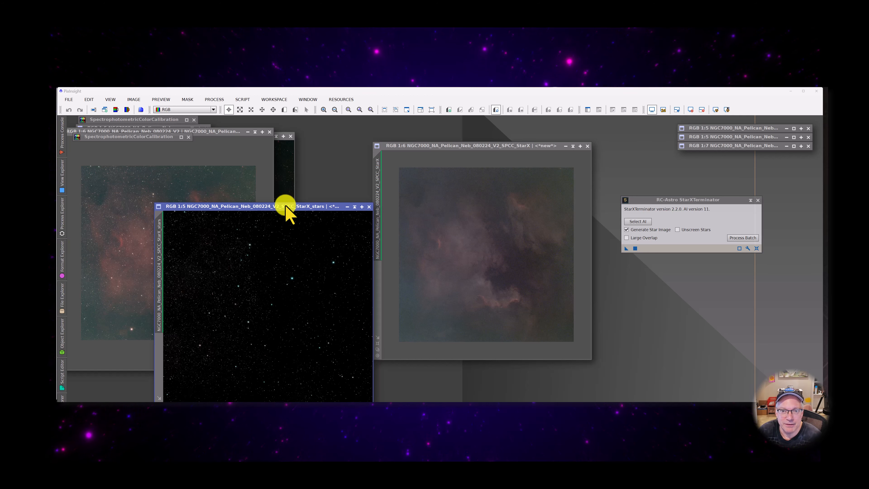
Place the extracted StarX_stars image beside the starless image, and reset and reapply its auto stretch
drag(285, 207, 249, 155)
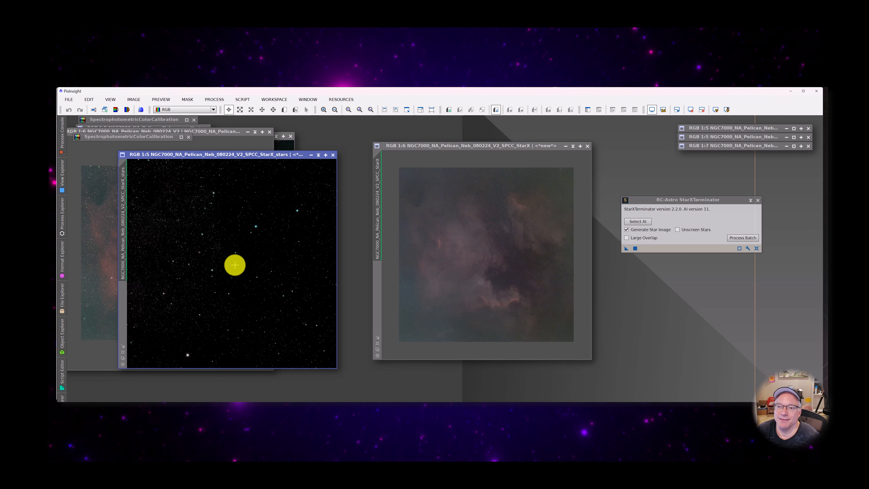
click(703, 110)
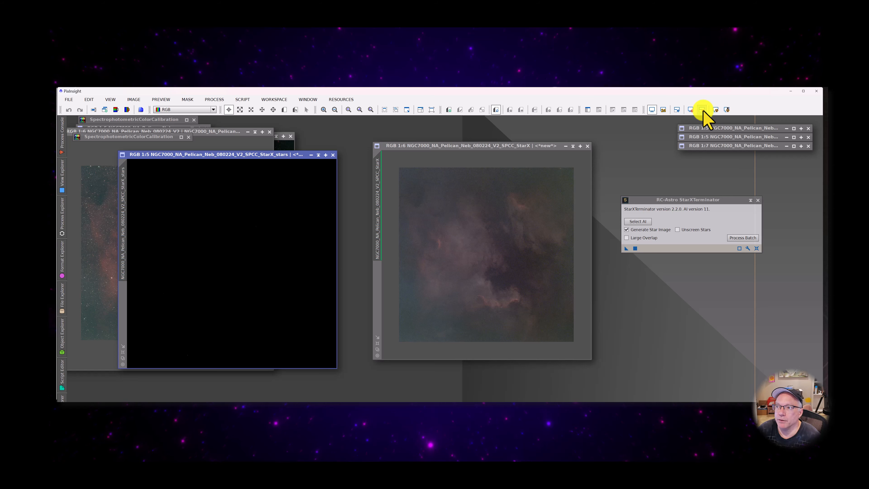
click(718, 110)
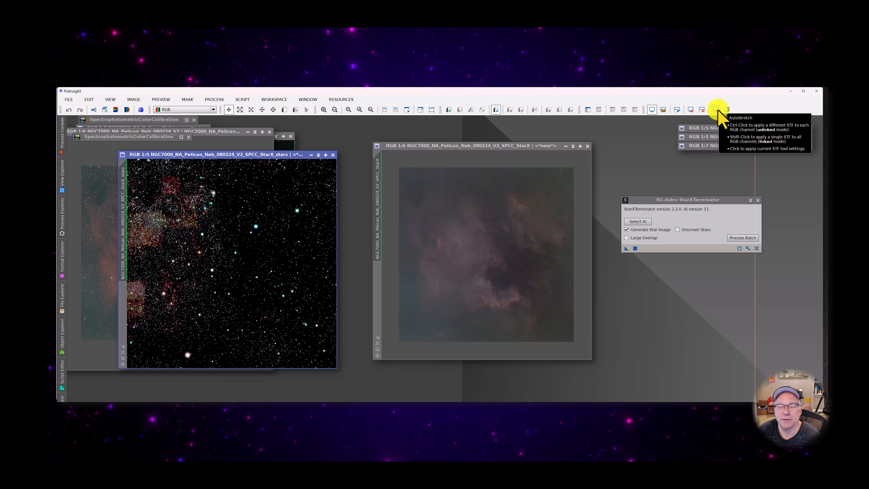
click(703, 109)
click(716, 110)
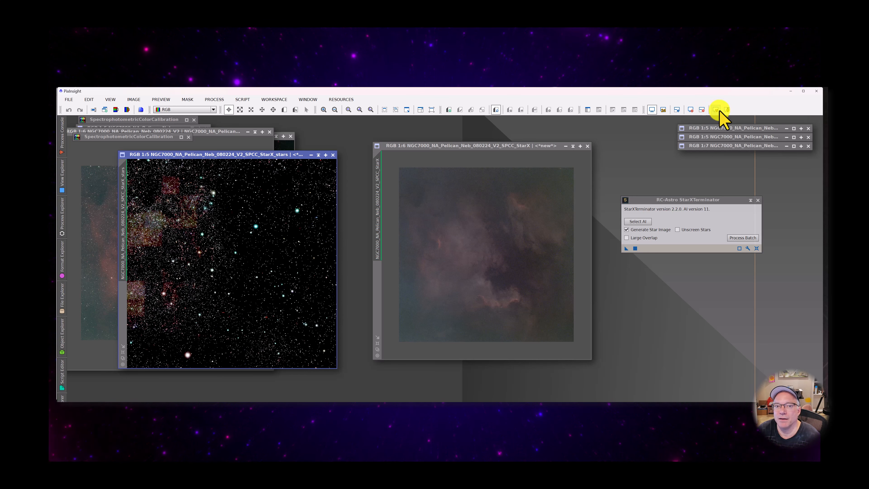
click(695, 111)
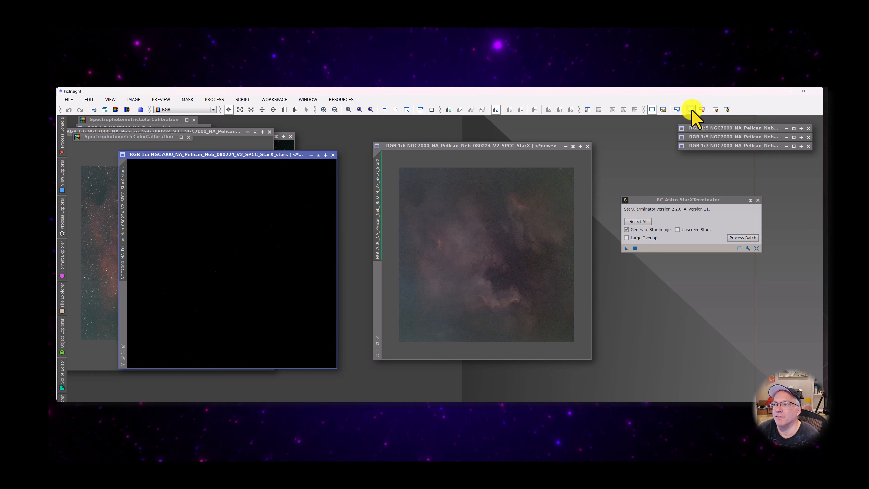
click(715, 109)
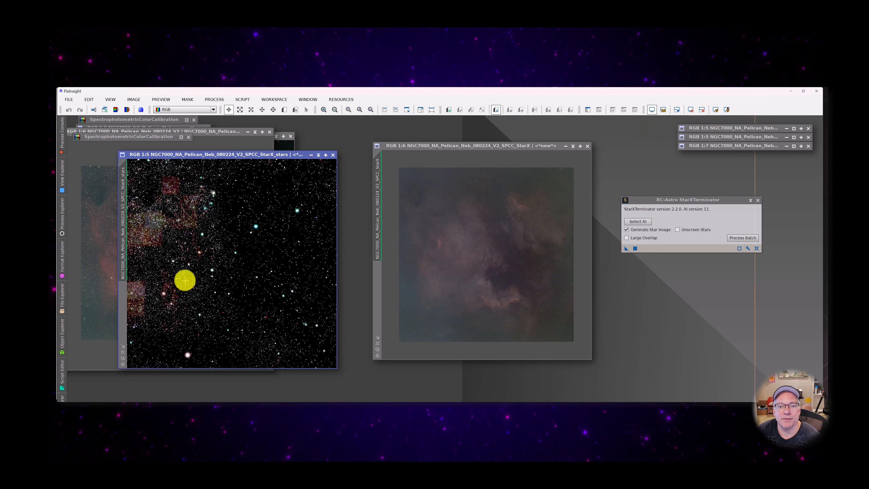
Examine the stretched StarX_stars image for leftover artifacts, both close up and as a whole
scroll(185, 279, down, 3)
scroll(185, 279, up, 10)
scroll(185, 279, down, 6)
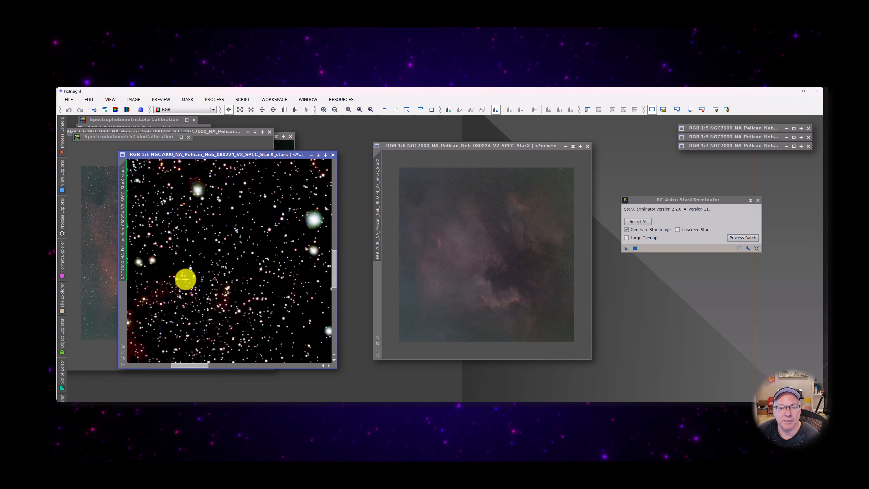
scroll(288, 302, down, 2)
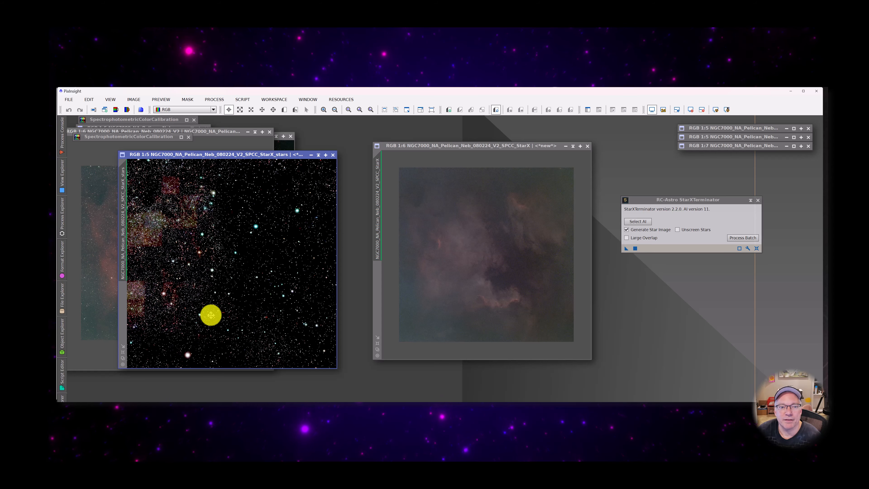
Check the StarX_stars image's square artifacts up close, remove its screen stretch, and arrange it beside the starless StarX image
scroll(168, 252, down, 1)
scroll(163, 231, up, 4)
scroll(183, 253, up, 1)
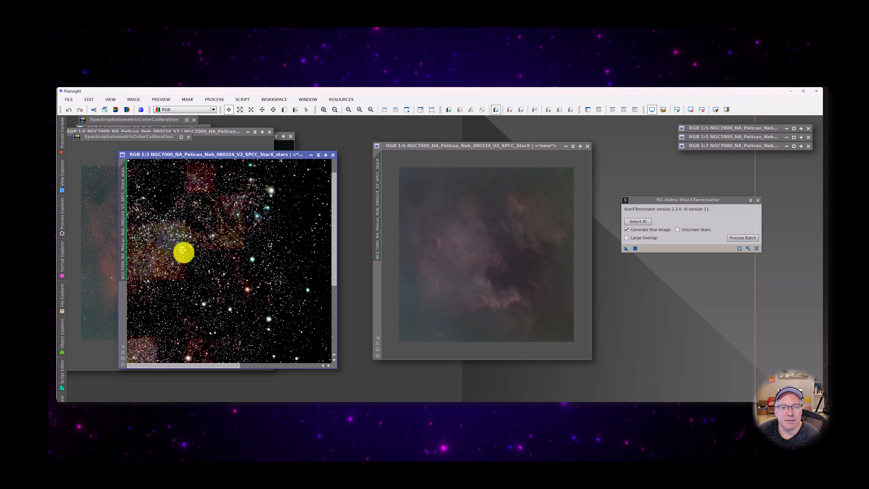
scroll(180, 285, up, 2)
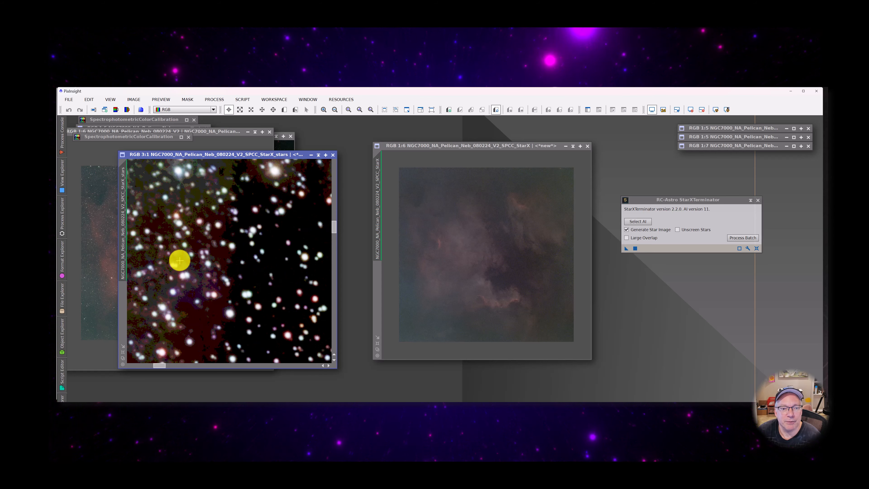
scroll(179, 258, down, 2)
scroll(165, 203, down, 8)
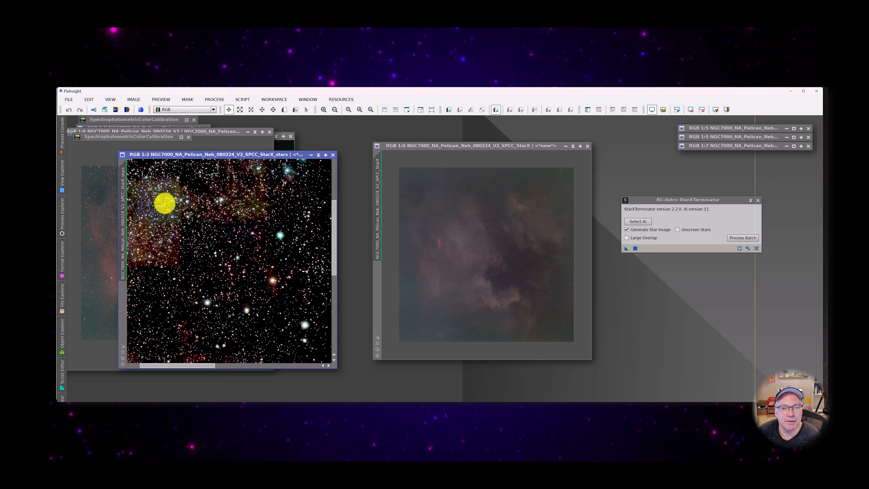
click(694, 110)
drag(244, 156, 215, 141)
drag(446, 144, 408, 144)
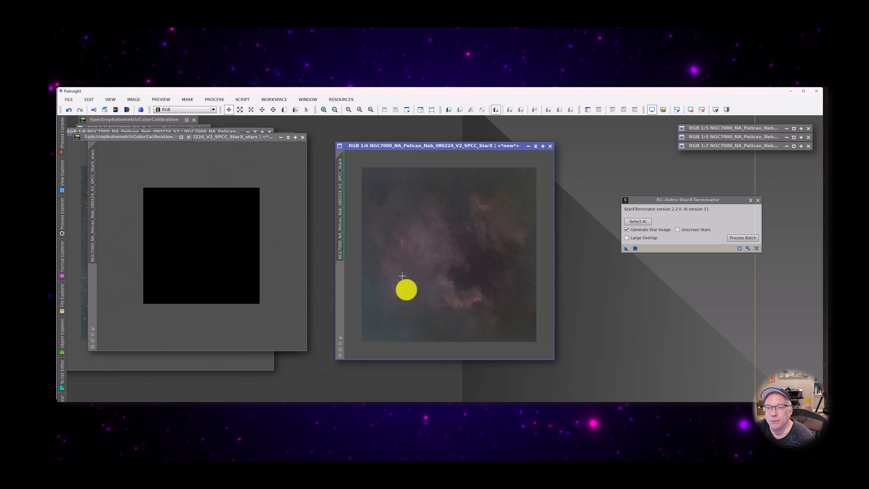
Reset and reapply the auto stretch on the starless V2_SPCC_StarX image
scroll(440, 286, up, 4)
scroll(440, 286, down, 3)
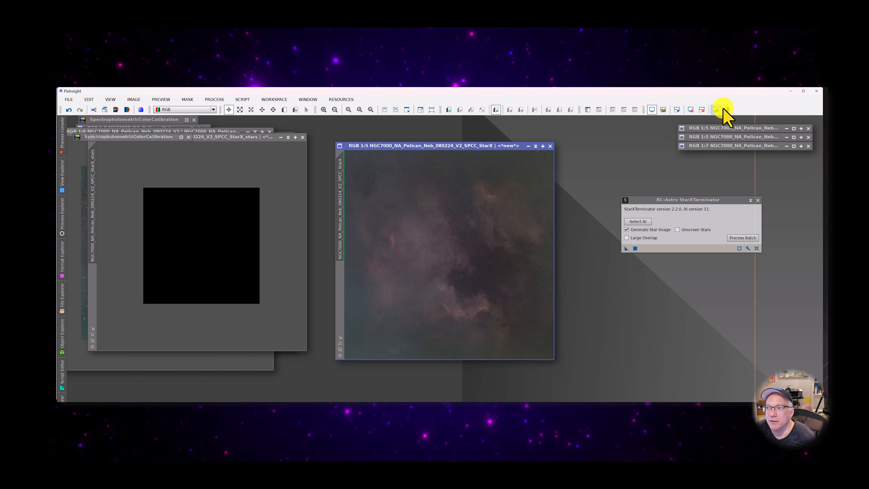
click(701, 111)
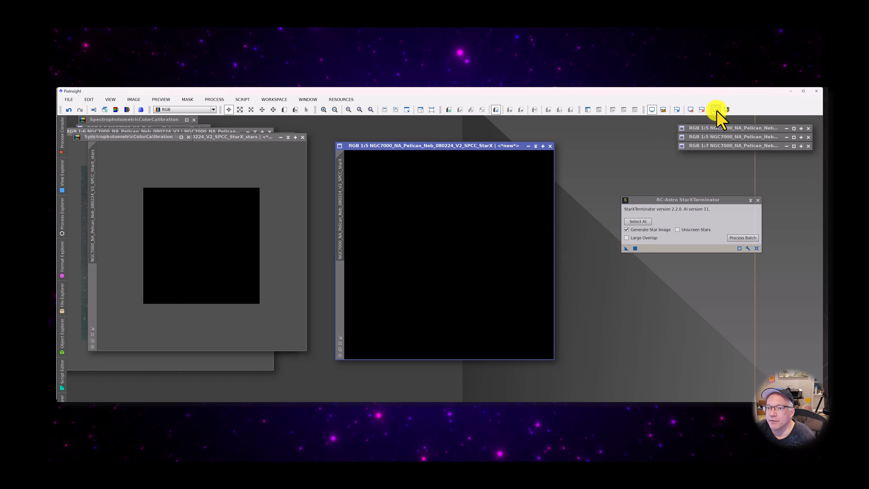
click(717, 109)
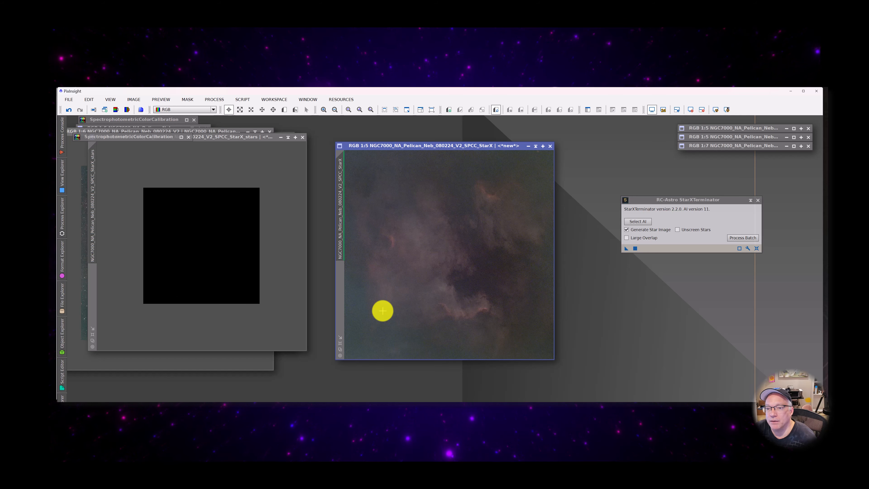
Inspect the starless StarX image at several magnifications, align its window with the stars image, and remove its auto stretch
scroll(466, 303, up, 2)
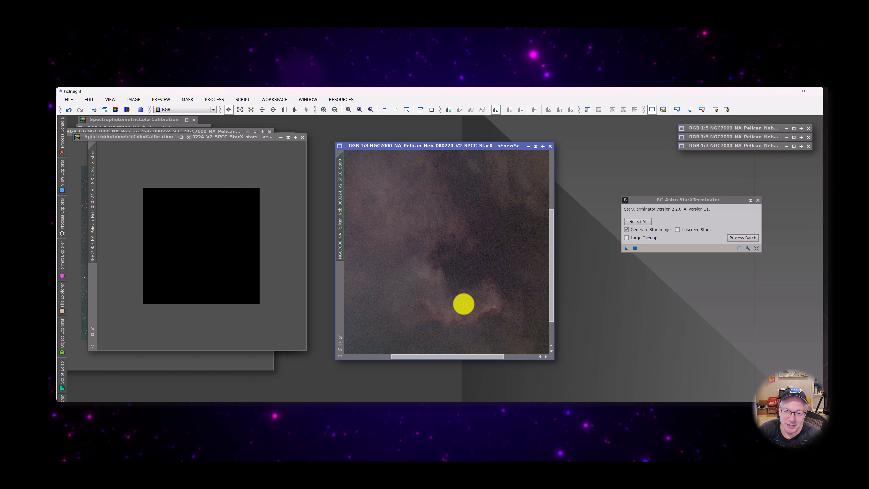
scroll(464, 304, up, 2)
scroll(464, 304, down, 5)
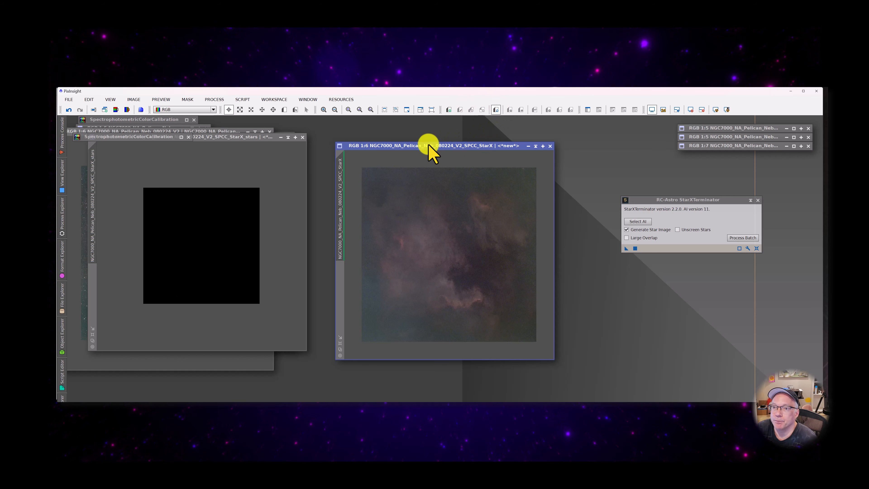
drag(423, 146, 428, 137)
scroll(436, 264, up, 4)
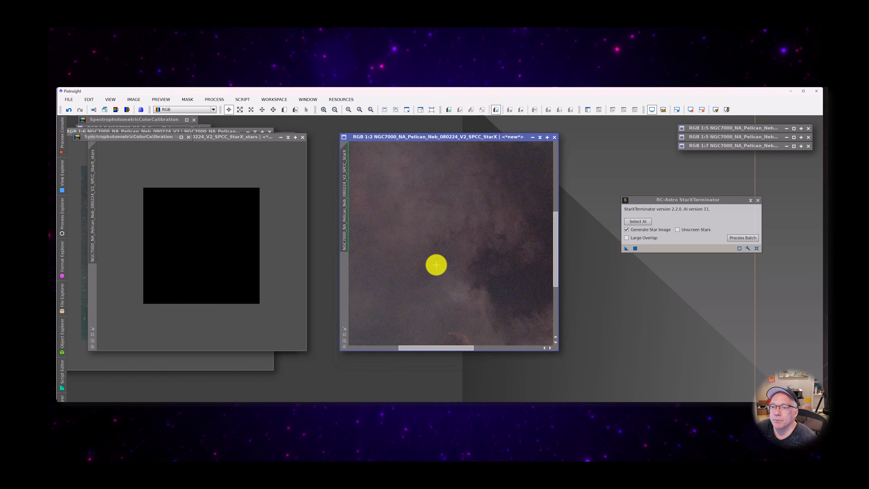
scroll(436, 265, down, 1)
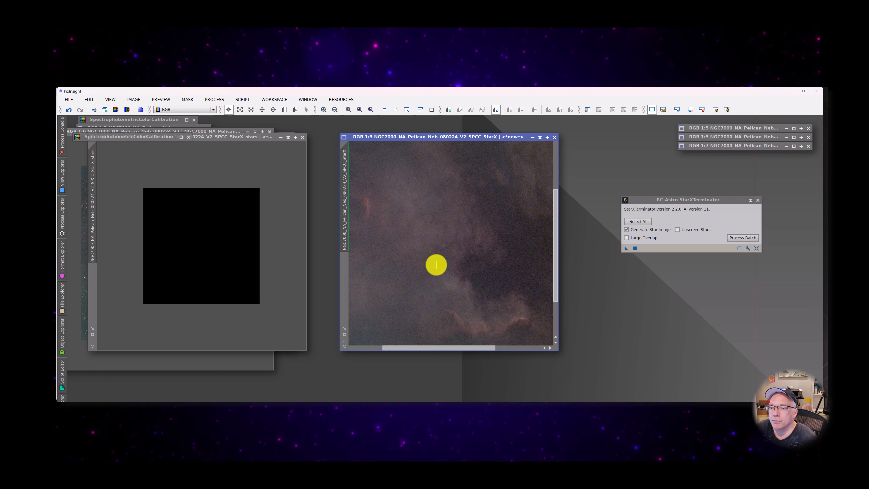
scroll(437, 264, down, 3)
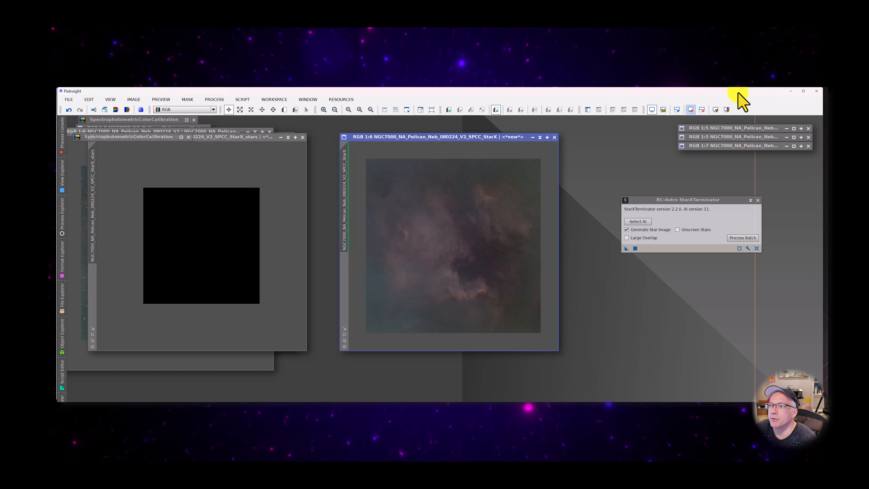
click(702, 109)
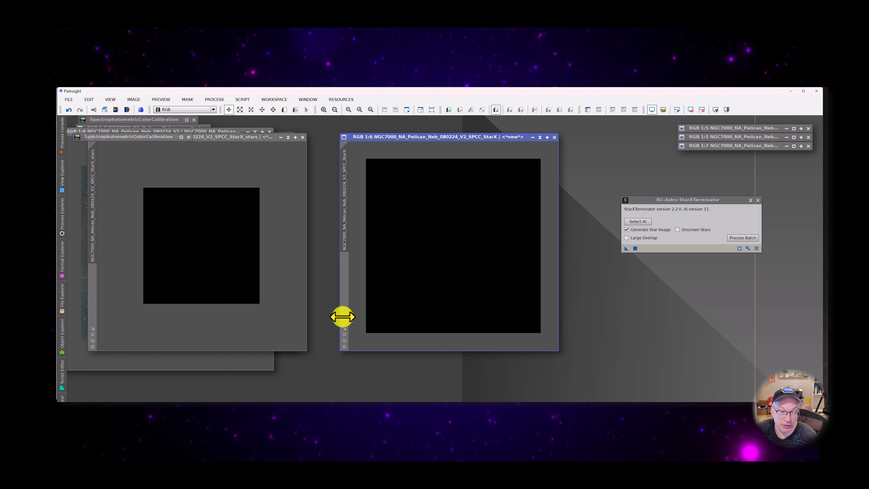
Open the GeneralizedHyperbolicStretch process and place its dialog beside the unstretched starless image
click(243, 100)
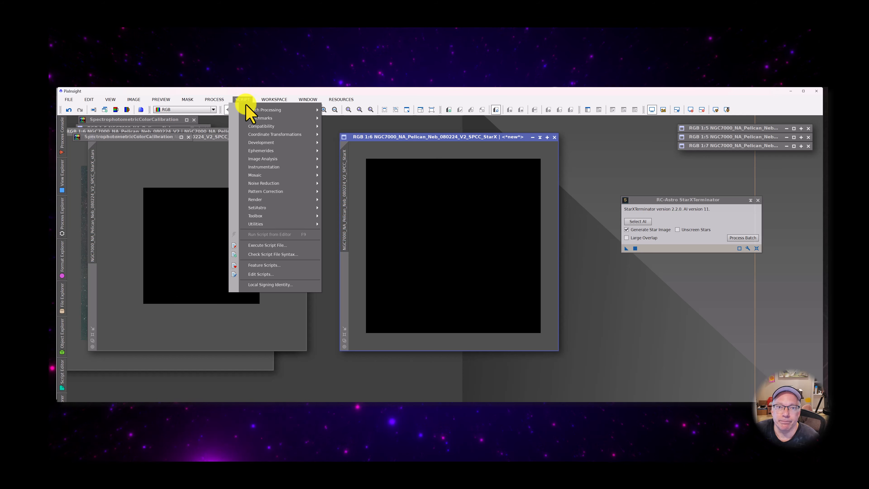
click(246, 103)
click(216, 100)
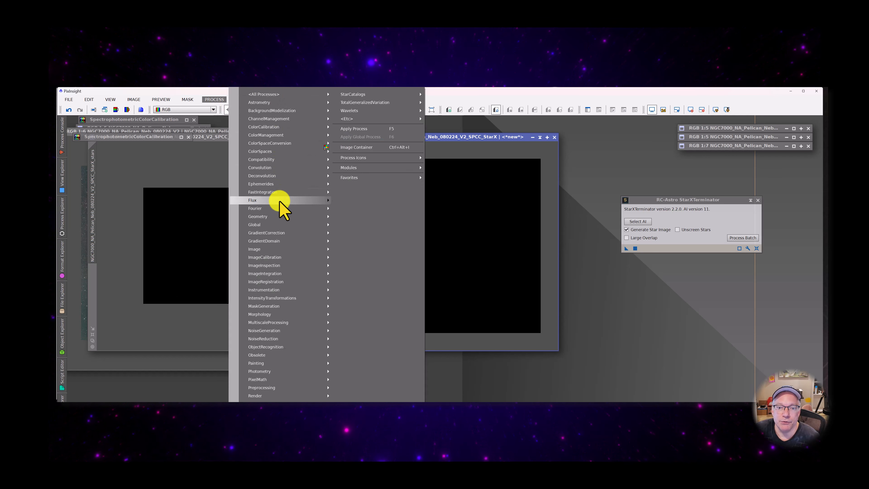
mouse_move(288, 243)
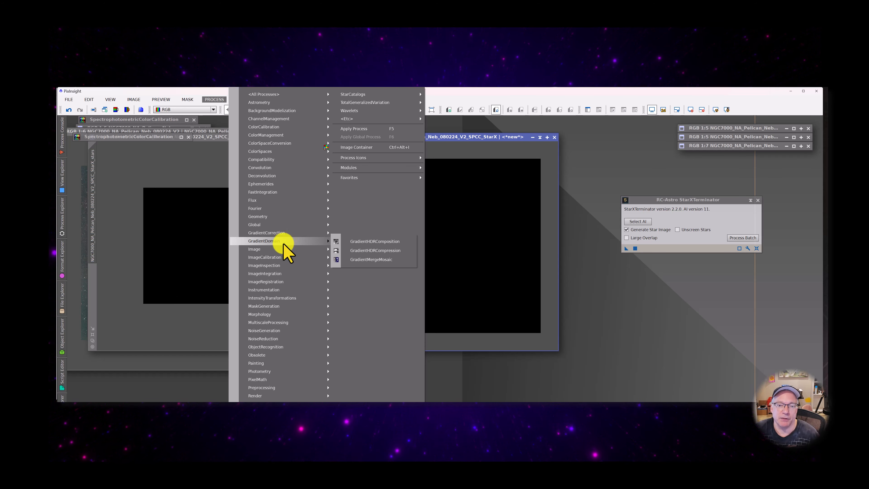
mouse_move(278, 281)
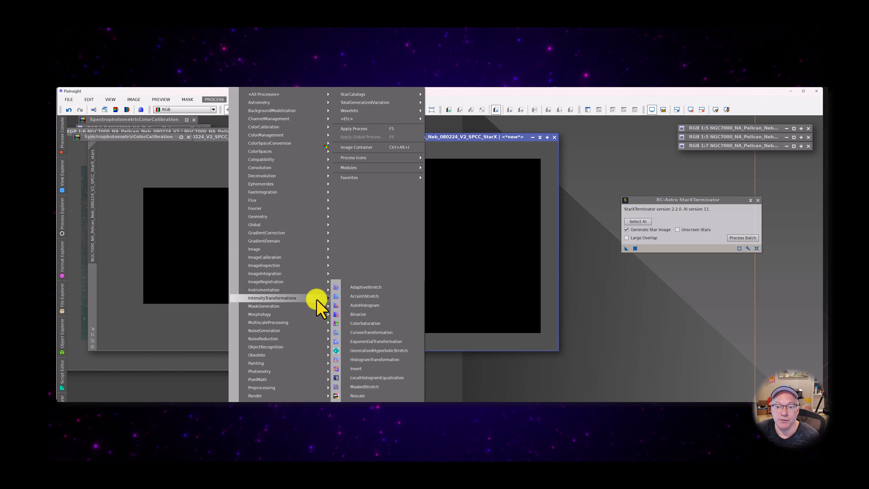
click(386, 353)
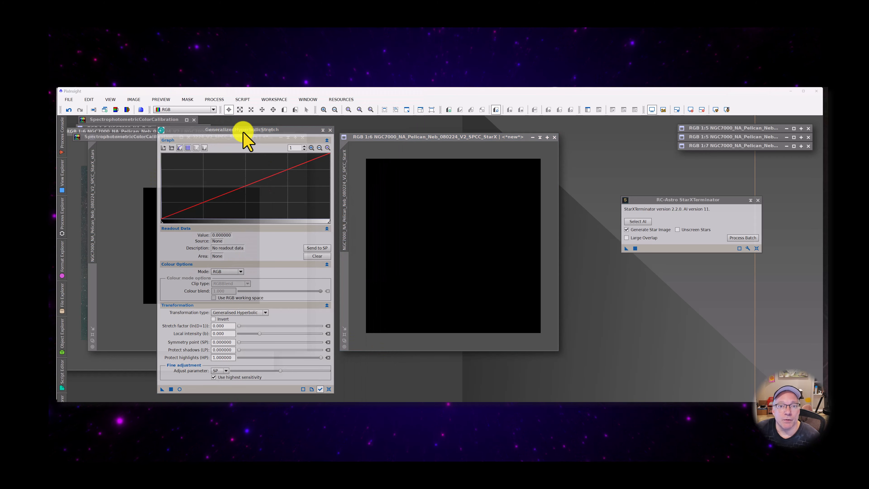
mouse_move(243, 130)
mouse_down()
mouse_move(351, 147)
mouse_move(495, 132)
mouse_move(253, 136)
mouse_up()
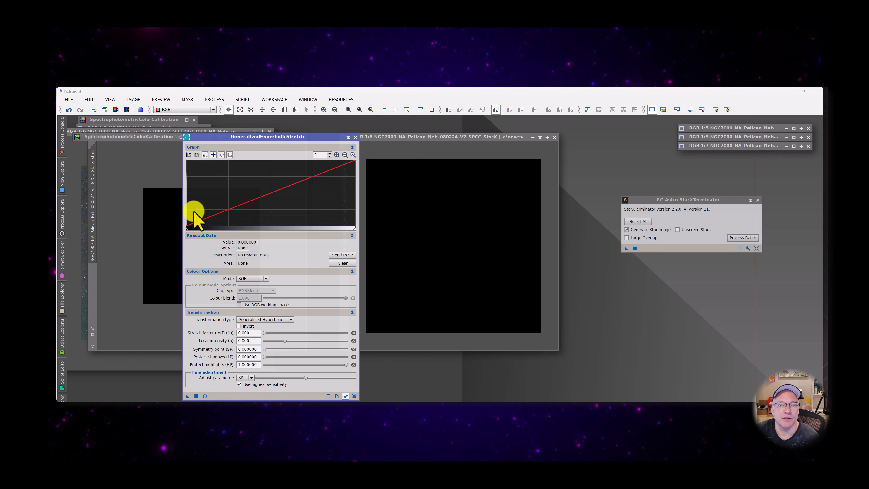
Enlarge the histogram to 250 and send the level 0.001963, at the foot of the peak's bright side, to the symmetry point
click(337, 154)
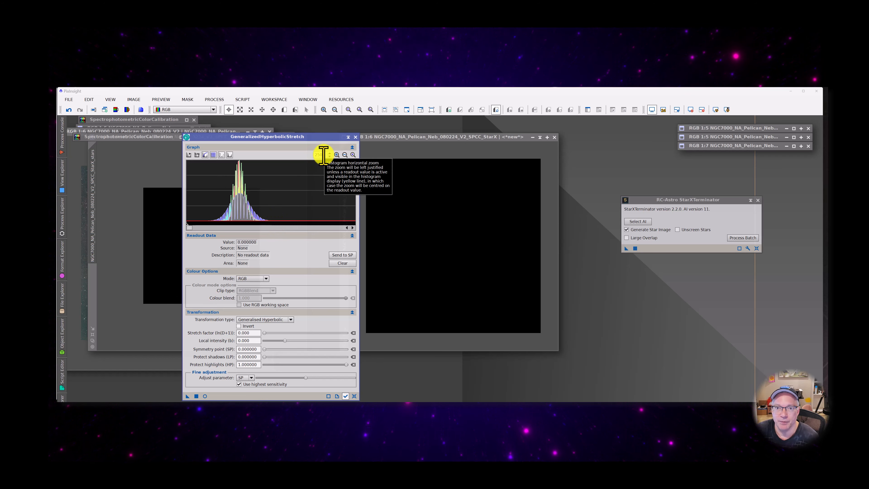
click(269, 222)
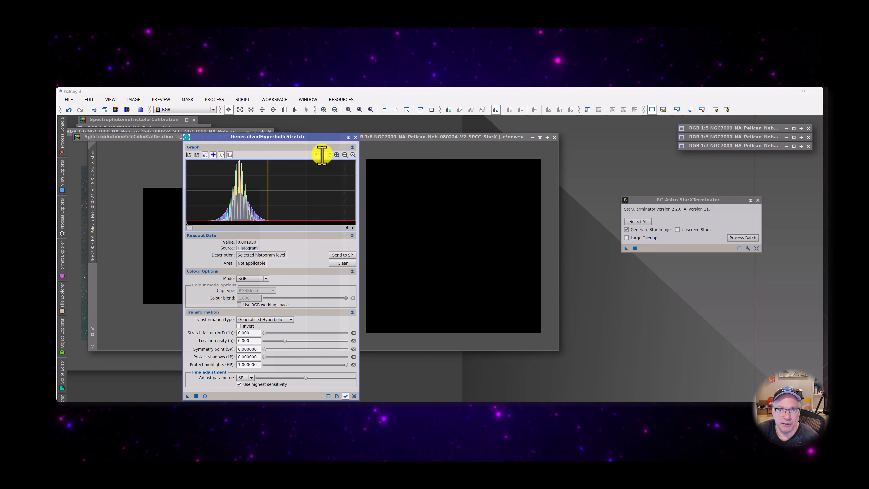
drag(325, 155, 304, 157)
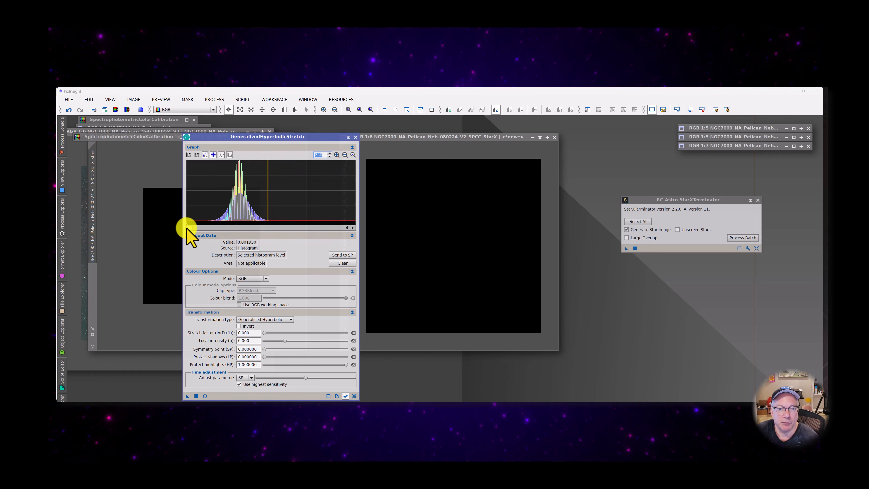
mouse_move(188, 227)
mouse_down()
mouse_move(231, 228)
mouse_move(186, 228)
mouse_up()
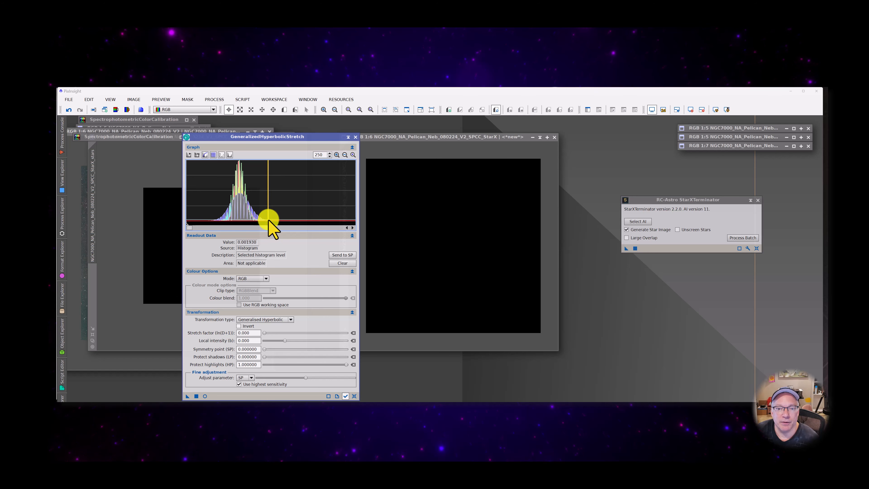
drag(268, 222, 269, 223)
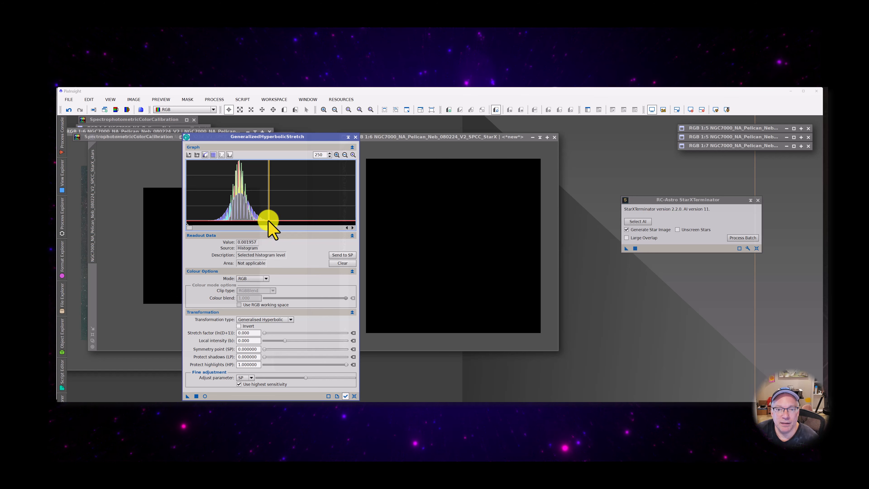
click(269, 221)
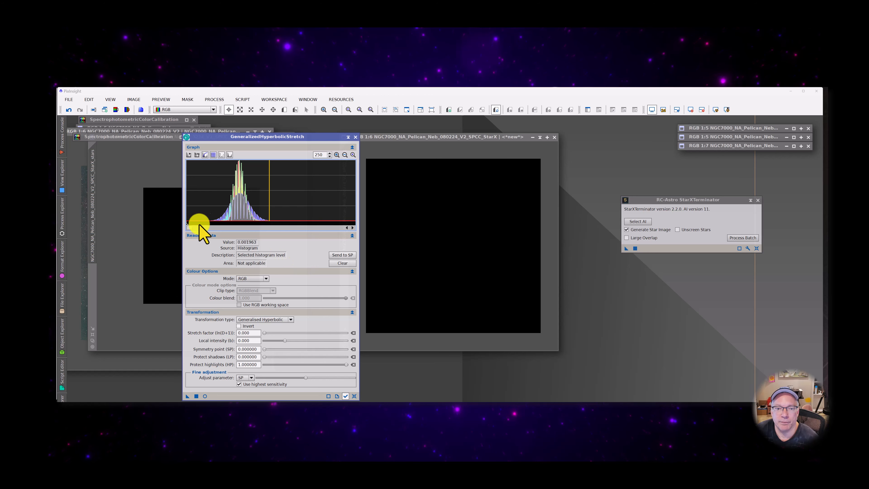
click(342, 255)
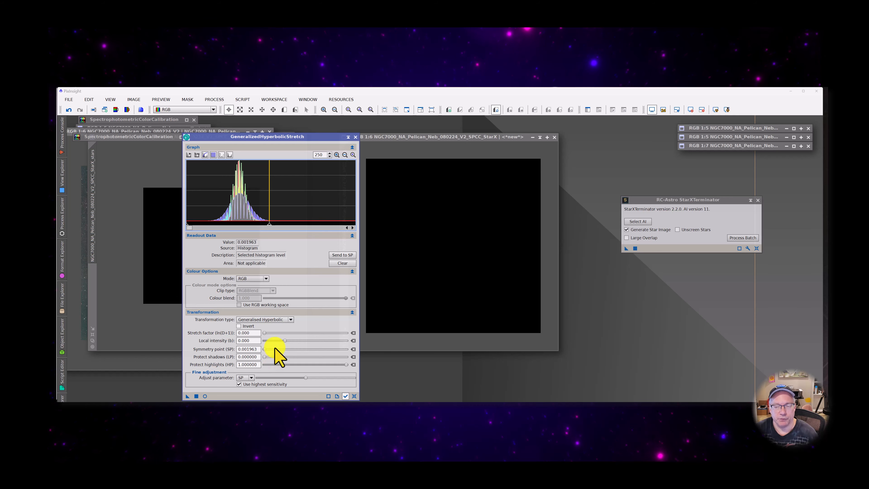
Start the real-time preview beside the stretch dialog and raise the stretch factor to 6.530
mouse_move(275, 347)
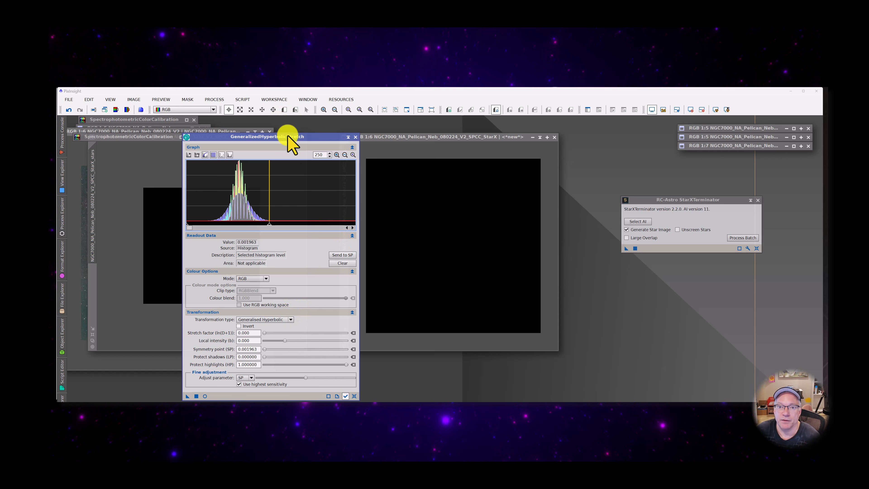
click(205, 396)
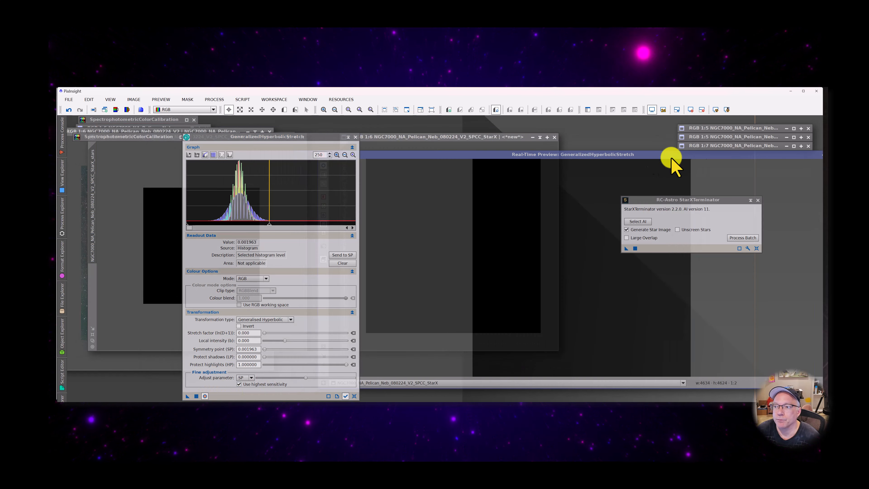
drag(671, 158, 579, 132)
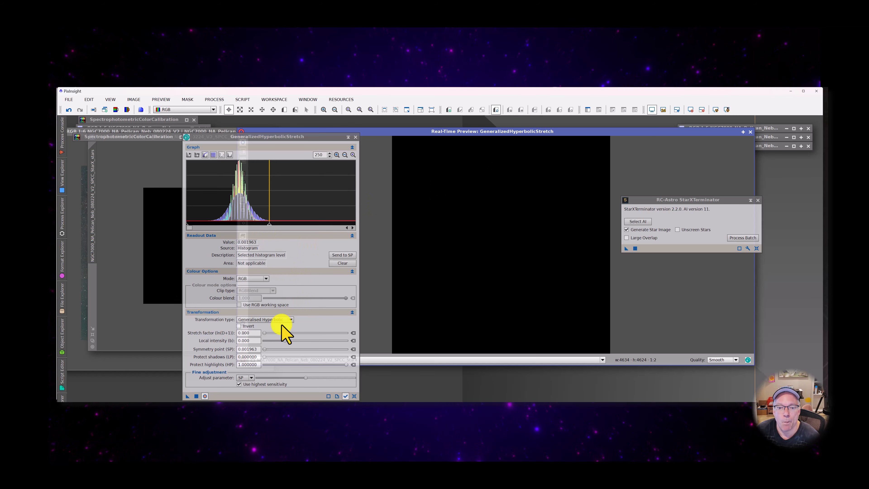
drag(266, 334, 286, 333)
mouse_move(286, 333)
mouse_down()
mouse_move(301, 333)
mouse_move(284, 332)
mouse_move(300, 332)
mouse_move(292, 332)
mouse_up()
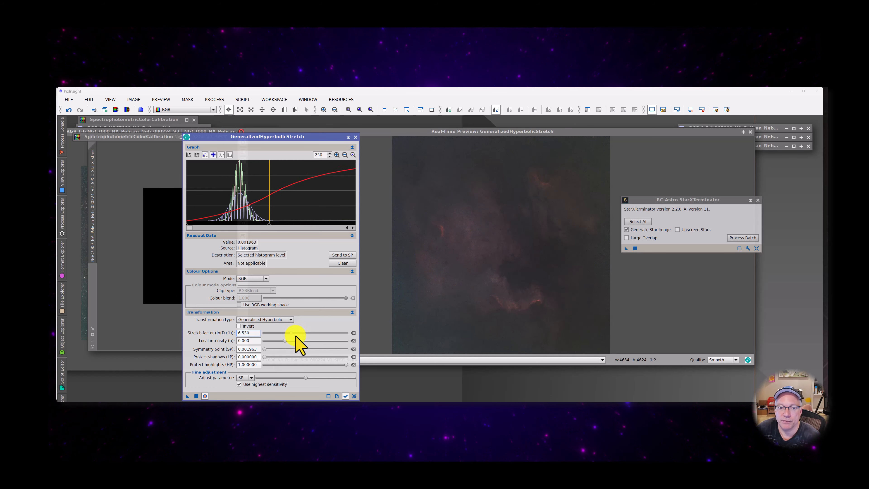
With the histogram at full range, set the stretch factor to 6.090 and the symmetry point to 0
click(345, 154)
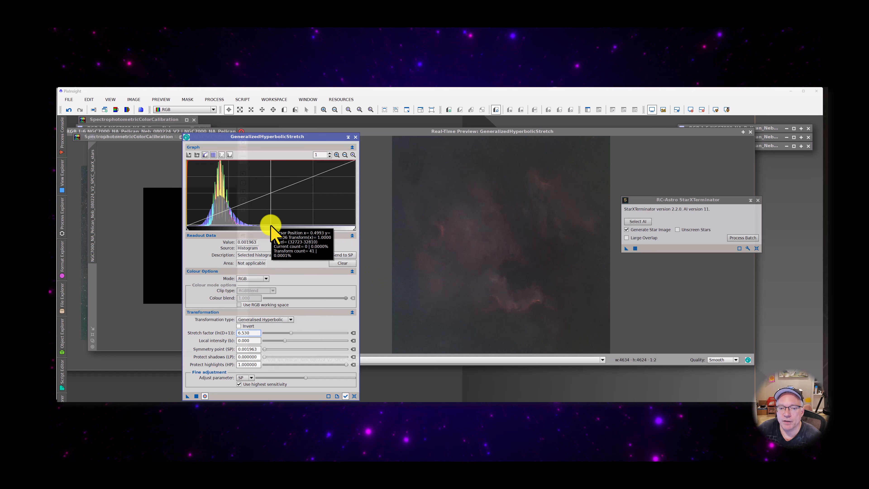
drag(292, 333, 271, 328)
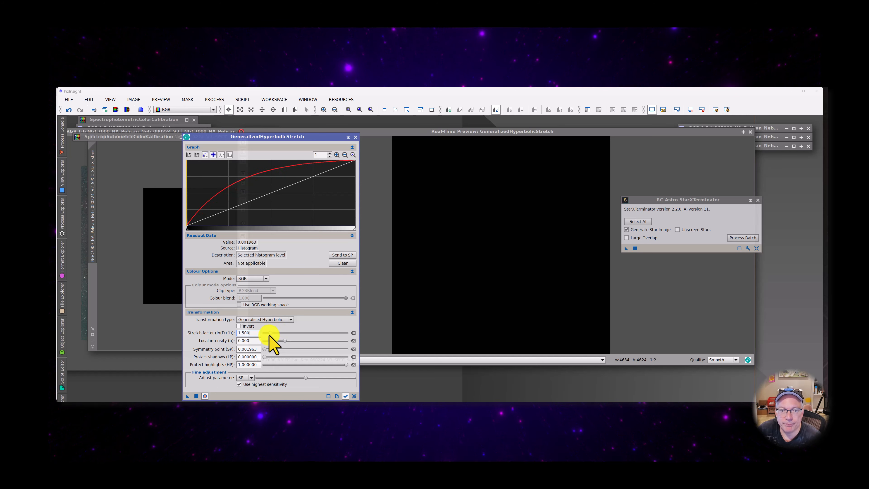
drag(269, 334, 288, 333)
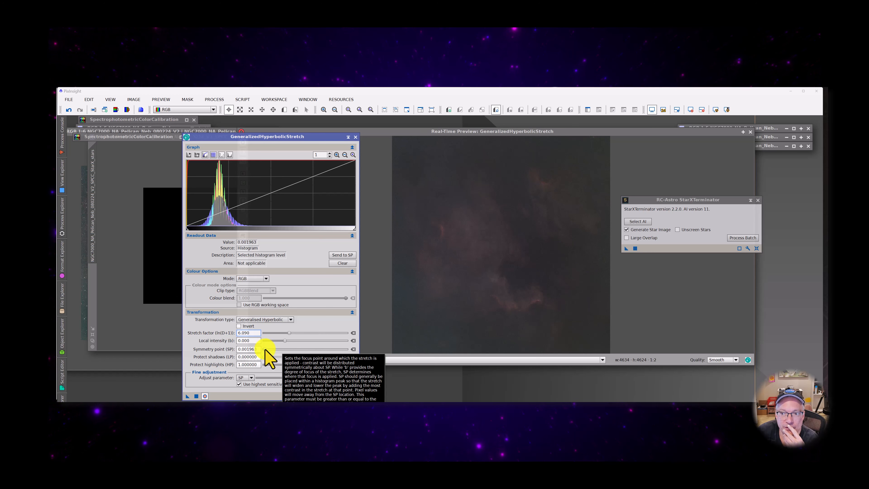
mouse_move(265, 349)
mouse_down()
mouse_move(274, 349)
mouse_move(265, 349)
mouse_up()
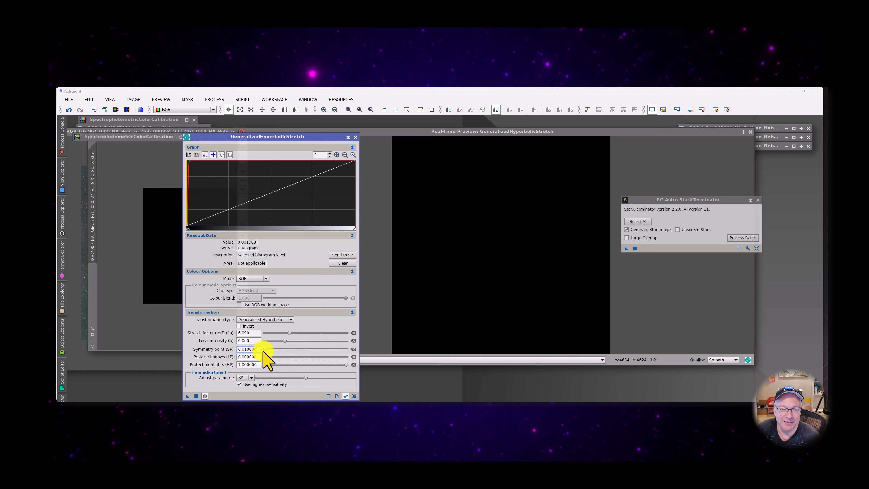
mouse_move(266, 350)
mouse_down()
mouse_move(282, 350)
mouse_move(259, 349)
mouse_up()
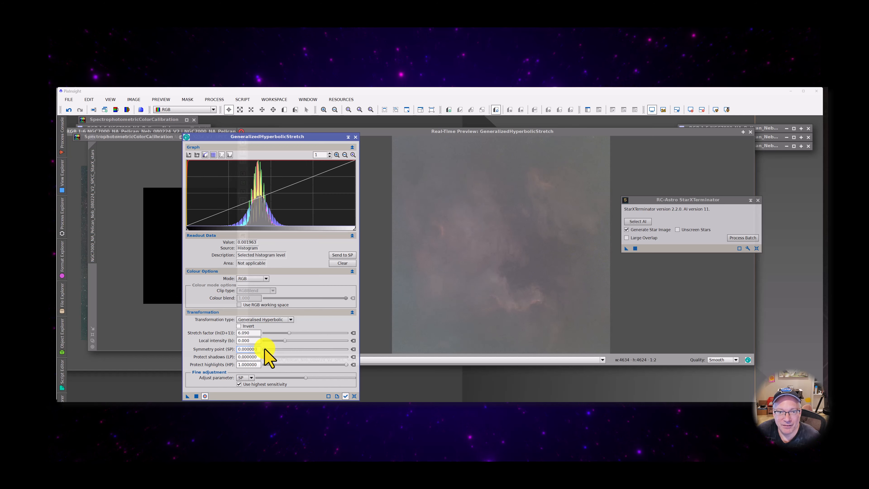
Try the histogram level 0.585007 as the symmetry point, and reset the stretch settings
click(286, 226)
click(341, 256)
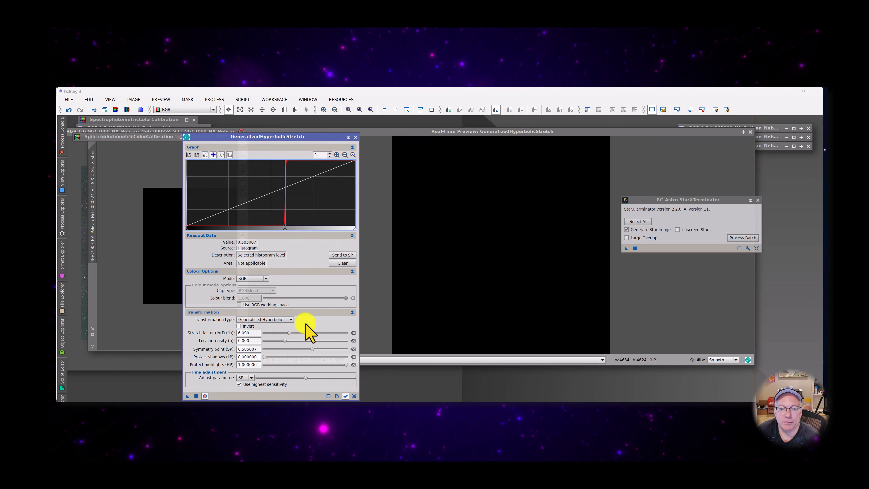
click(354, 396)
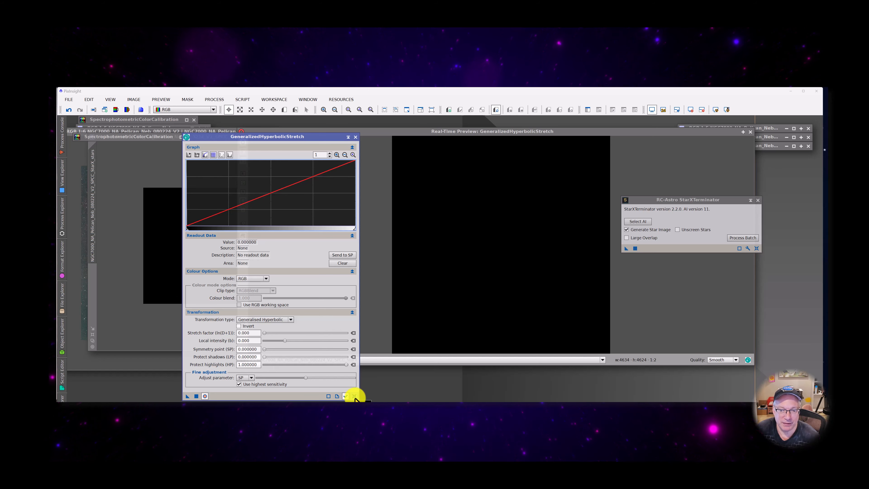
Enlarge the histogram to 250 and send the level 0.001936, just beyond the peak's bright side, to the symmetry point
click(336, 155)
click(268, 221)
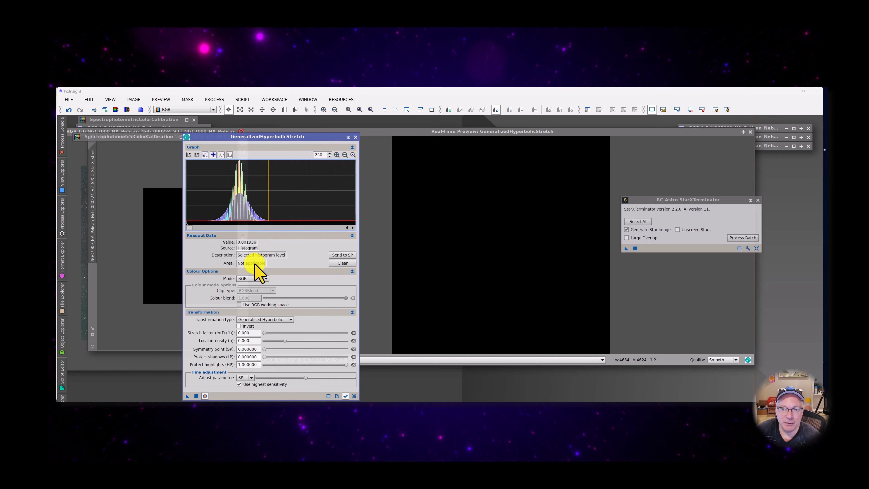
click(342, 255)
Raise the stretch factor to 6.750 and apply this first stretch to the starless image
click(265, 333)
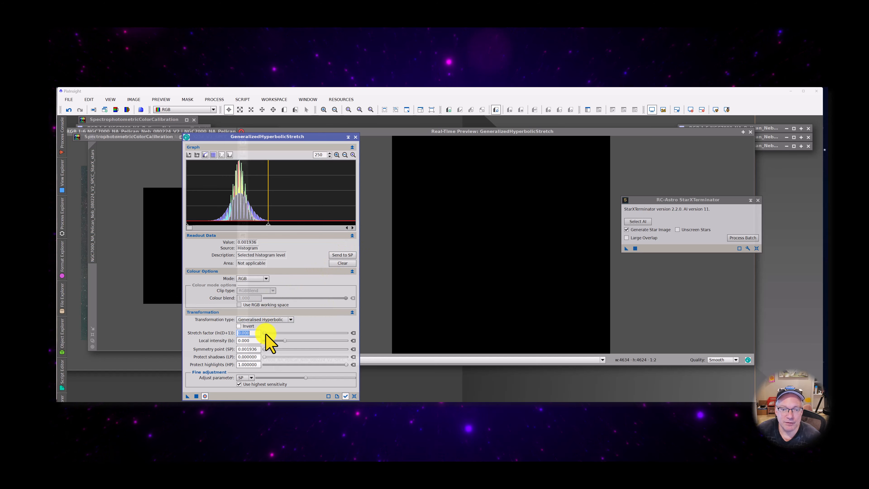
drag(266, 334, 281, 331)
mouse_move(191, 228)
mouse_down()
mouse_move(209, 226)
mouse_move(174, 227)
mouse_up()
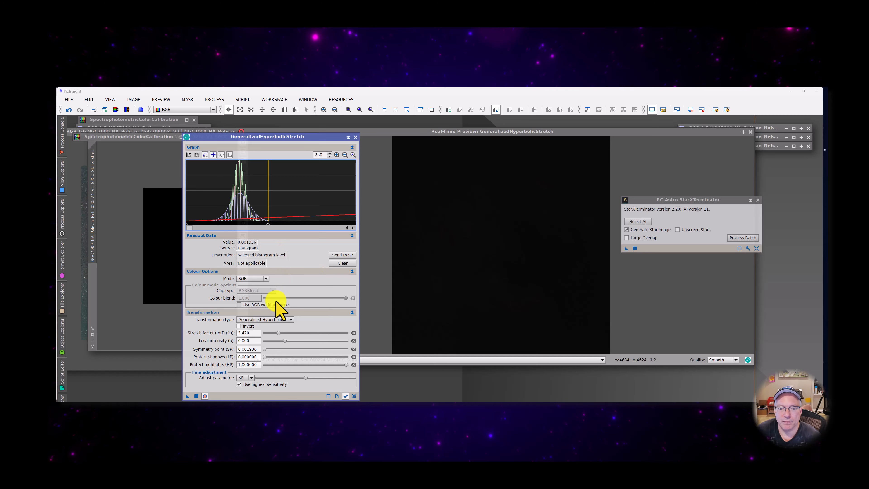
mouse_move(278, 332)
mouse_down()
mouse_move(300, 331)
mouse_move(292, 332)
mouse_up()
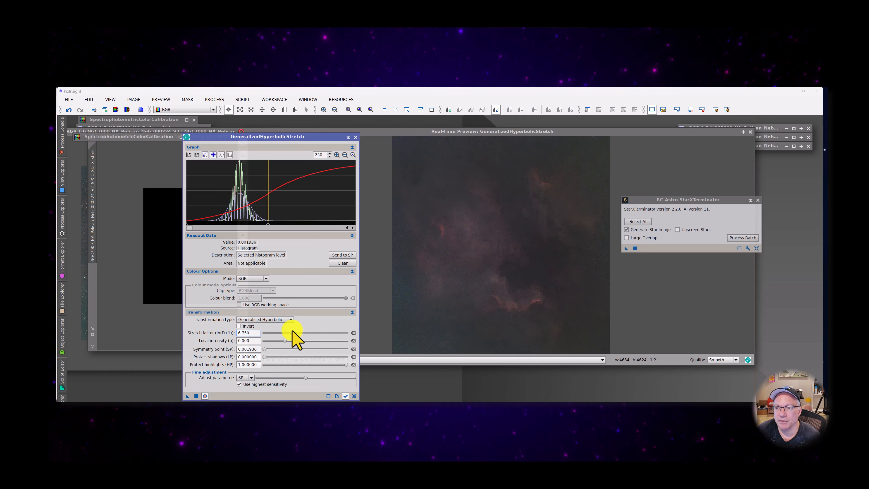
click(197, 396)
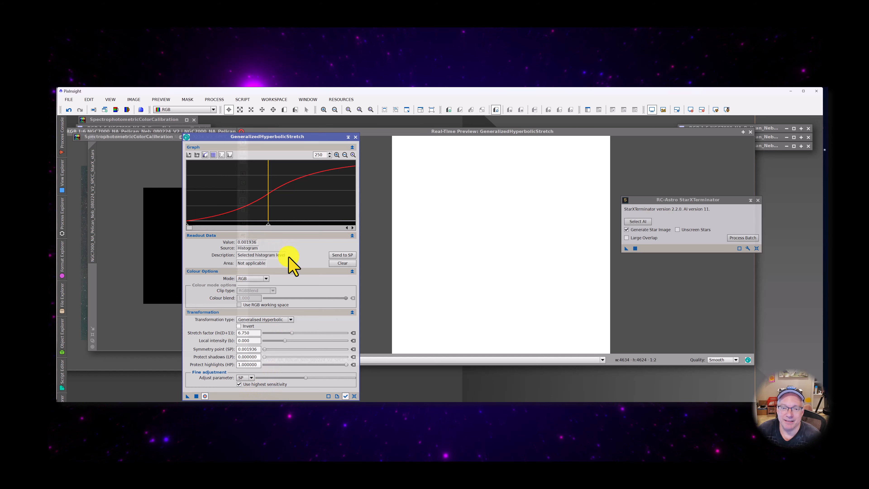
Reset the stretch settings, show the full histogram range and send a sample from the bright nebula ridge, 0.258386, to the symmetry point
click(355, 396)
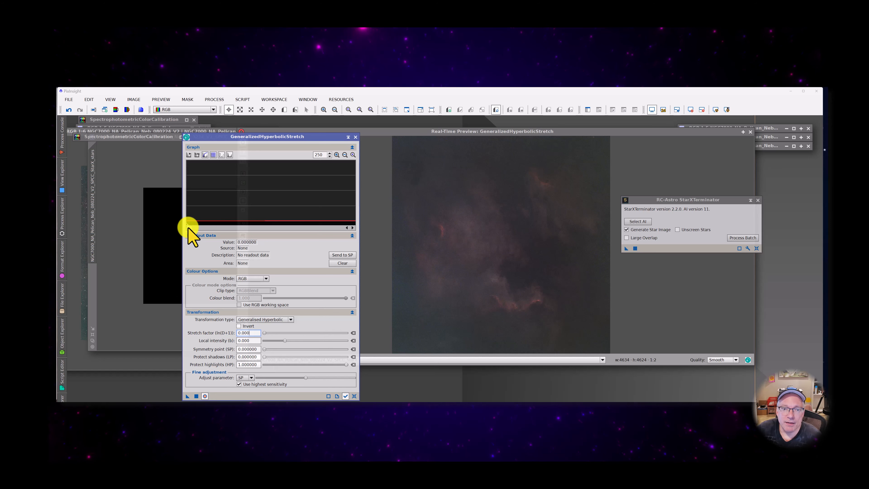
click(345, 155)
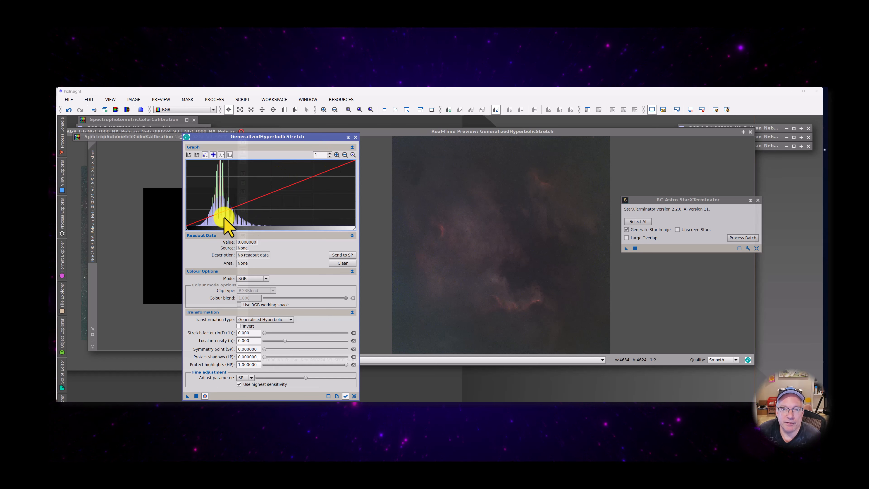
click(505, 299)
drag(505, 299, 505, 295)
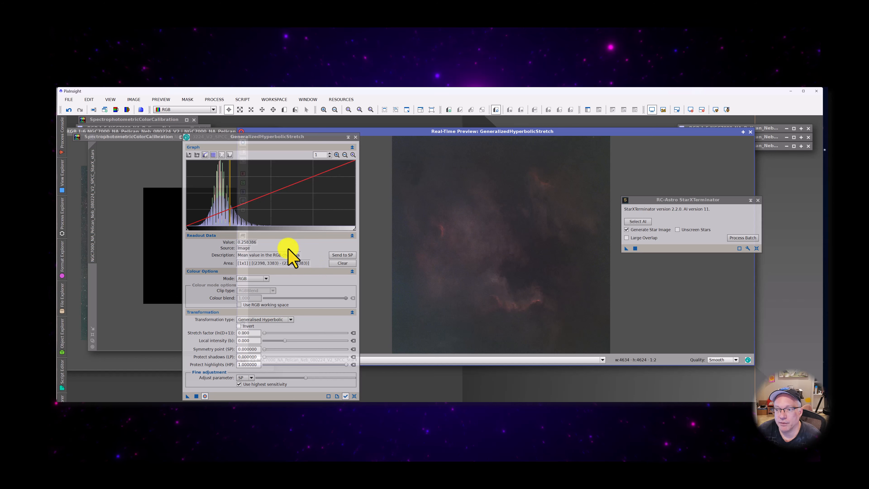
click(343, 256)
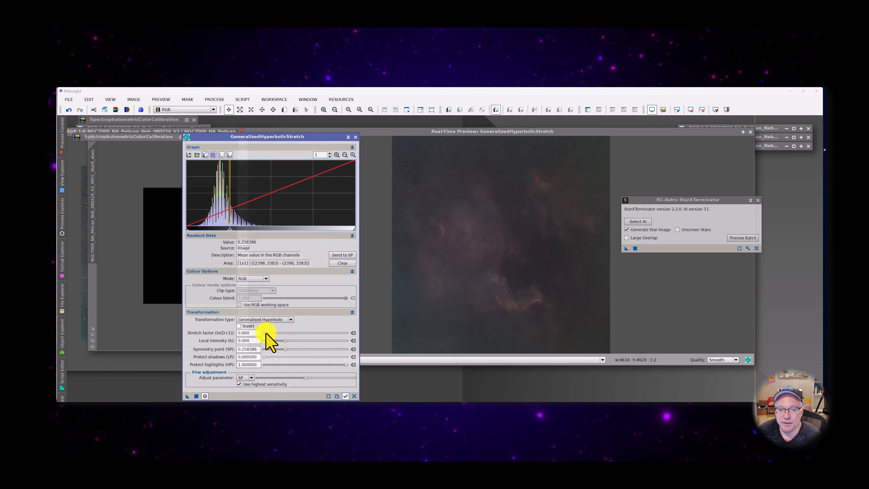
Set the stretch factor to 0.440 and apply the stretch to the starless image twice
drag(266, 332, 278, 332)
mouse_move(283, 333)
mouse_down()
mouse_move(330, 333)
mouse_move(285, 338)
mouse_move(293, 342)
mouse_move(266, 335)
mouse_up()
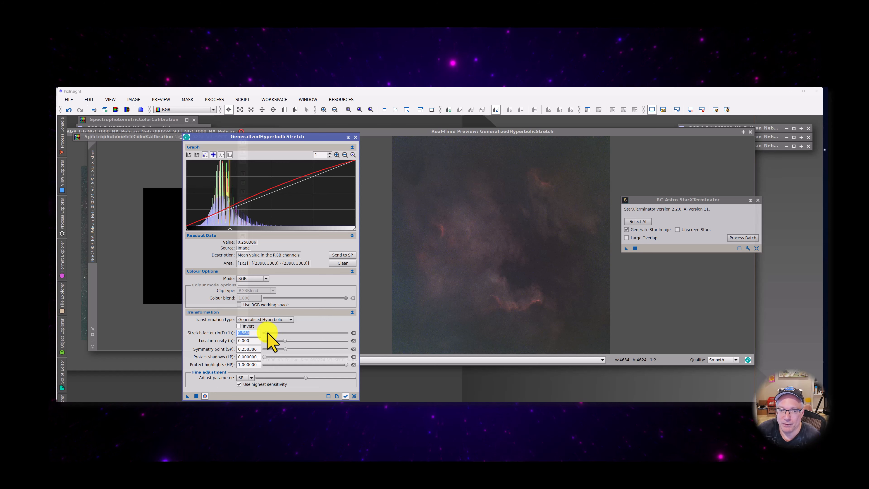
mouse_move(267, 333)
mouse_down()
mouse_move(277, 334)
mouse_move(266, 332)
mouse_up()
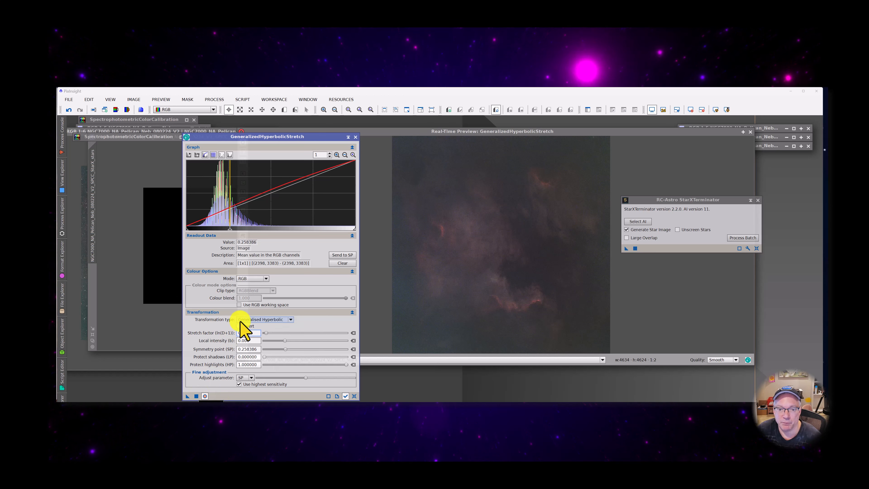
click(196, 397)
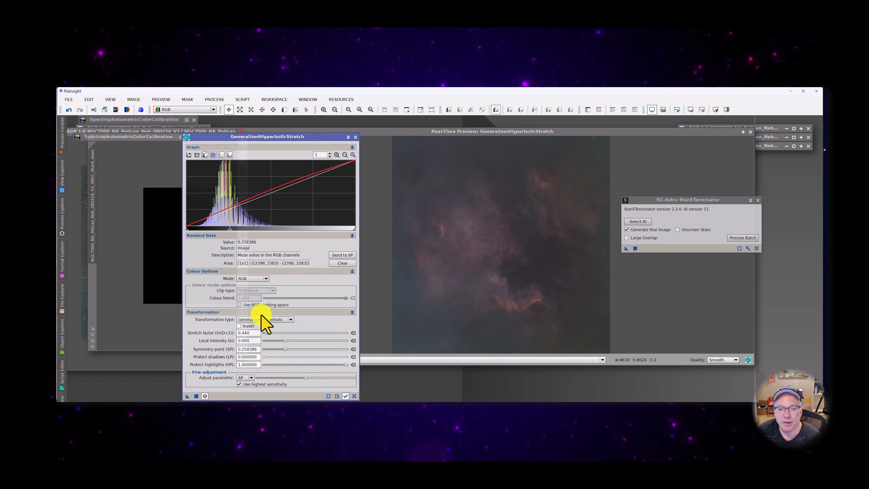
click(196, 397)
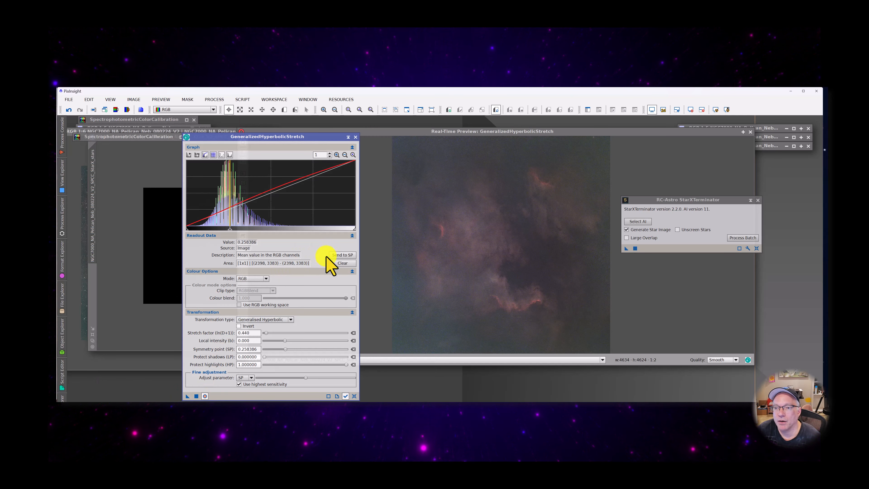
Reset the stretch settings, sample the nebula, and send the histogram level 0.275770 to the symmetry point
click(355, 396)
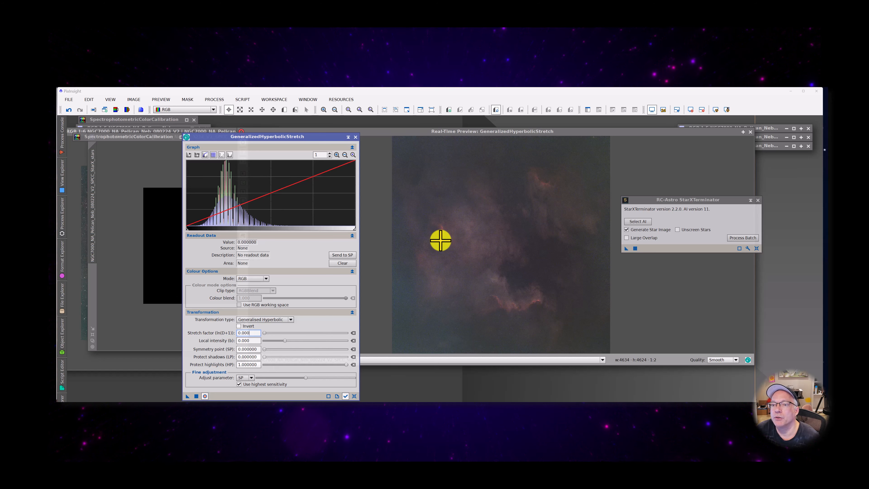
click(424, 257)
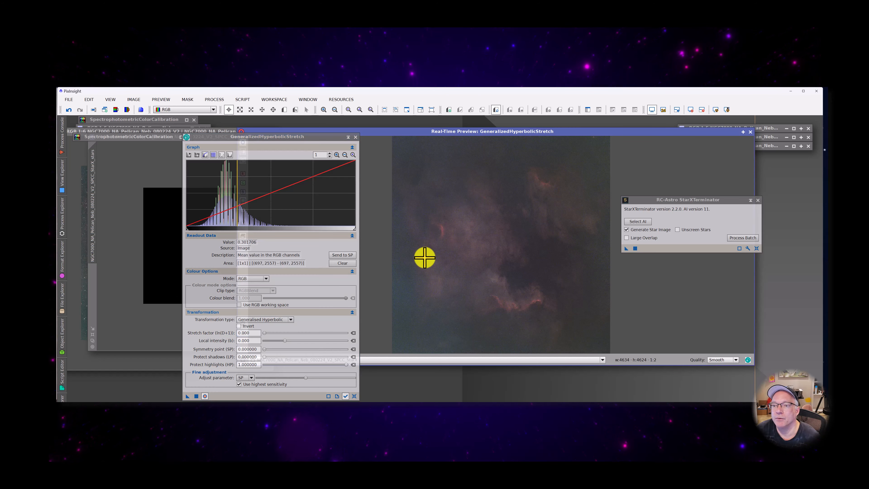
drag(423, 257, 420, 257)
click(232, 213)
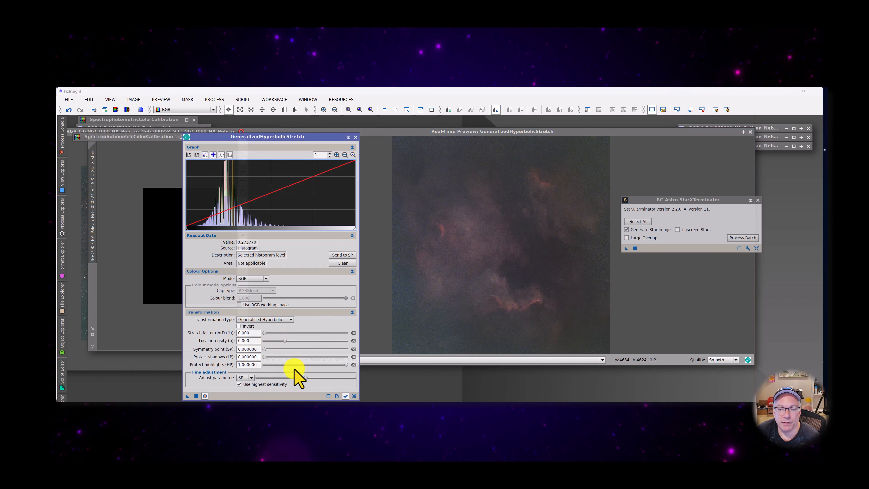
click(351, 257)
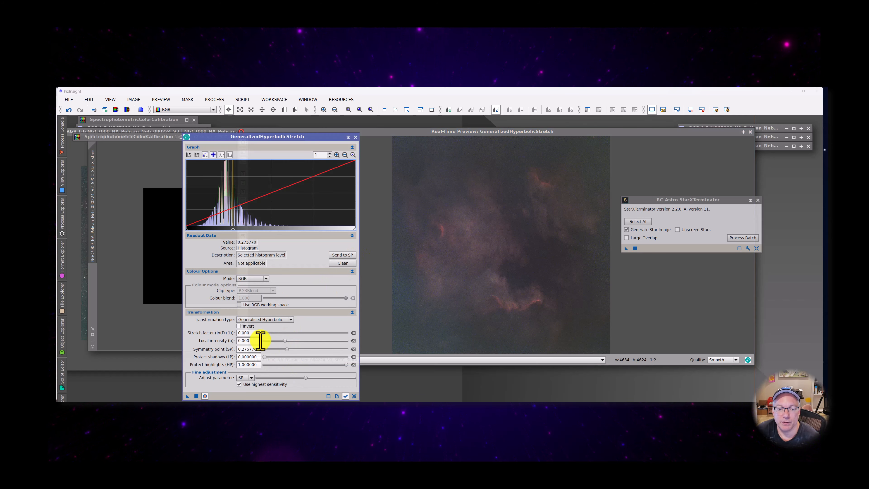
Try stronger stretch factors in the preview and settle on a stretch factor of 0.720
drag(265, 332, 275, 333)
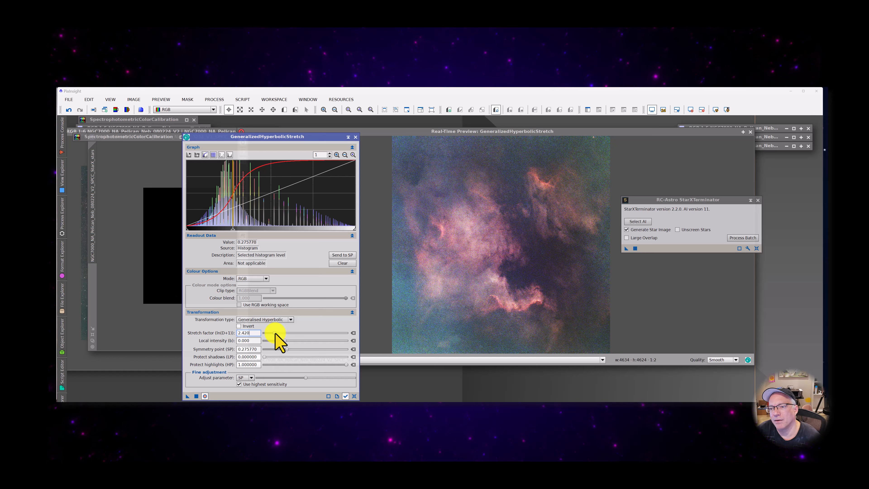
drag(275, 333, 273, 333)
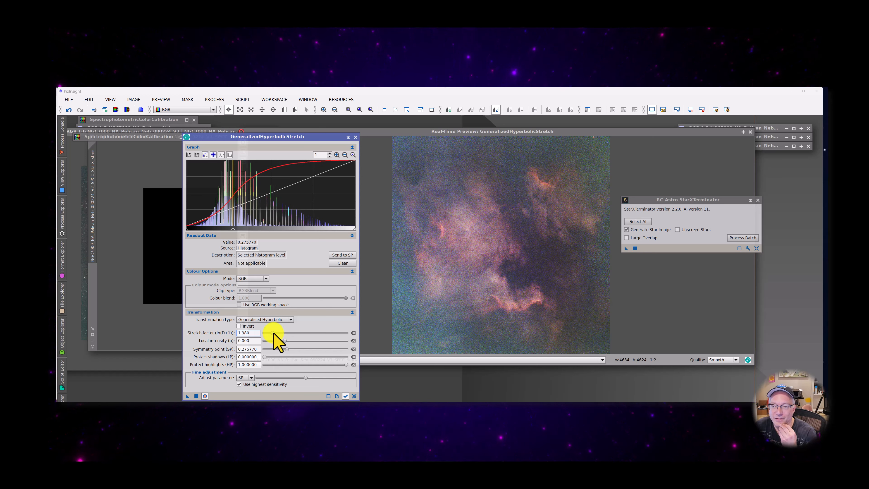
drag(272, 332, 271, 332)
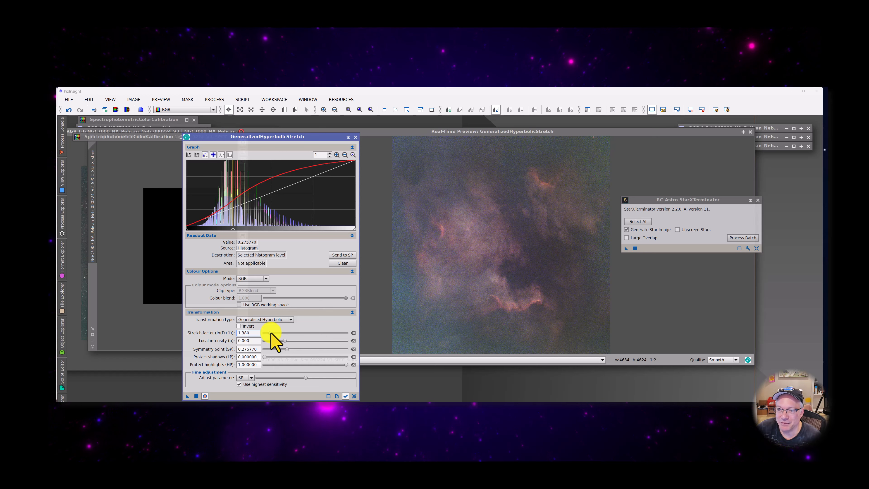
scroll(270, 333, down, 4)
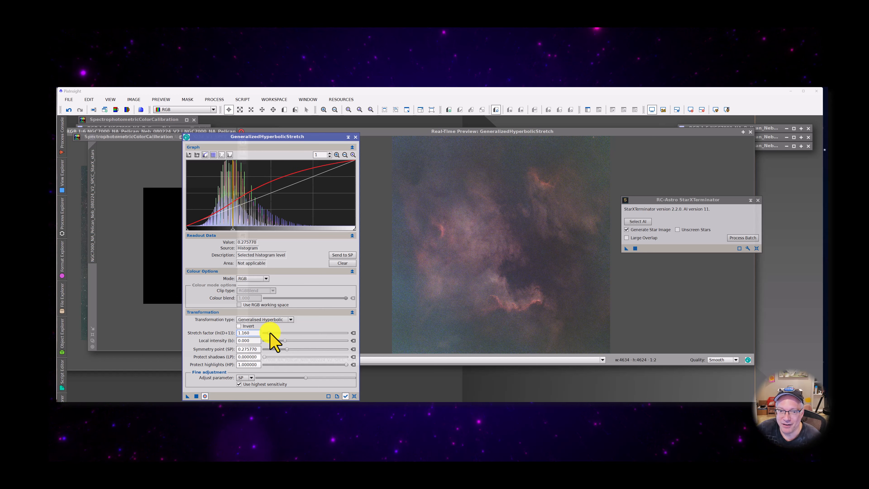
scroll(270, 334, down, 3)
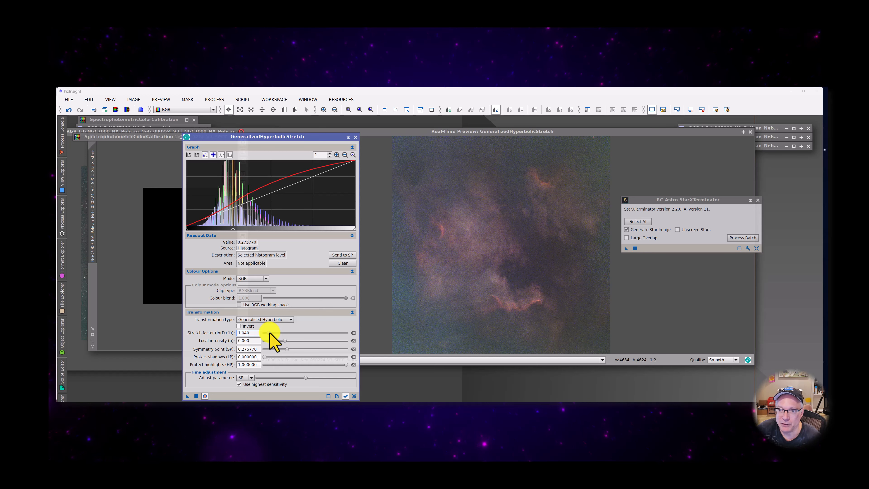
scroll(270, 334, down, 5)
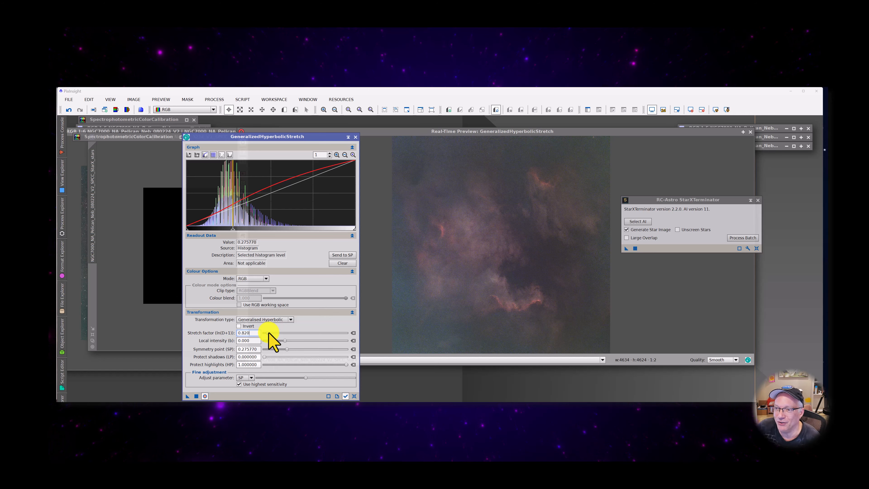
scroll(270, 334, down, 6)
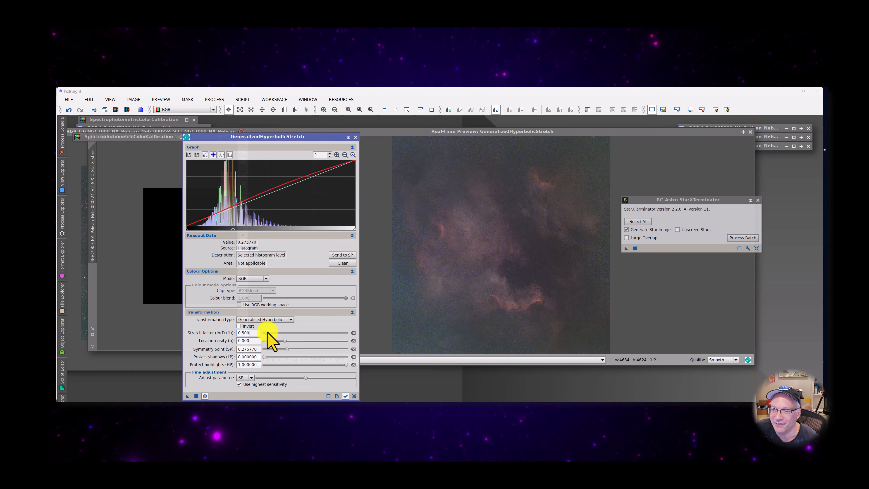
scroll(270, 334, up, 4)
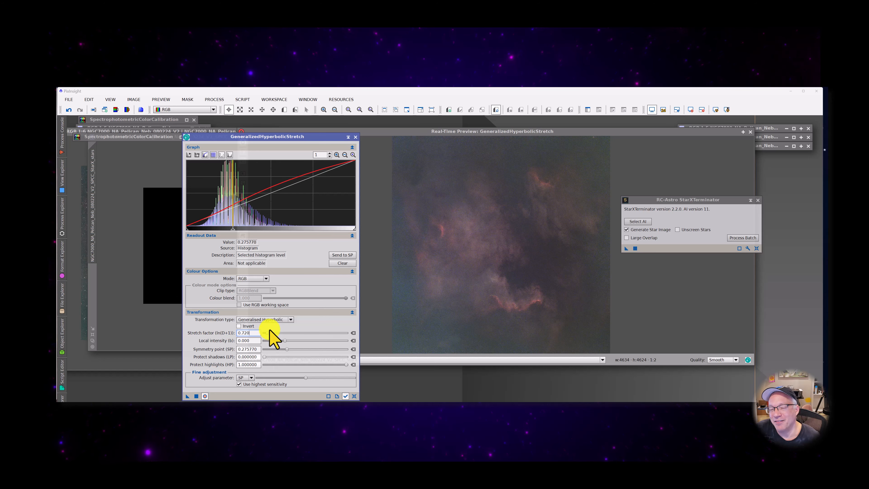
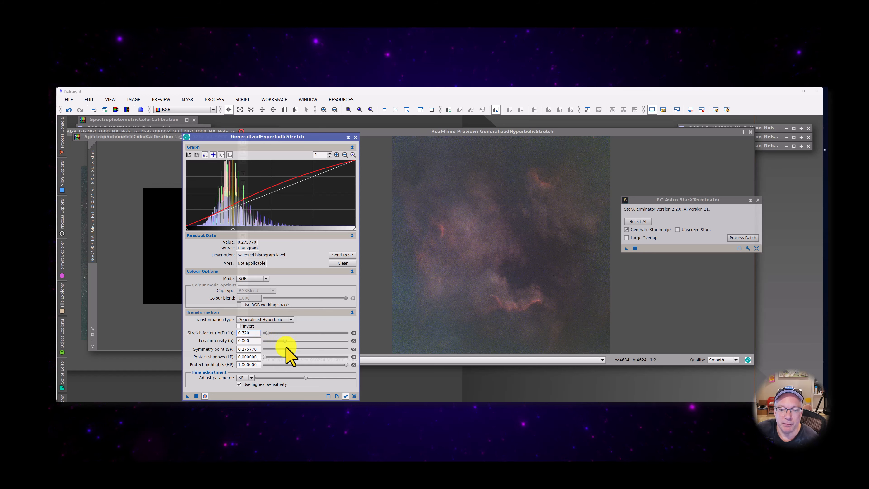
Set the symmetry point to 0.360000 and apply the stretch to the starless image
mouse_move(286, 348)
mouse_down()
mouse_move(278, 350)
mouse_move(306, 350)
mouse_move(292, 346)
mouse_up()
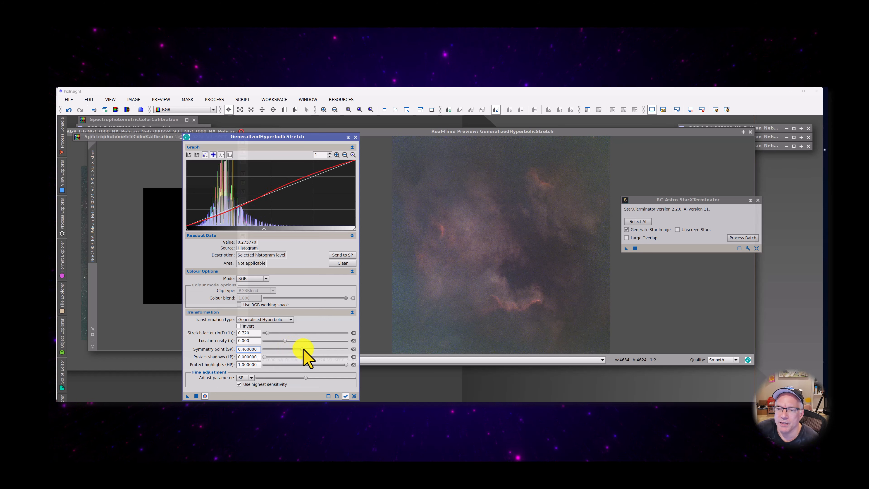
mouse_move(303, 349)
mouse_down()
mouse_move(313, 350)
mouse_move(293, 349)
mouse_up()
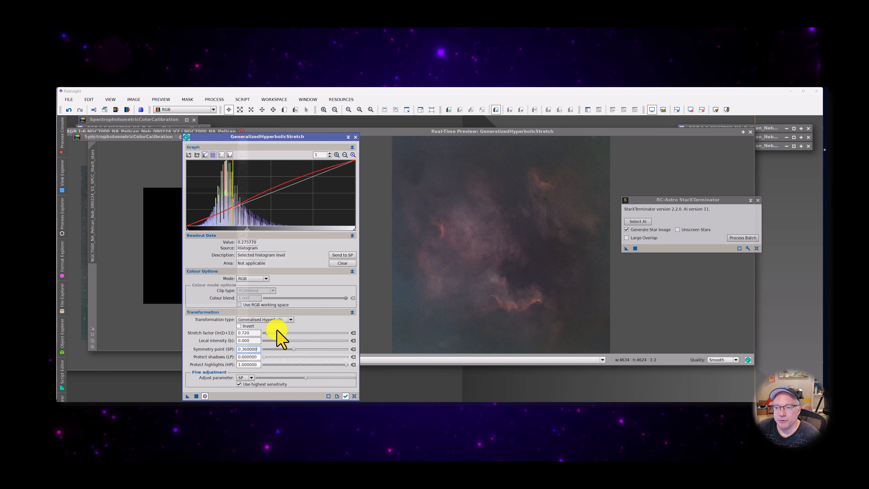
click(197, 397)
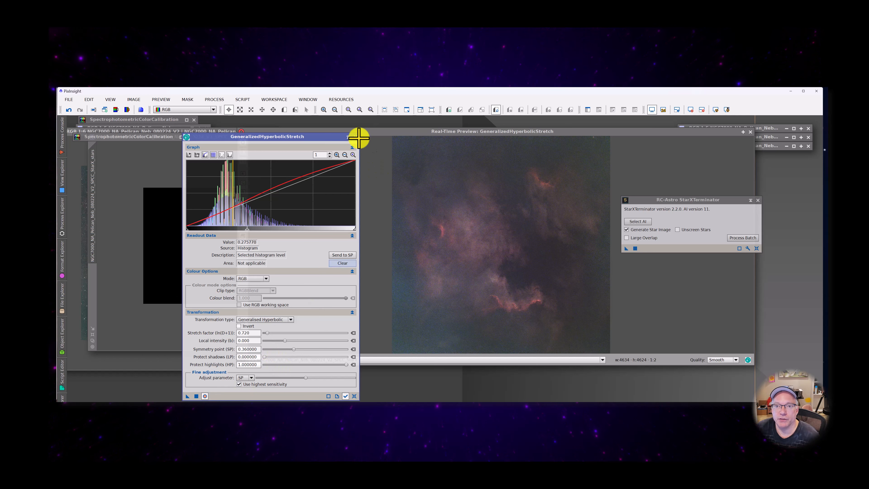
Turn off the stretch's real-time preview and collapse the GeneralizedHyperbolicStretch and StarXTerminator dialogs, moving the stretch dialog clear of the image
click(205, 396)
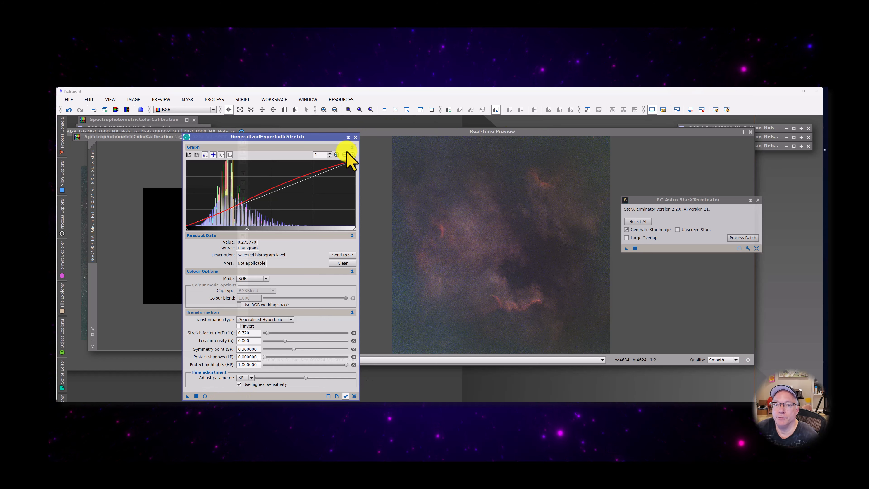
click(347, 136)
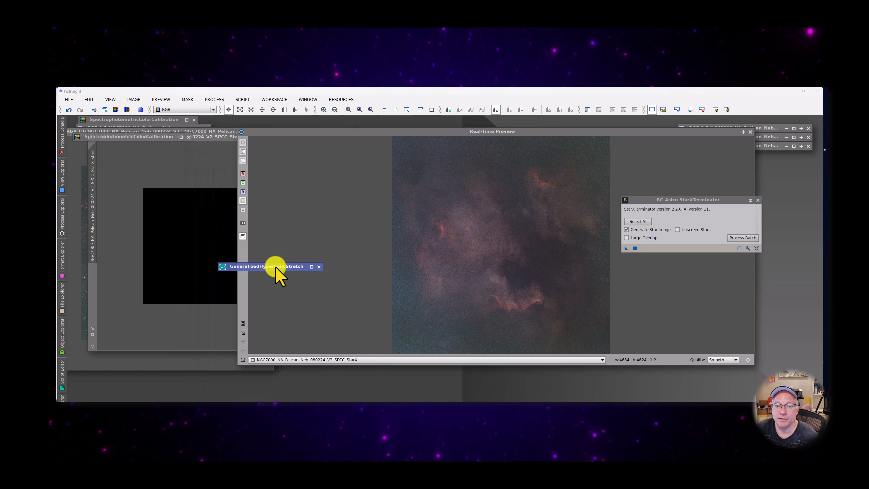
drag(286, 257, 123, 144)
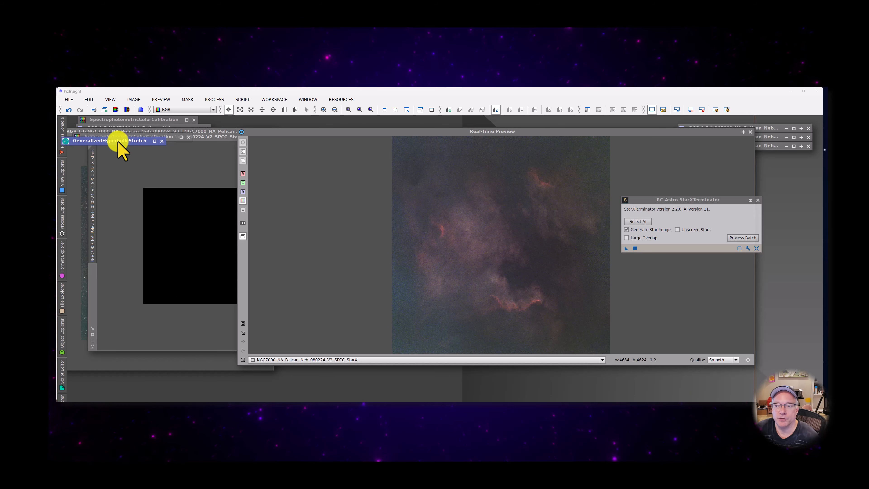
click(751, 200)
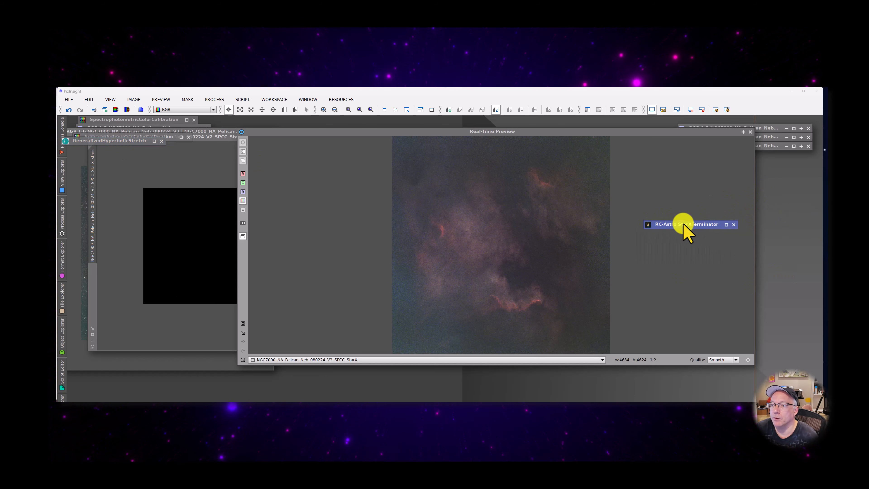
Make room in the workspace and open CurvesTransformation beside the image with its real-time preview on
drag(683, 223, 102, 147)
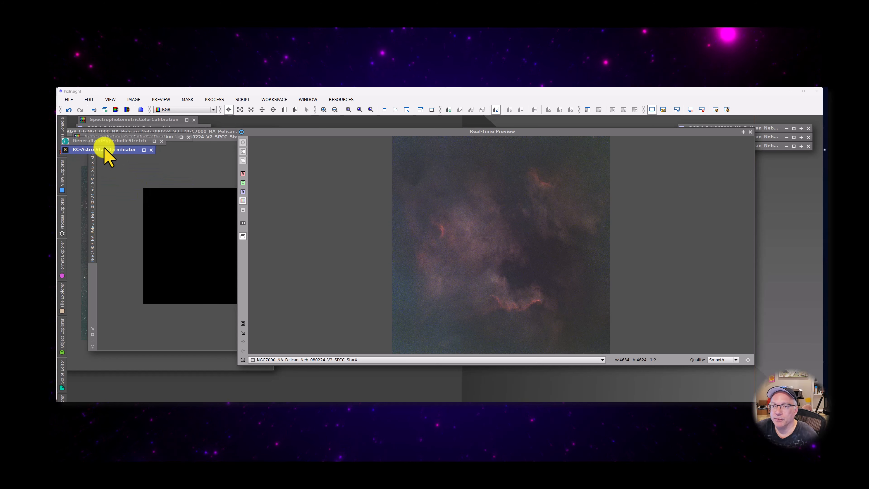
drag(349, 132, 395, 146)
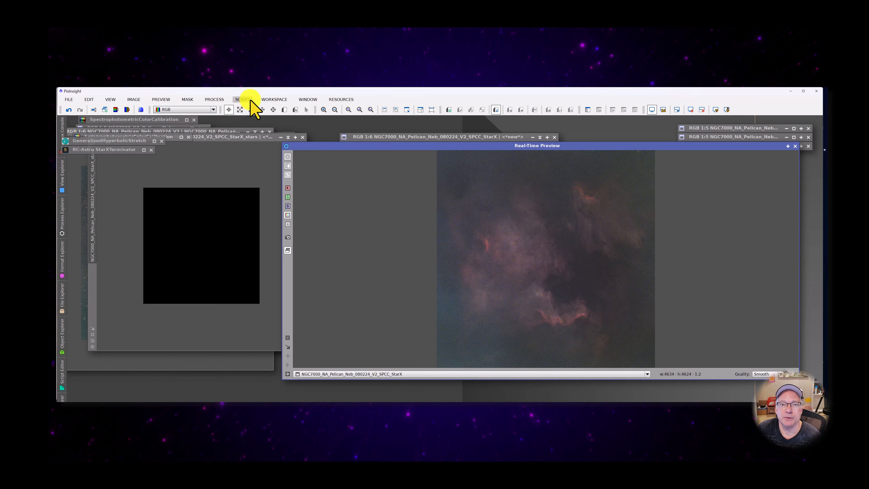
click(216, 100)
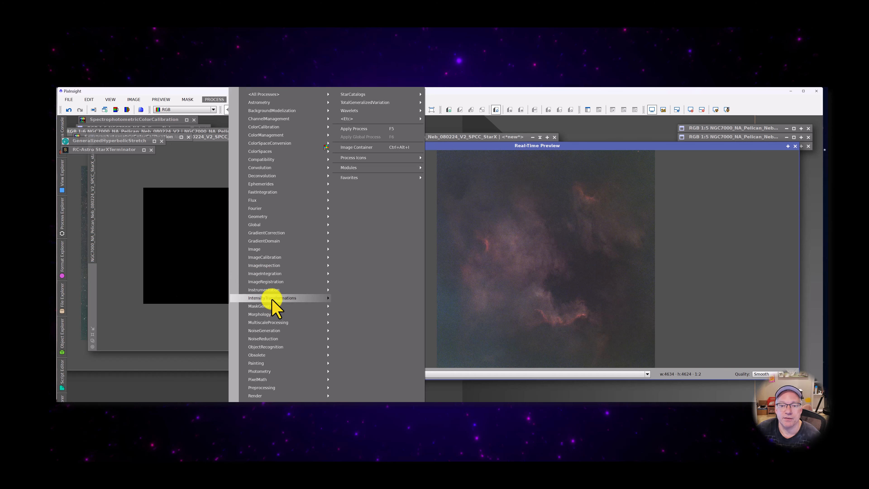
mouse_move(287, 298)
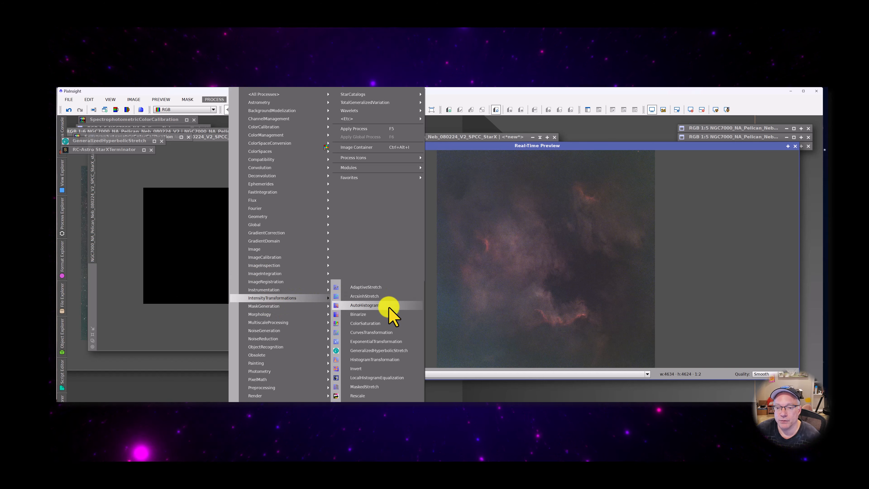
click(371, 333)
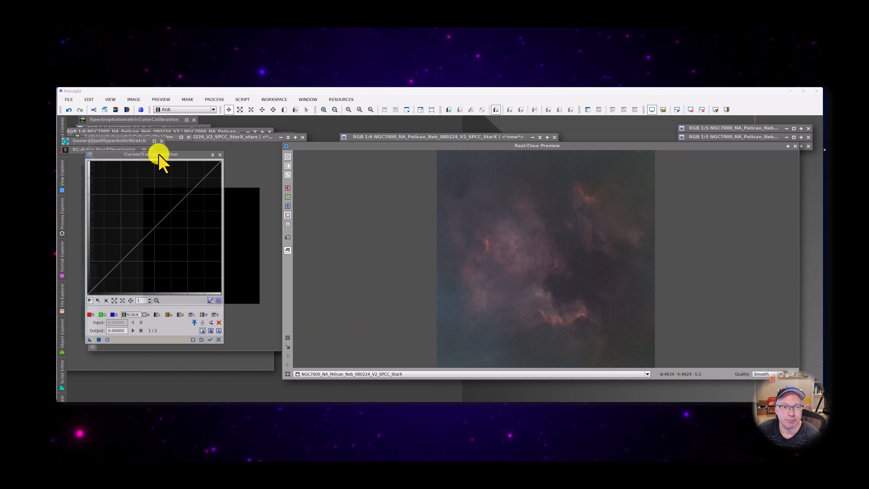
drag(158, 154, 170, 169)
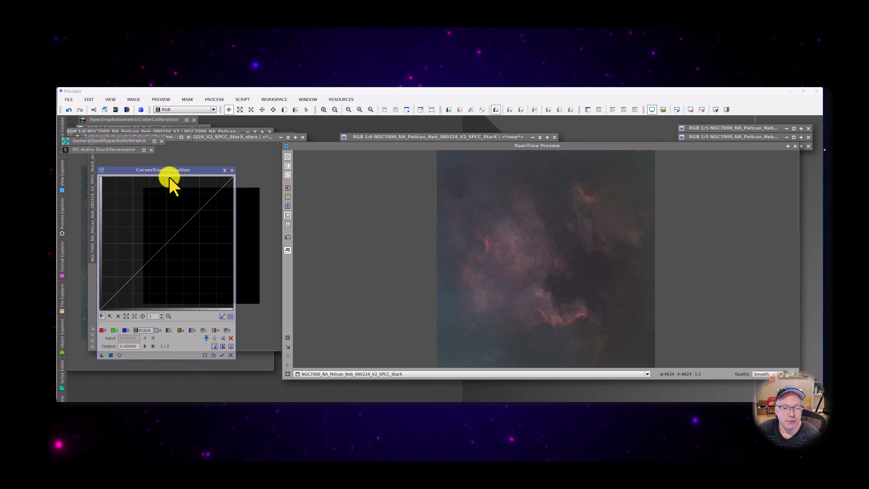
click(120, 355)
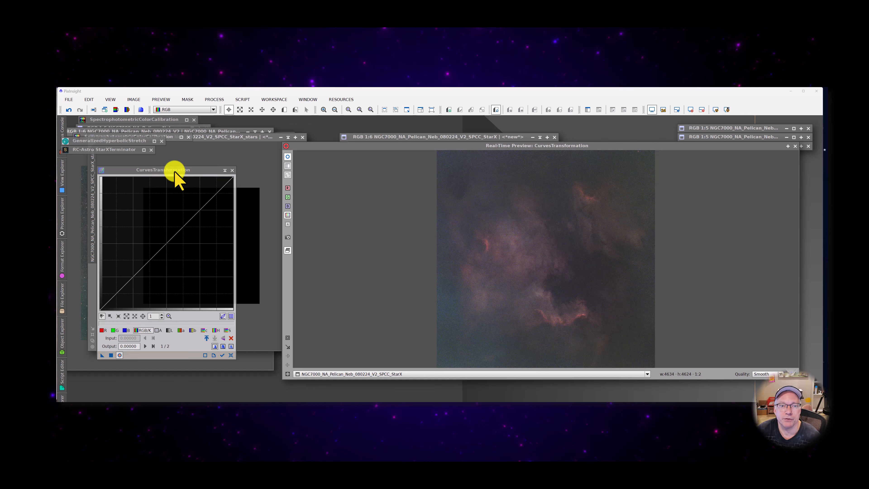
drag(175, 171, 184, 170)
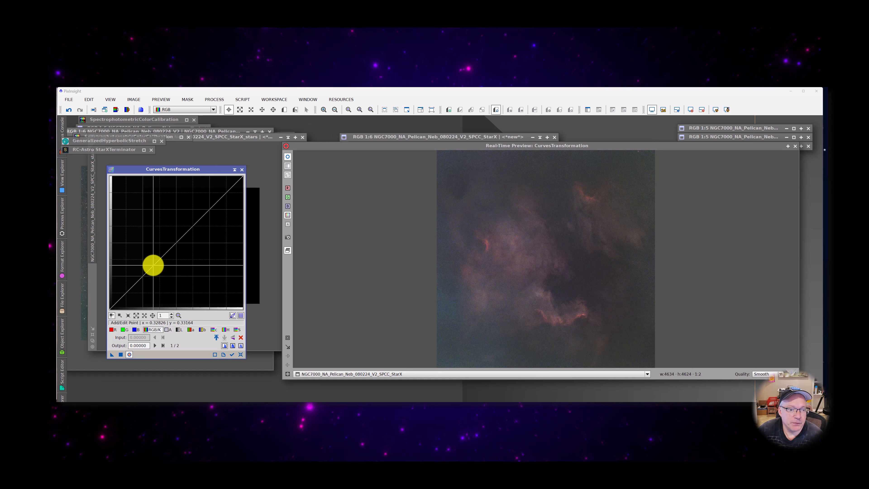
Apply an RGB/K S-curve through about 0.313/0.234 and 0.712/0.772 to the starless image, and reset the curve
mouse_move(153, 265)
mouse_down()
mouse_move(159, 274)
mouse_move(145, 285)
mouse_move(145, 277)
mouse_up()
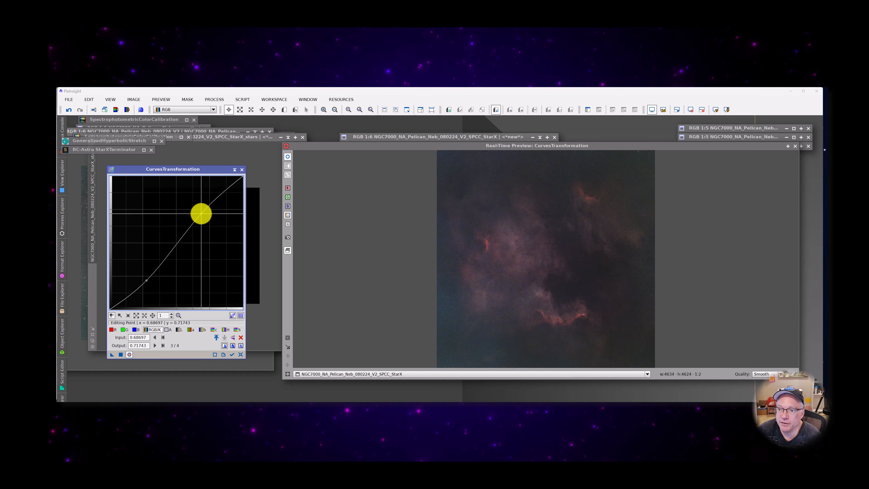
drag(200, 212, 200, 213)
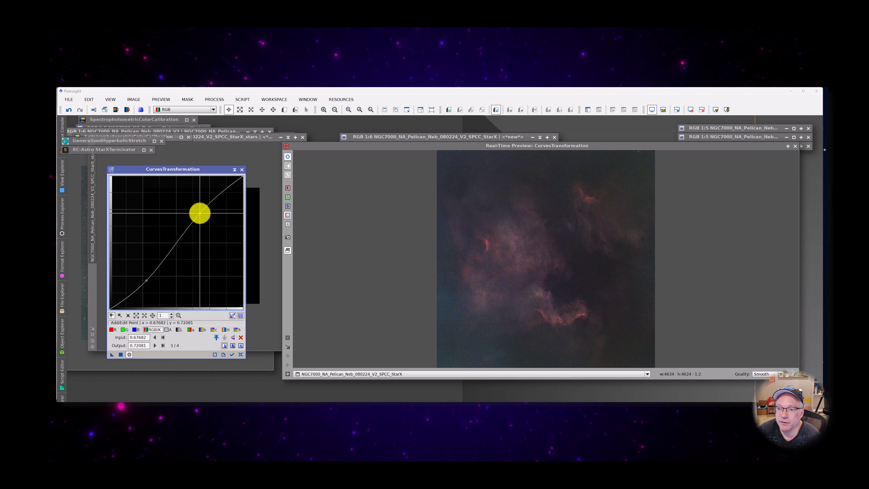
mouse_move(147, 281)
mouse_down()
mouse_move(159, 293)
mouse_move(151, 279)
mouse_up()
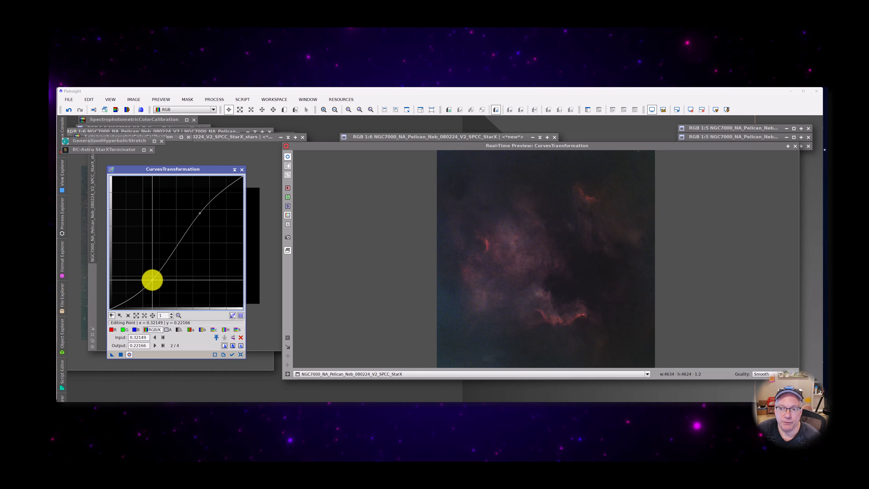
drag(151, 279, 152, 278)
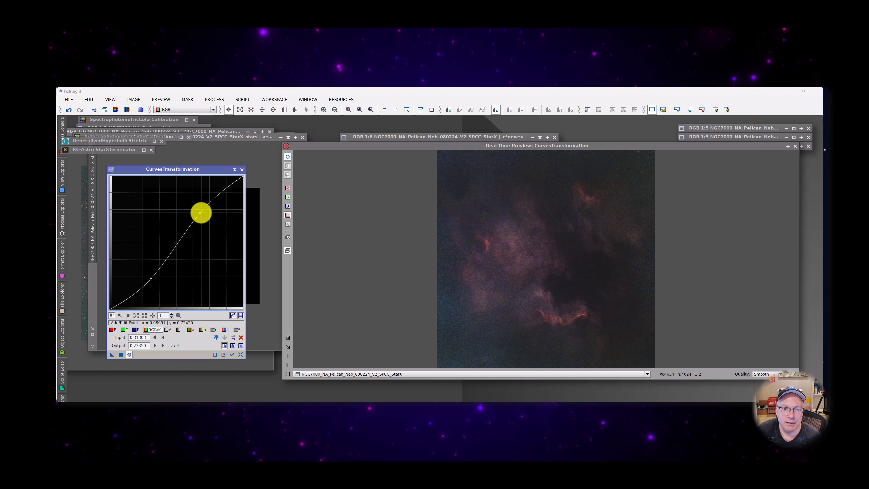
click(205, 208)
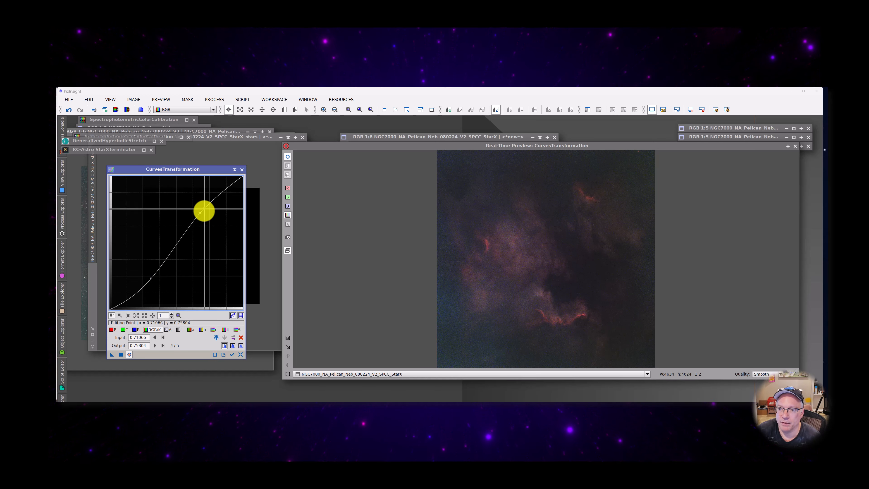
mouse_move(205, 208)
mouse_down()
mouse_move(202, 197)
mouse_move(204, 206)
mouse_up()
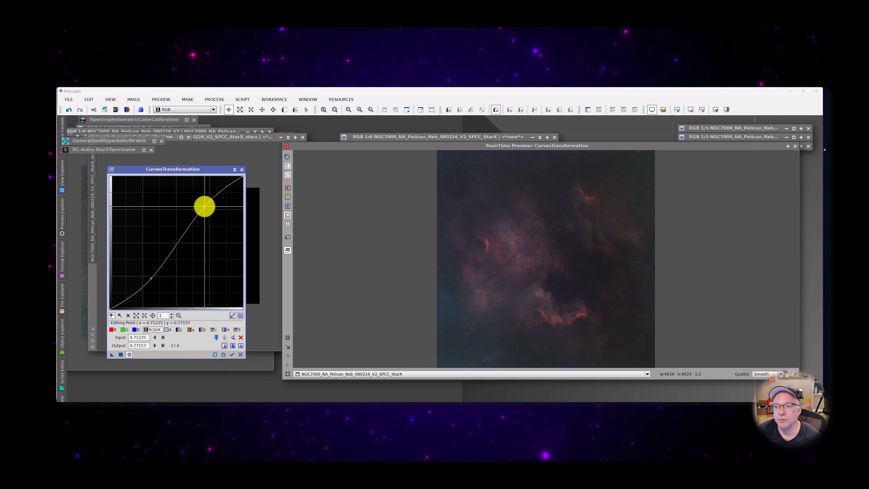
click(123, 355)
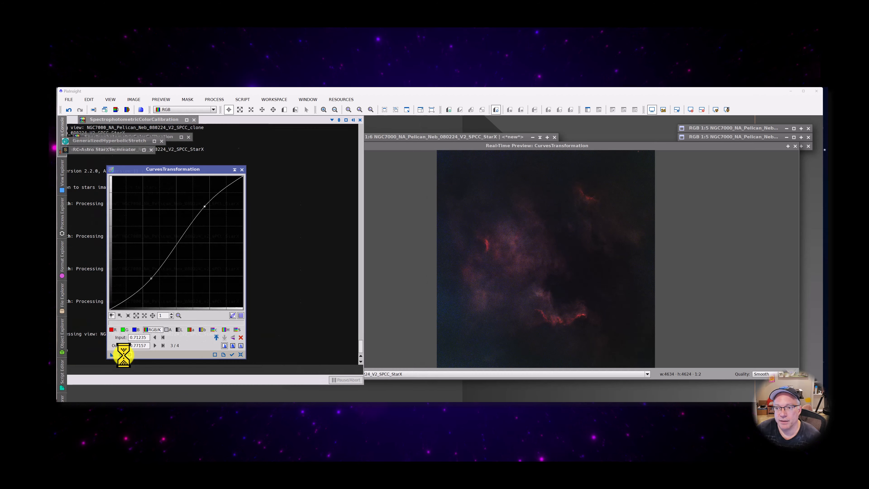
click(241, 355)
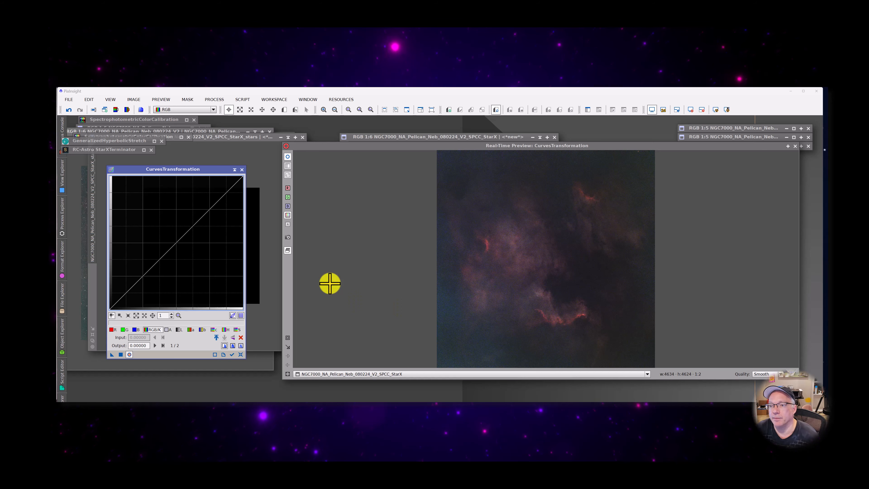
Try brightening the starless image with a raised RGB/K curve, including a point at input 0.13706, output 0.16413, and reset it
click(558, 265)
drag(557, 266, 539, 264)
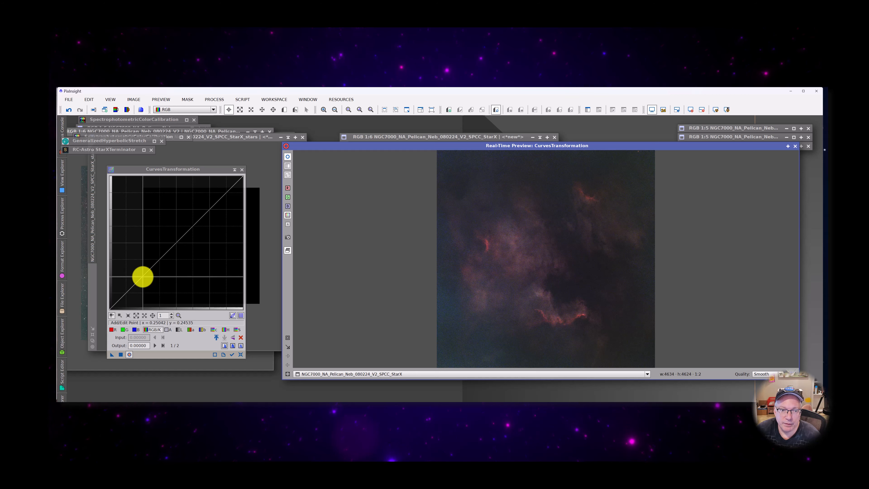
drag(142, 276, 127, 288)
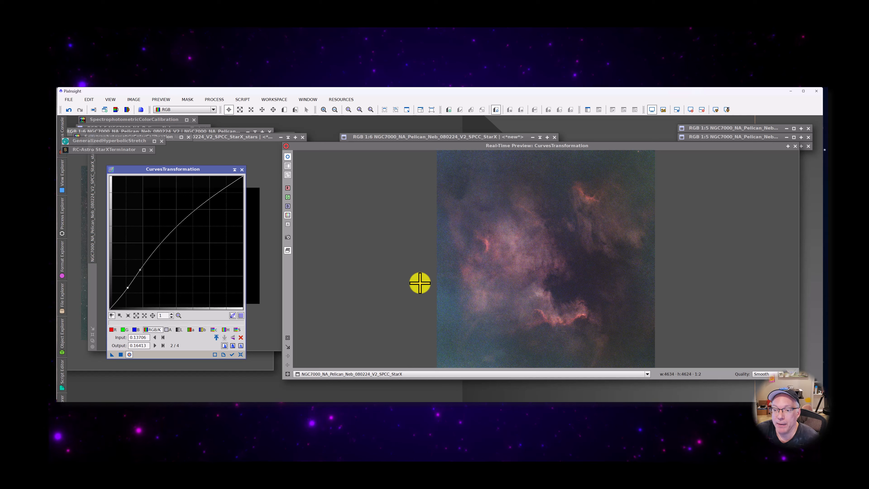
click(137, 329)
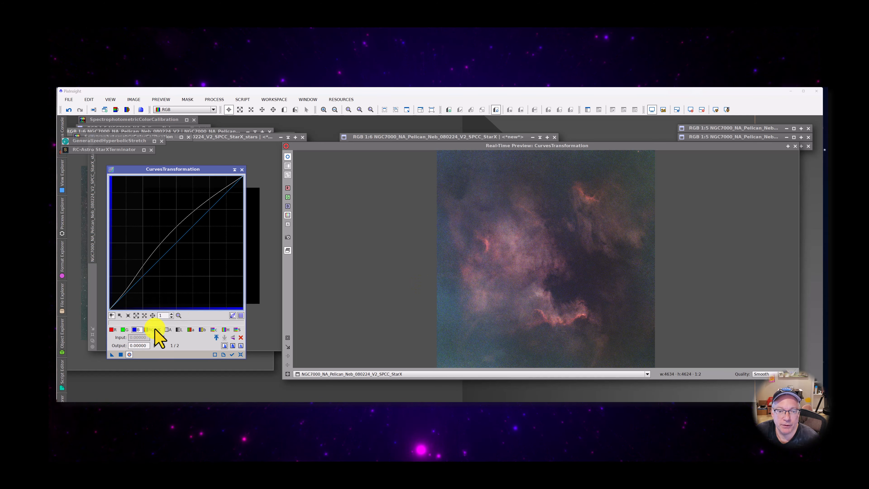
click(240, 355)
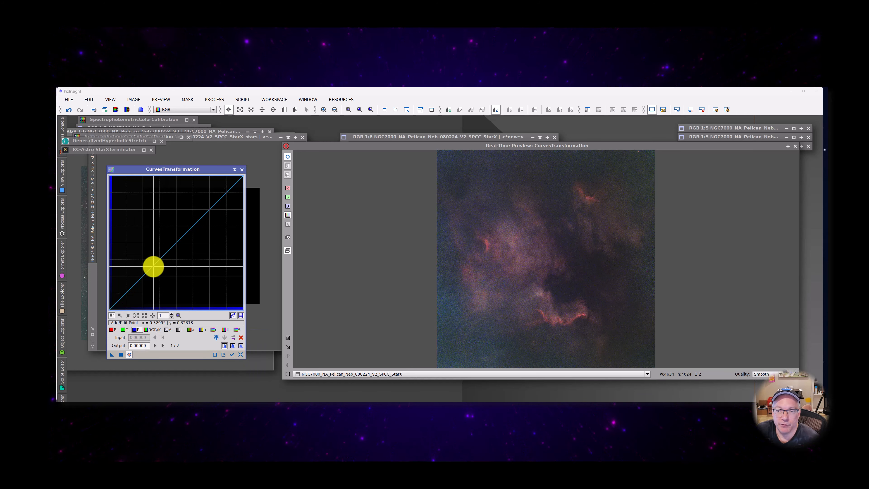
Try lowering the blue curve to output 0.30457 at input 0.39932 in the preview, and reset it
click(156, 268)
mouse_move(156, 268)
mouse_down()
mouse_move(156, 277)
mouse_move(158, 263)
mouse_move(163, 269)
mouse_up()
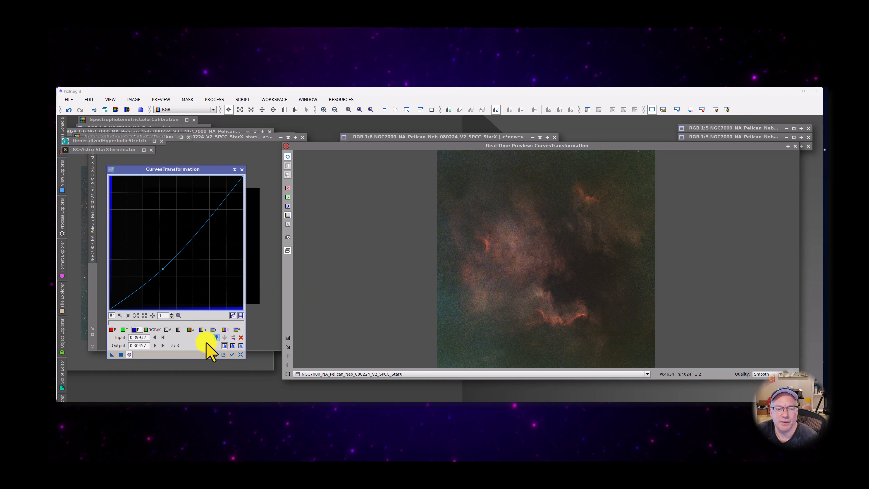
click(241, 354)
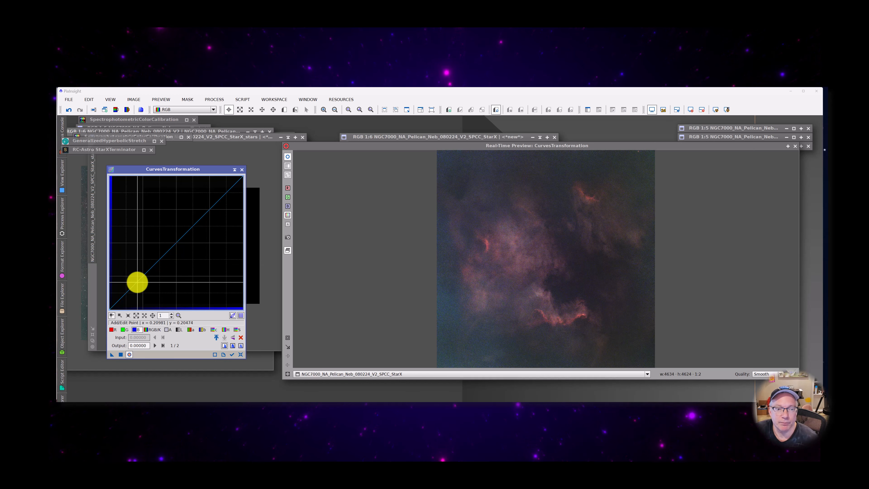
Try lowering the blue curve together with the green curve at input 0.29780, output 0.25888, and reset both
mouse_move(138, 282)
mouse_down()
mouse_move(149, 287)
mouse_move(156, 273)
mouse_move(149, 274)
mouse_up()
click(124, 330)
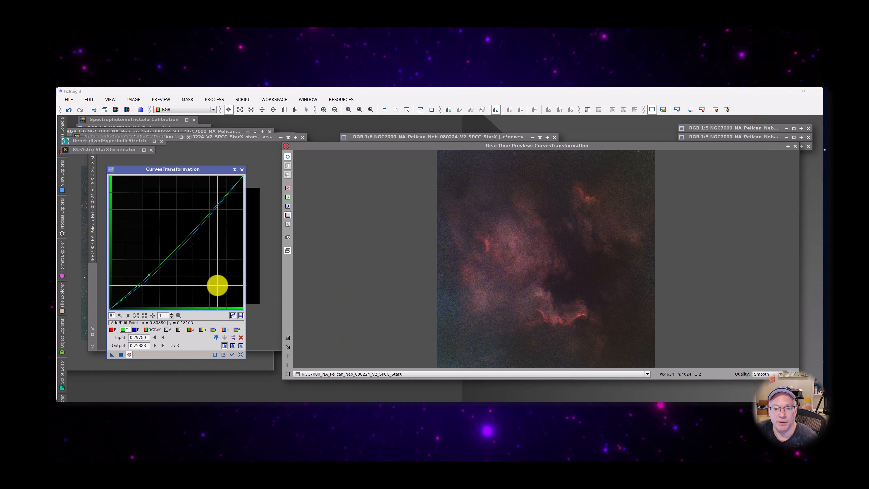
click(241, 355)
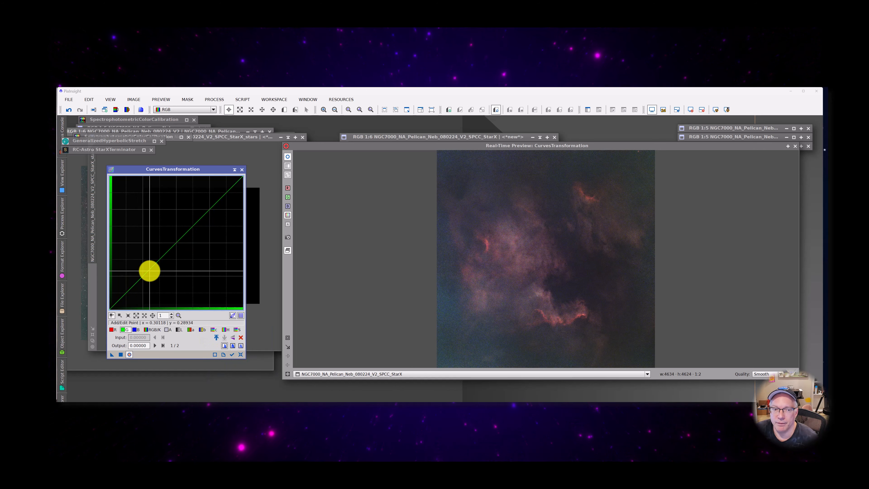
Try a milder blue reduction with a curve point at input 0.28426, output 0.25042, and reset it
click(136, 329)
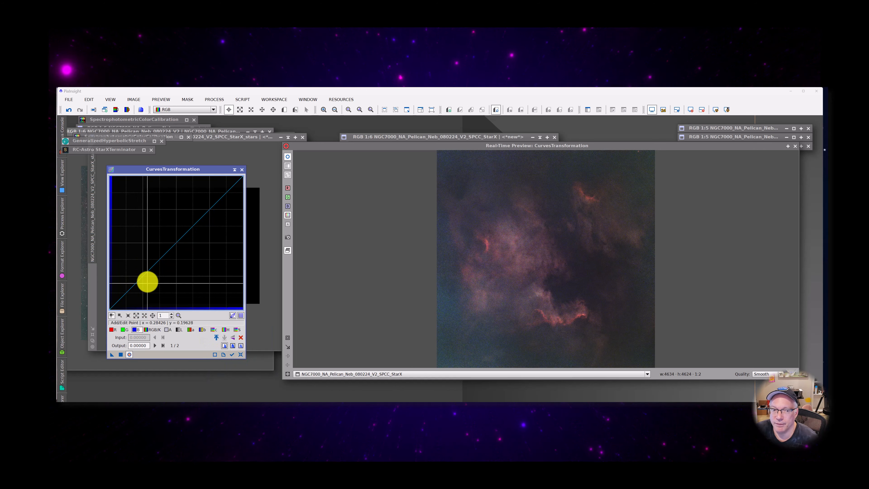
drag(146, 281, 147, 275)
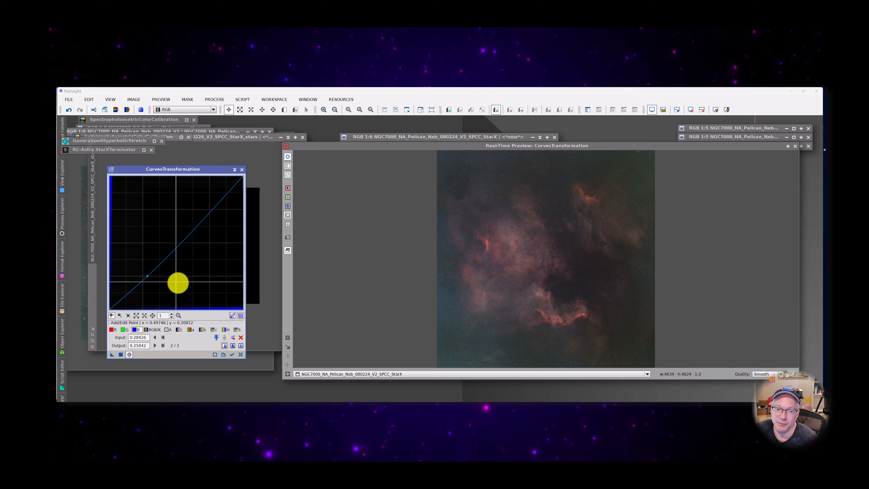
click(241, 355)
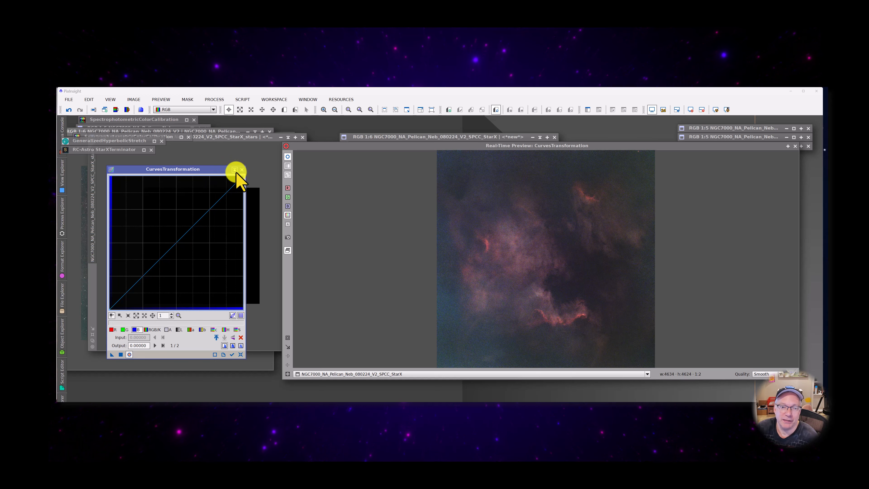
Turn off the curves' real-time preview, collapse the CurvesTransformation dialog and park it above the minimized image windows
click(129, 354)
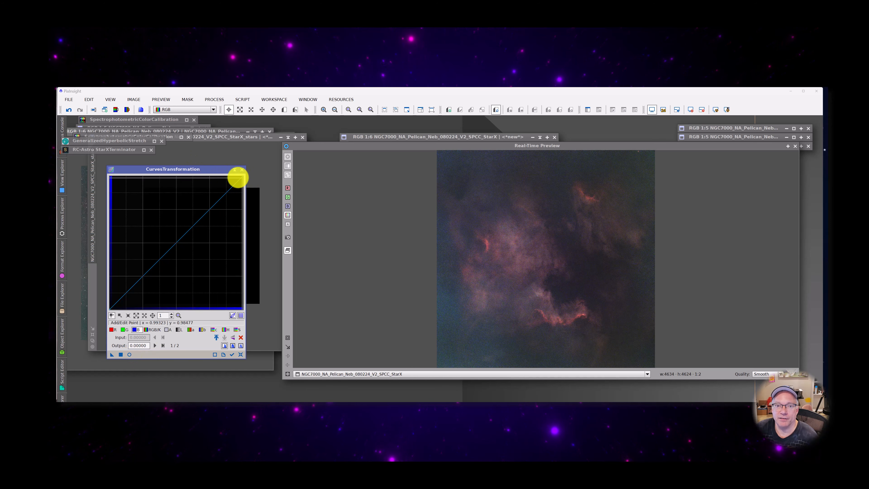
click(235, 169)
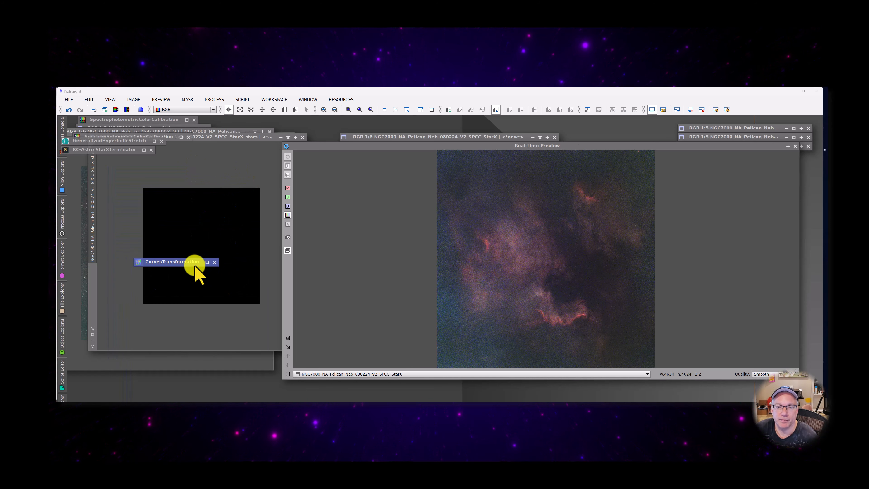
mouse_move(194, 266)
mouse_down()
mouse_move(605, 126)
mouse_move(725, 126)
mouse_up()
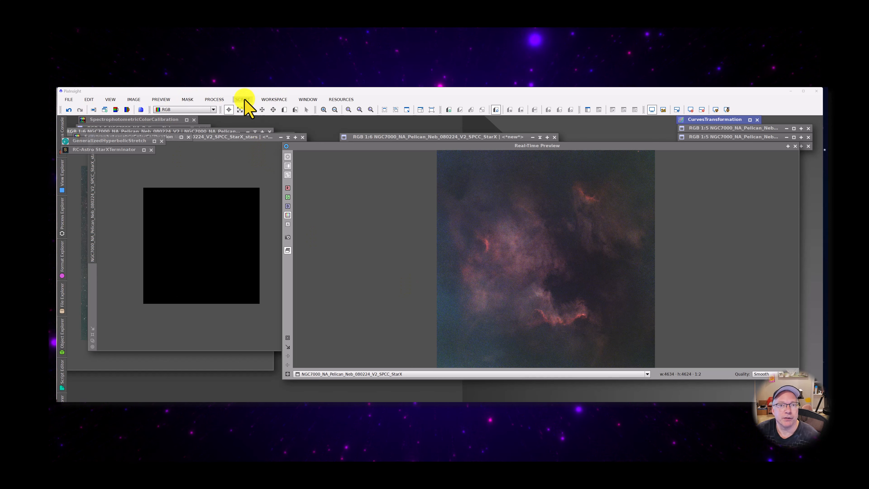
Open BlurXTerminator beside the real-time preview and reset its settings to the defaults
click(219, 100)
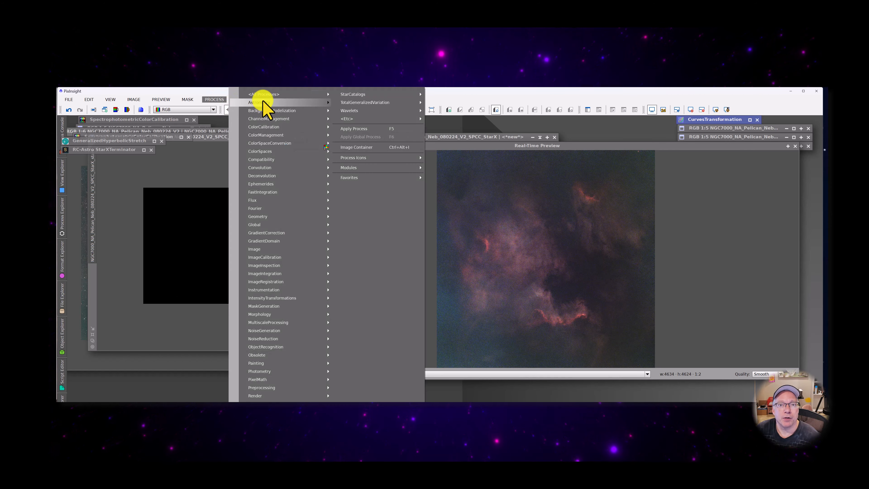
mouse_move(263, 97)
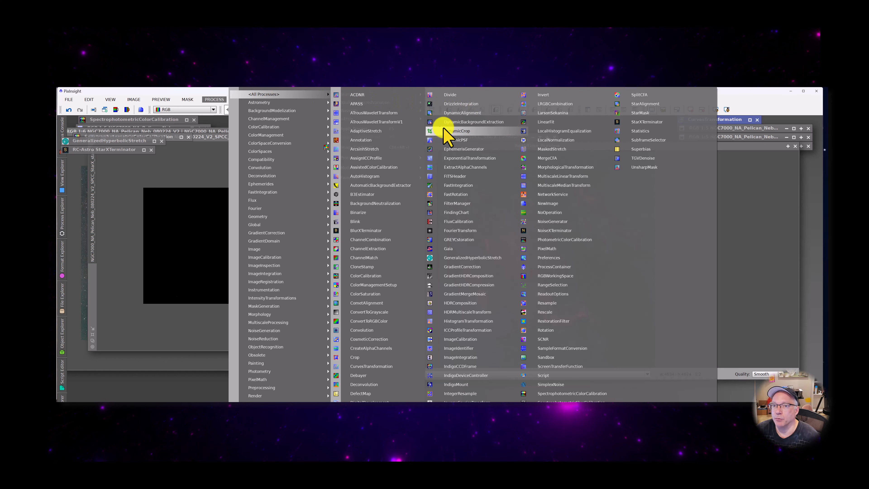
click(376, 231)
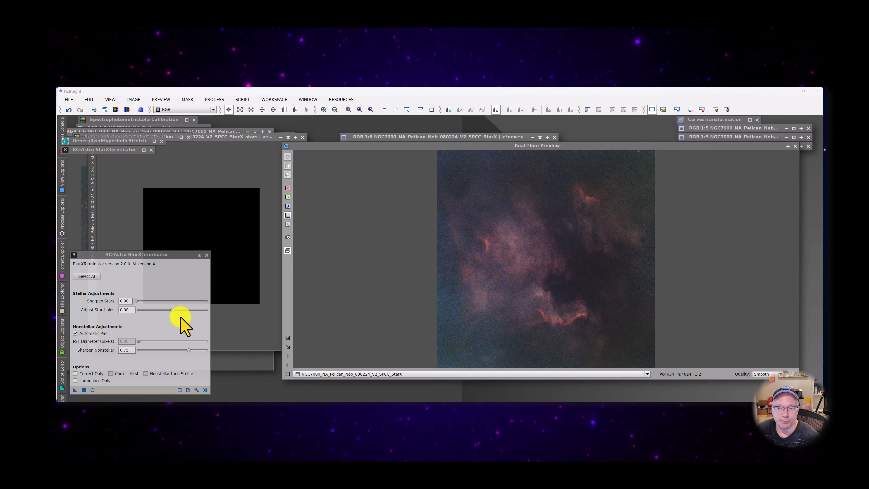
drag(161, 255, 184, 186)
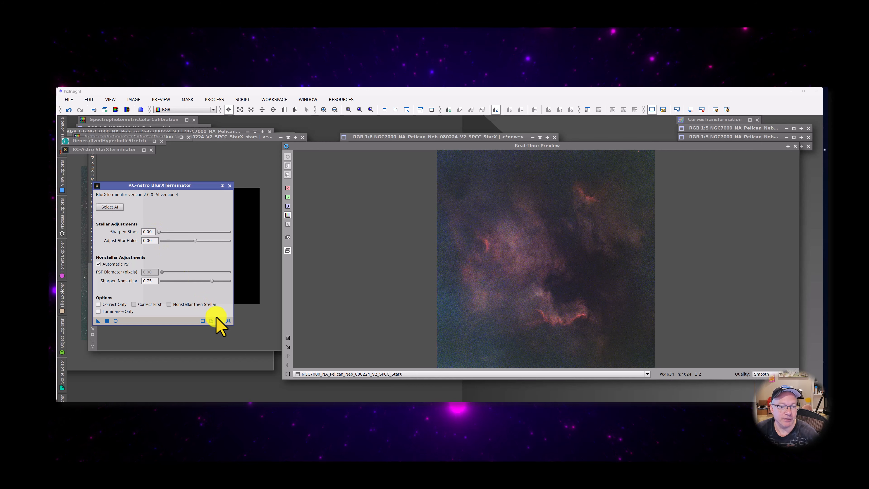
click(228, 321)
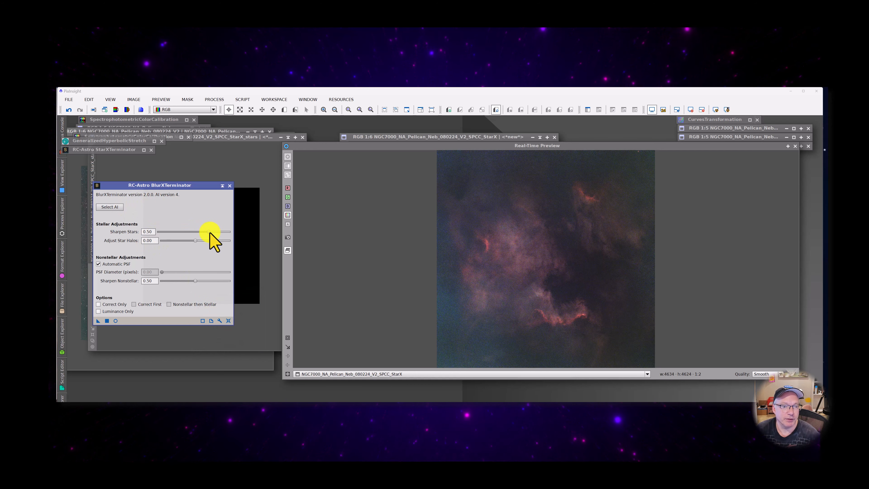
Set BlurXTerminator's Sharpen Stars to 0.00 and turn on its real-time preview of the starless image
drag(209, 232, 139, 237)
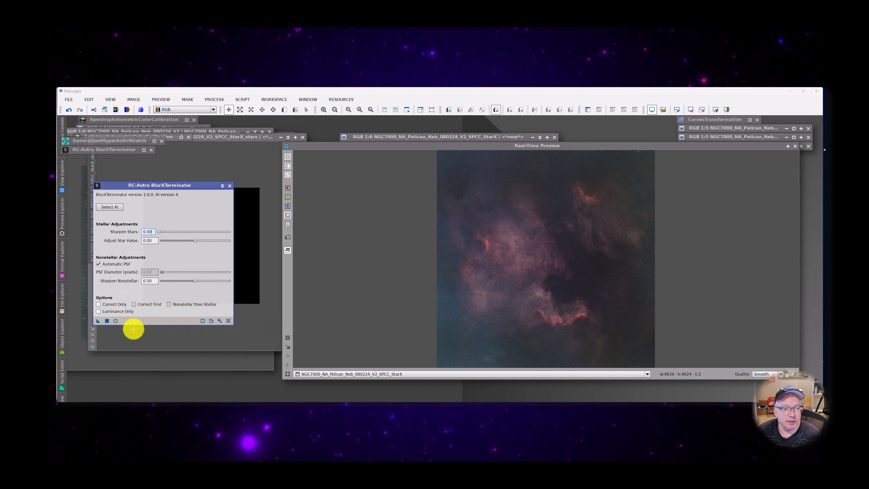
click(115, 320)
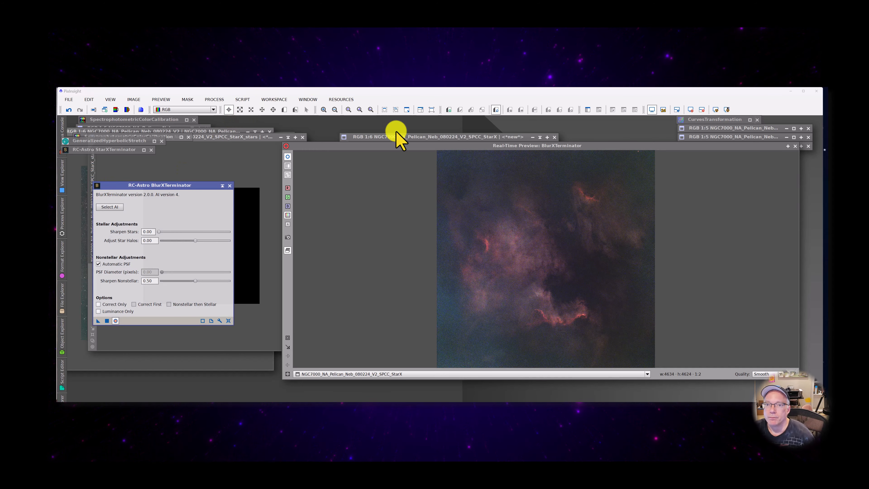
drag(423, 146, 386, 131)
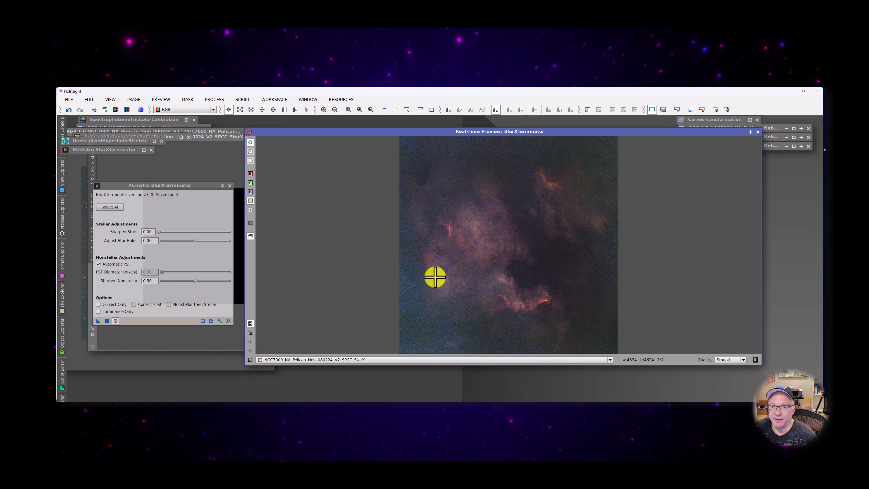
Preview BlurXTerminator on a region of about 1658 × 1134 pixels around the bright red ridge in the lower nebula
drag(486, 268, 564, 321)
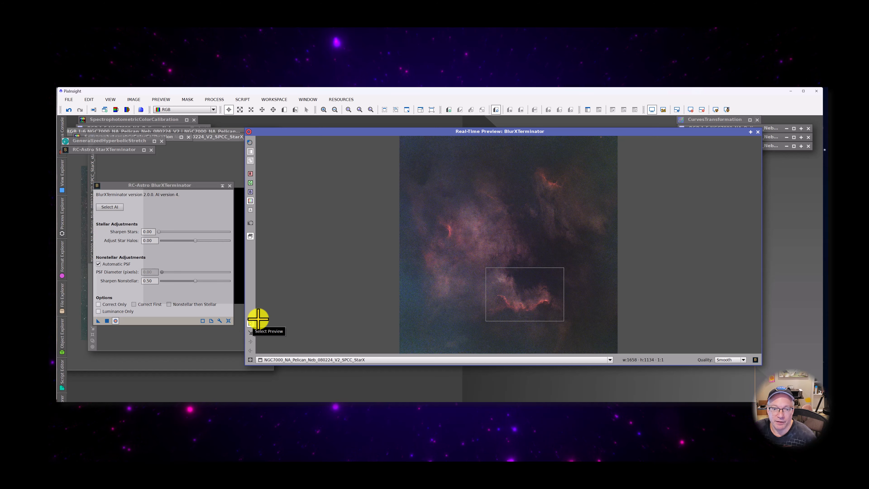
click(250, 324)
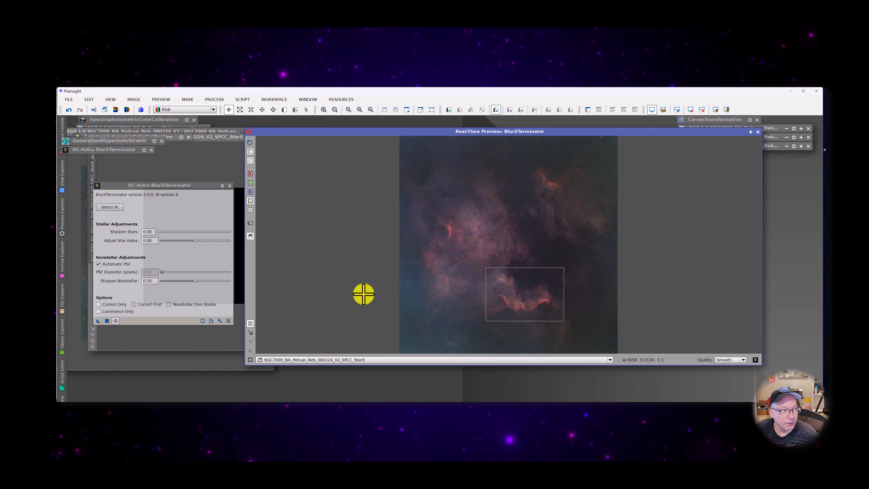
click(250, 141)
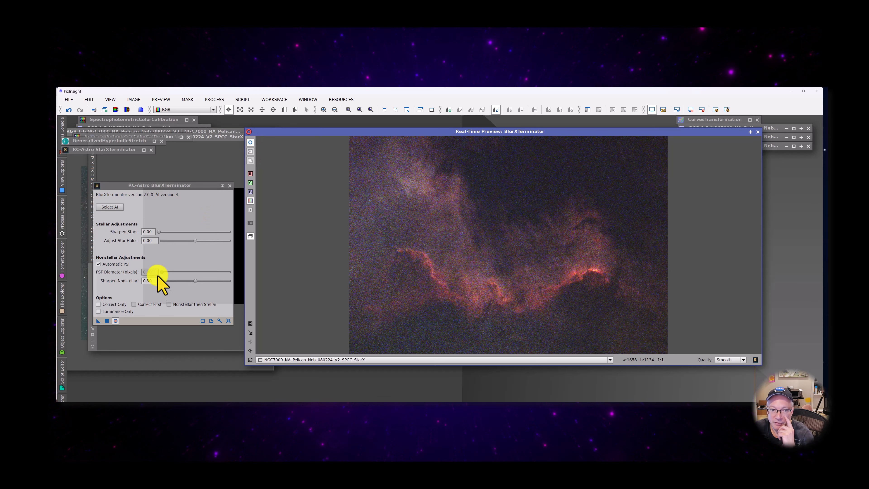
Try BlurXTerminator's Sharpen Nonstellar at 0.75 and compare the previewed ridge with and without sharpening
drag(146, 281, 161, 283)
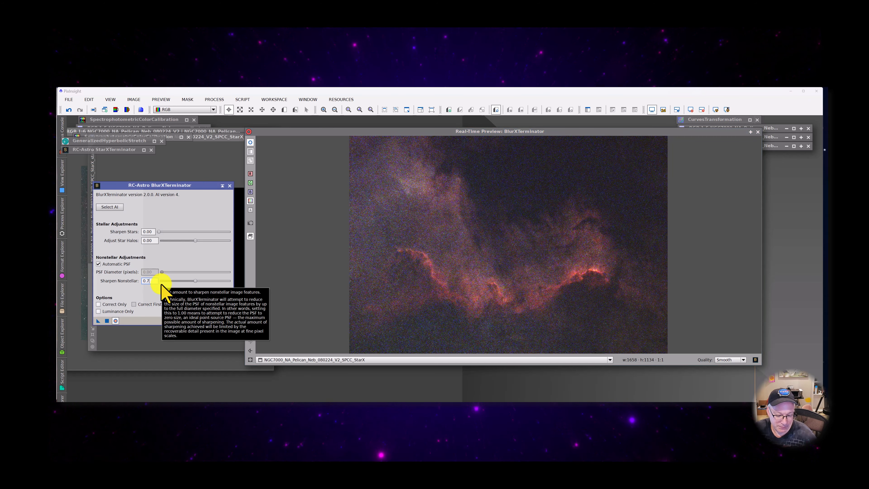
text(75)
key(Return)
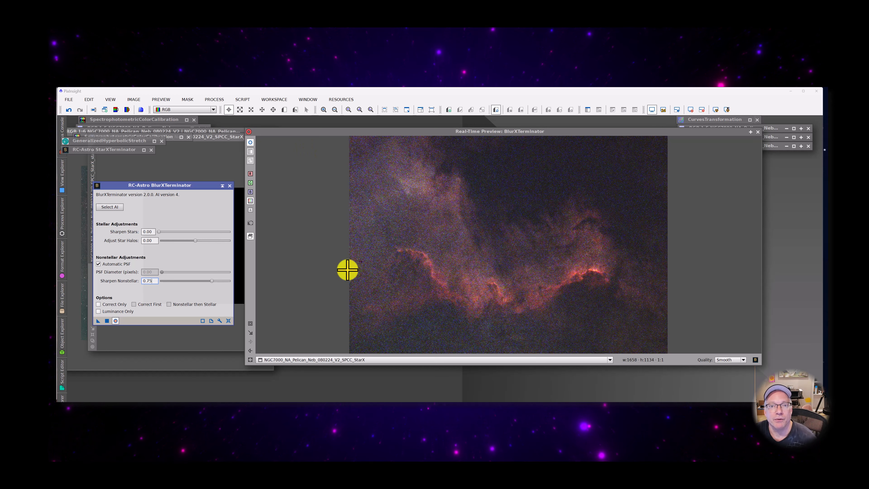
click(251, 143)
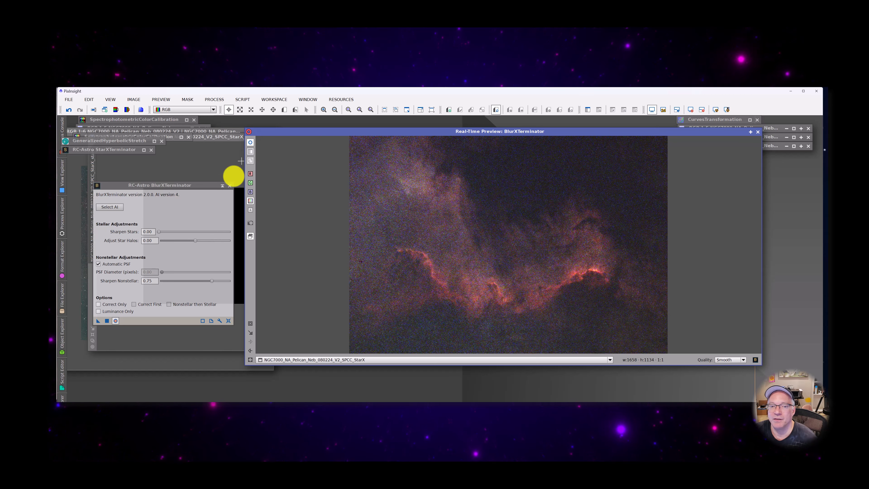
Set Sharpen Nonstellar to 0.85, apply BlurXTerminator to the starless image and turn off its real-time preview
double_click(147, 281)
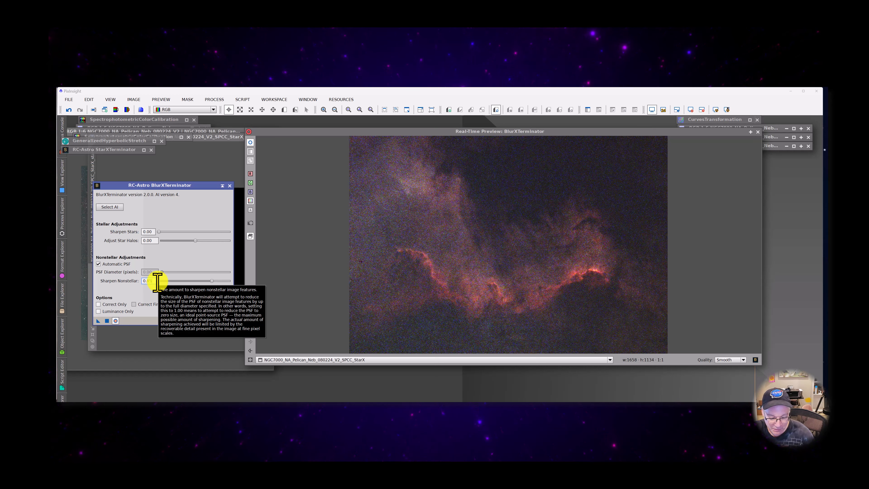
key(Return)
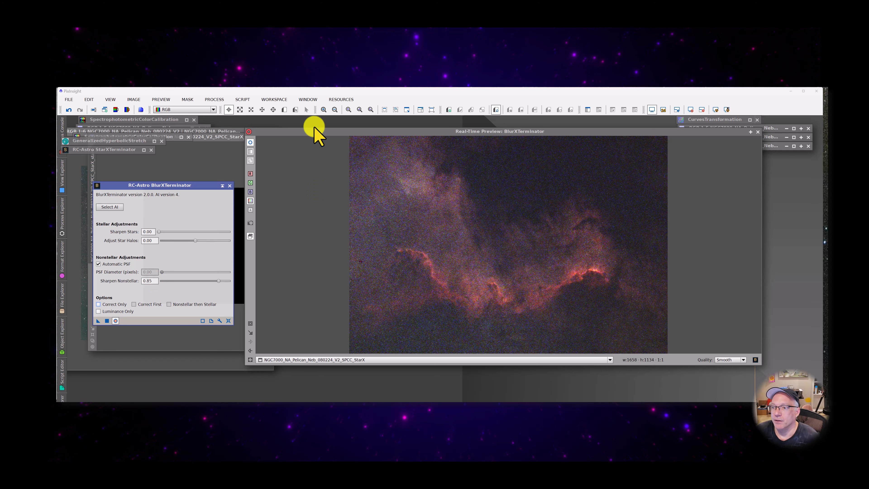
click(250, 143)
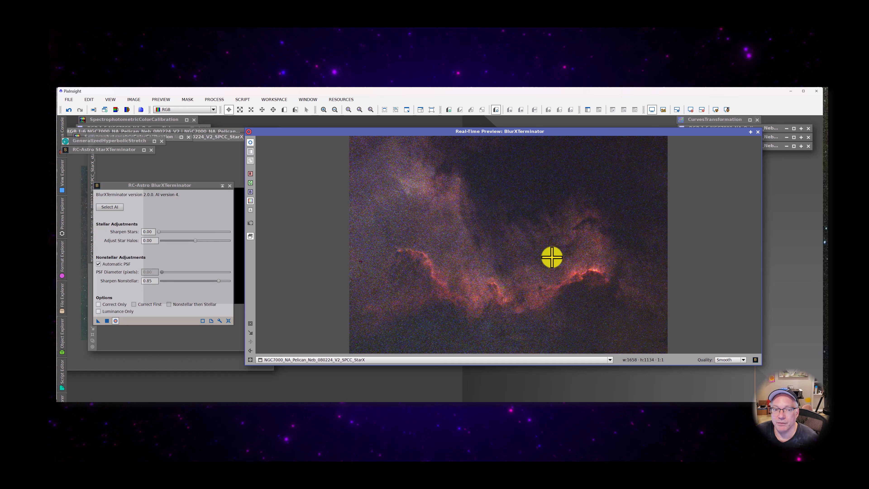
click(107, 321)
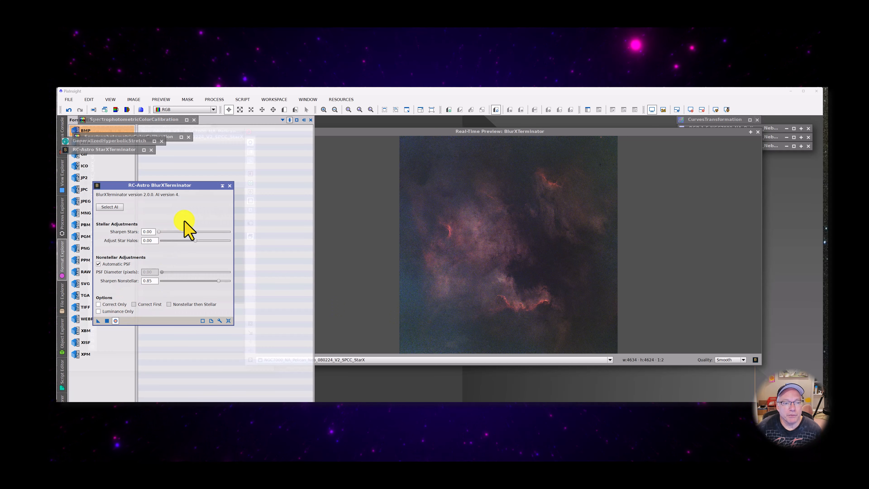
click(116, 320)
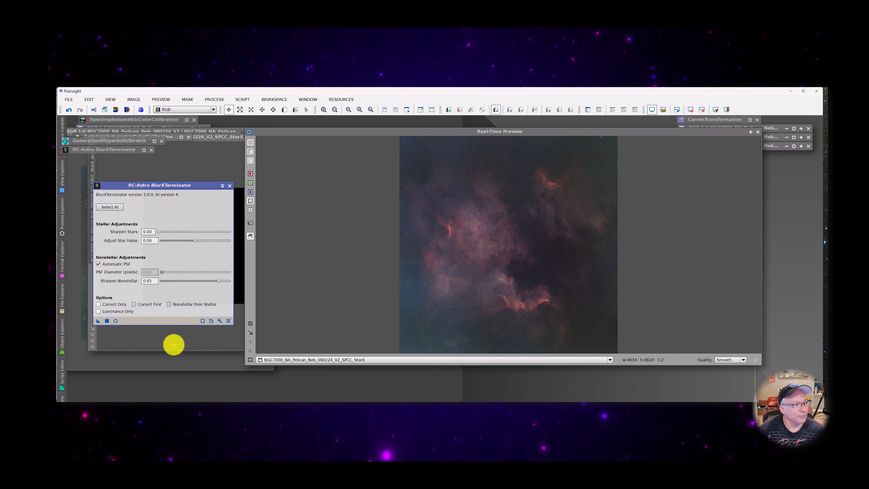
Collapse the BlurXTerminator dialog and park it below the collapsed StarXTerminator, checking the process console before returning to the preview
click(222, 185)
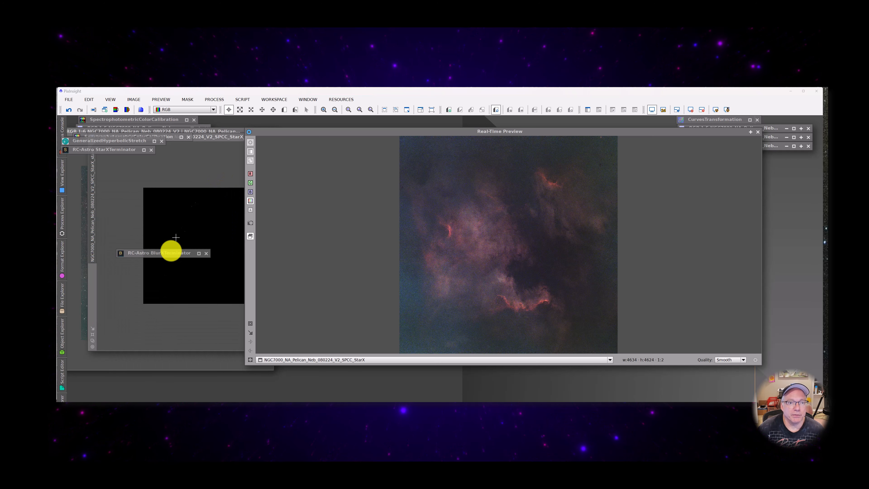
drag(151, 255, 97, 160)
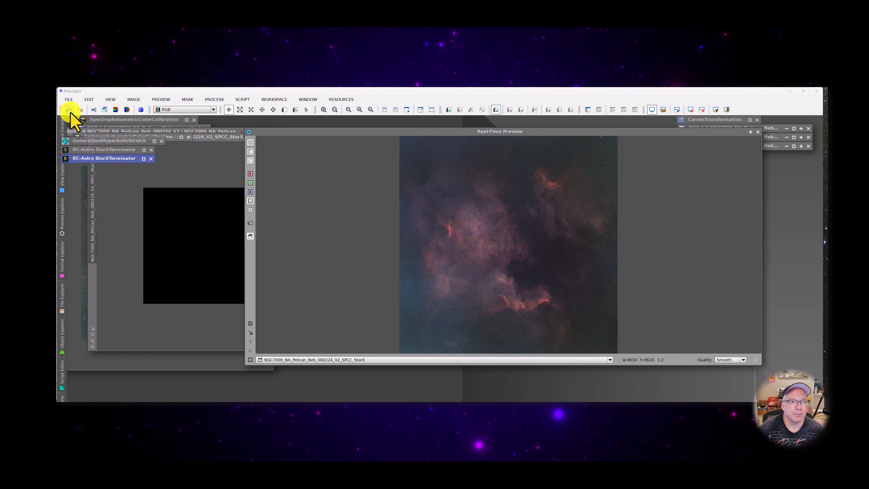
click(63, 125)
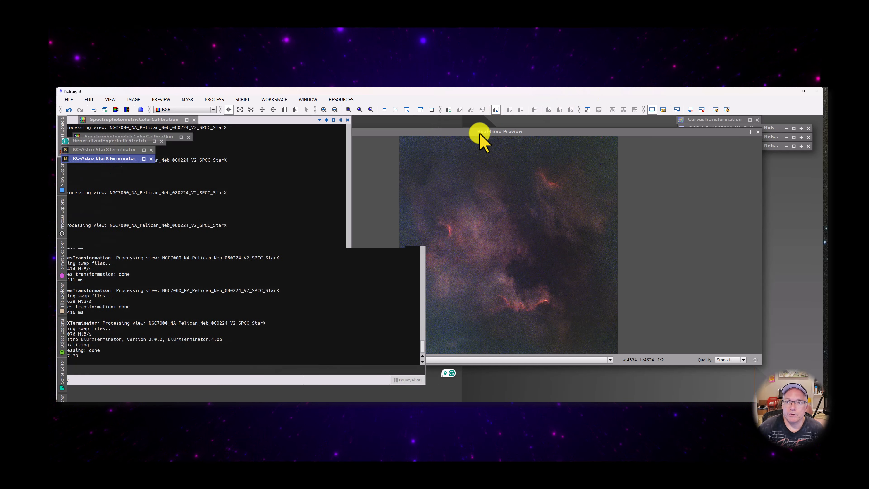
drag(476, 132, 487, 138)
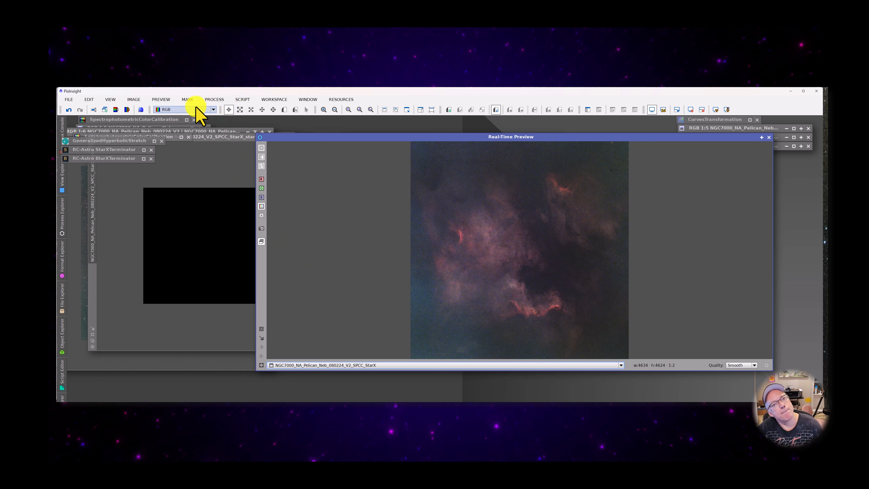
Open the NoiseXTerminator process and place its dialog beside the real-time preview
click(214, 100)
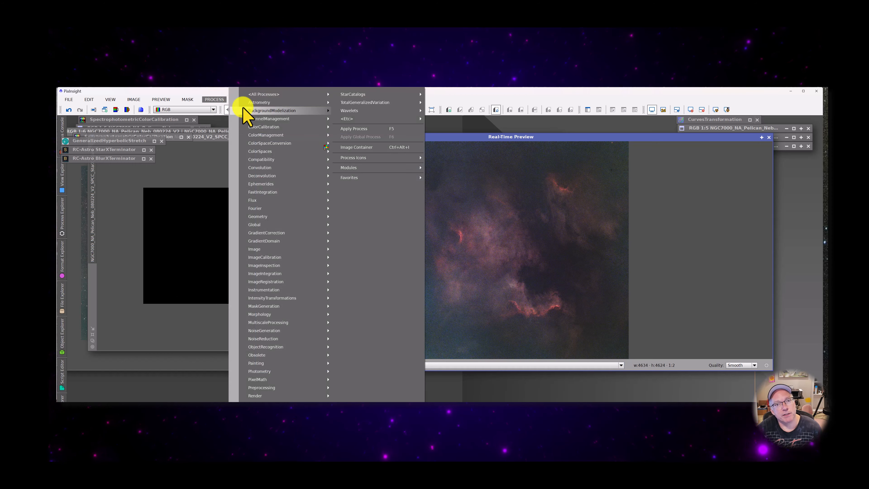
mouse_move(274, 95)
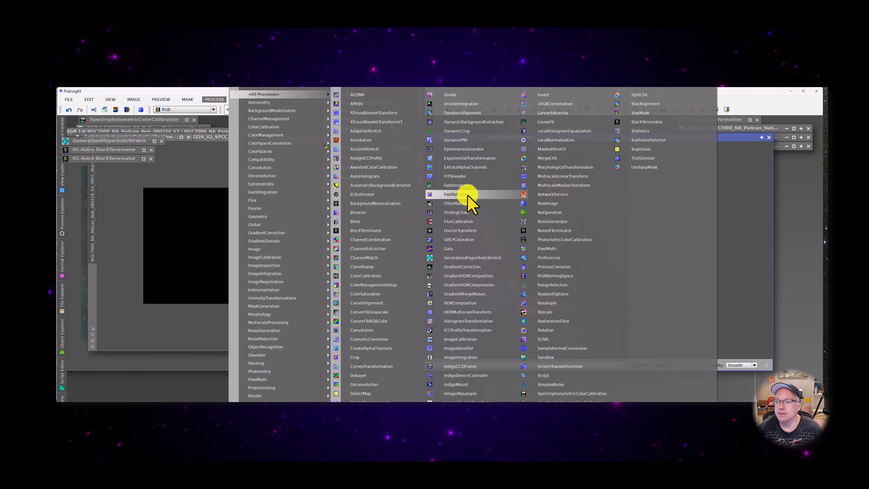
click(559, 232)
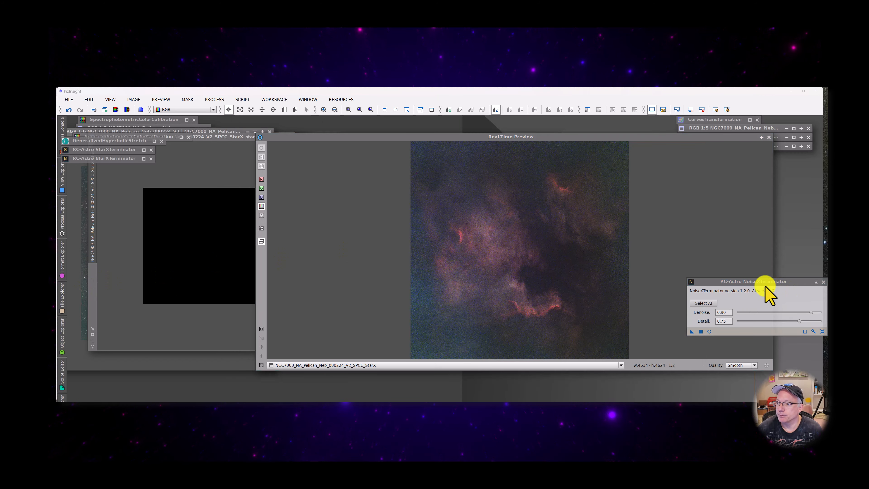
drag(748, 281, 151, 247)
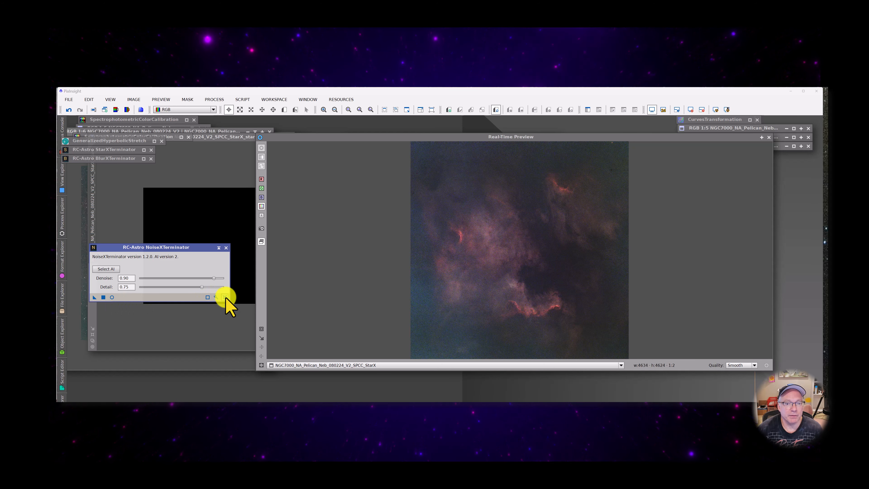
Set NoiseXTerminator's Detail to 0.15 and preview it on a region of about 1957 × 1144 pixels around the bright ridge
drag(202, 287, 156, 287)
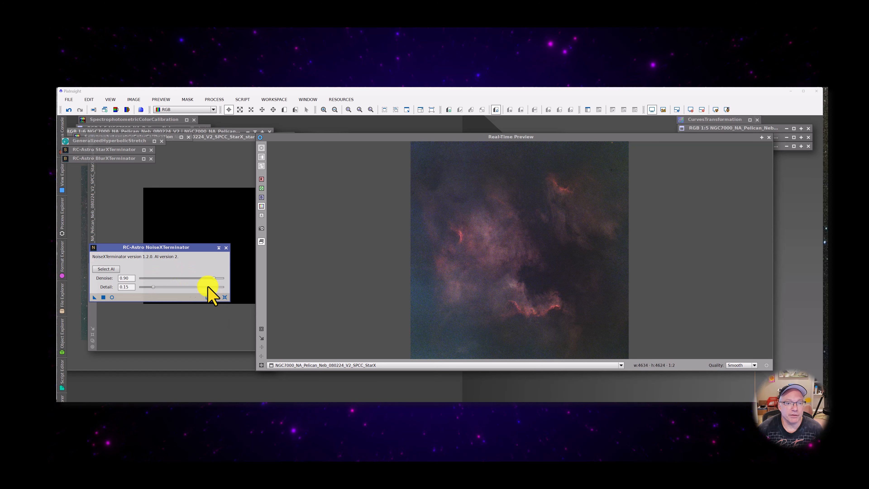
click(112, 297)
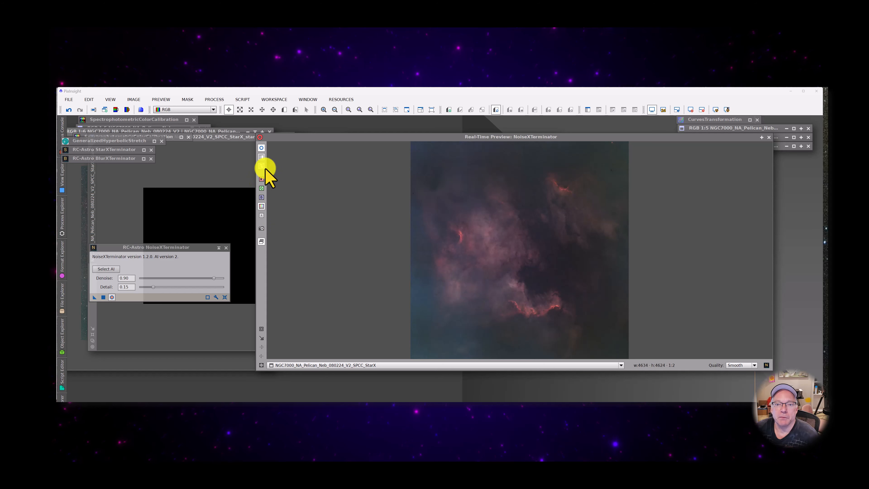
click(262, 329)
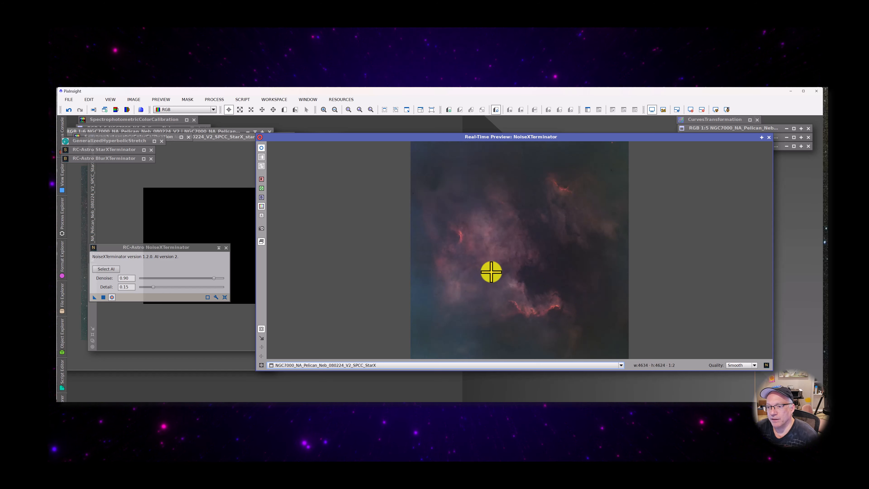
drag(485, 273, 577, 329)
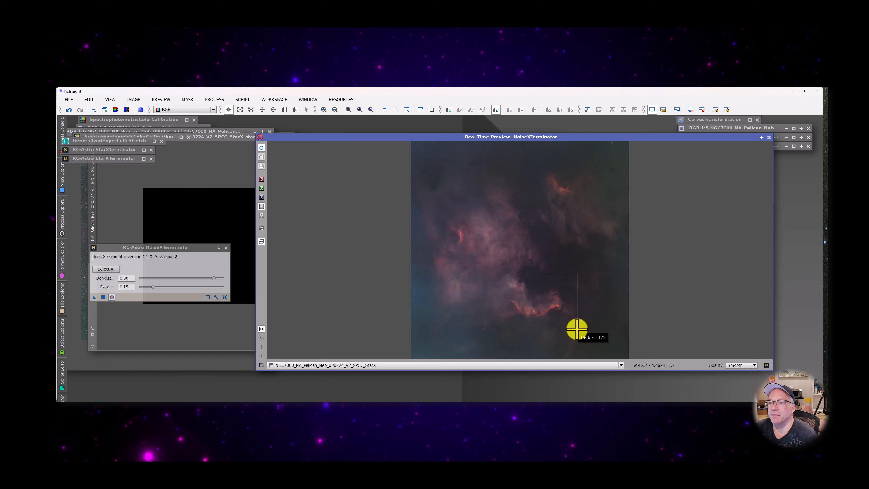
drag(578, 329, 577, 327)
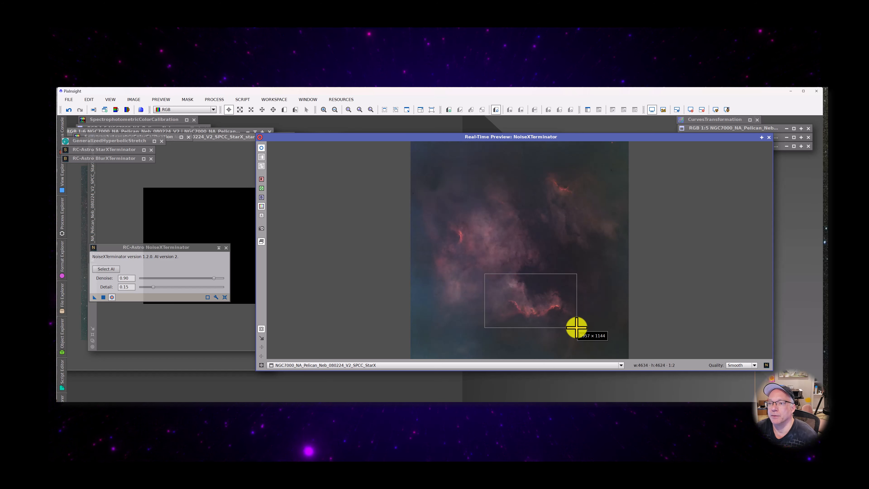
drag(577, 327, 577, 327)
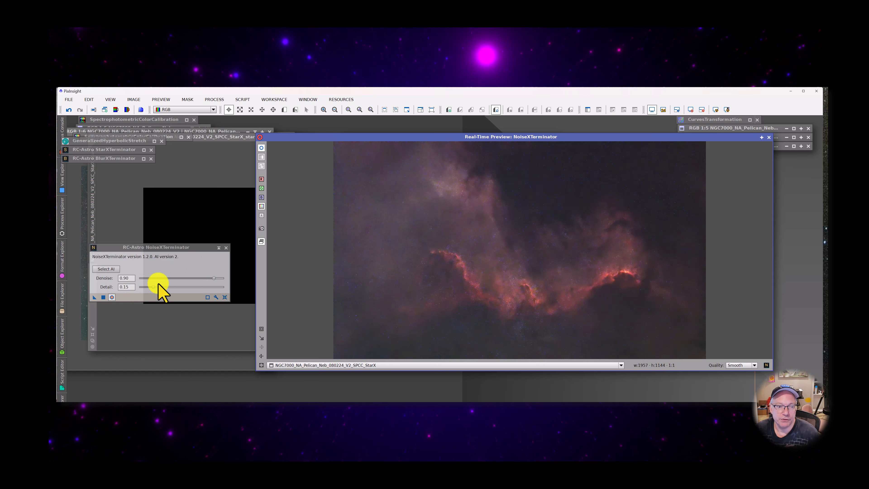
Try NoiseXTerminator's Detail at 0.85 and compare the previewed ridge with and without noise reduction
double_click(124, 287)
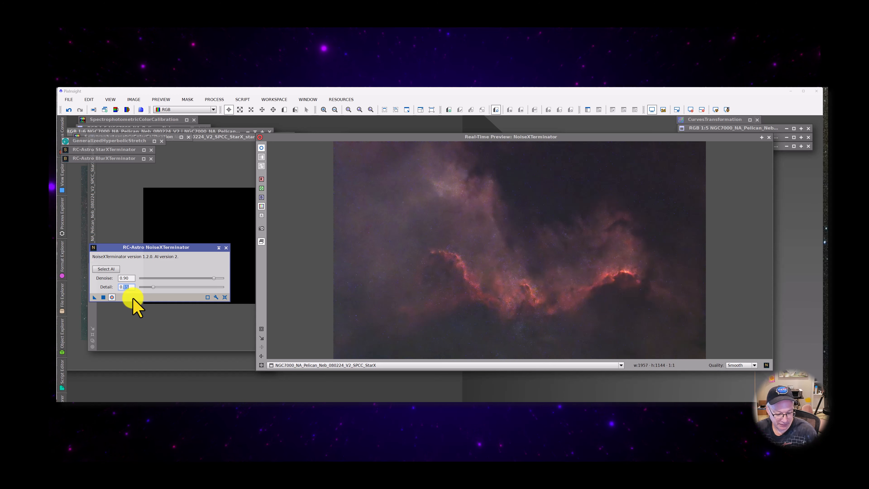
text(85)
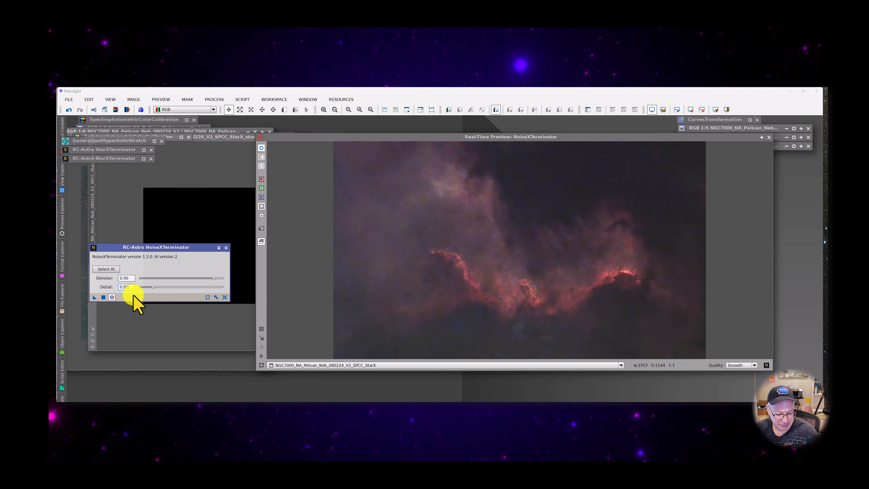
key(Tab)
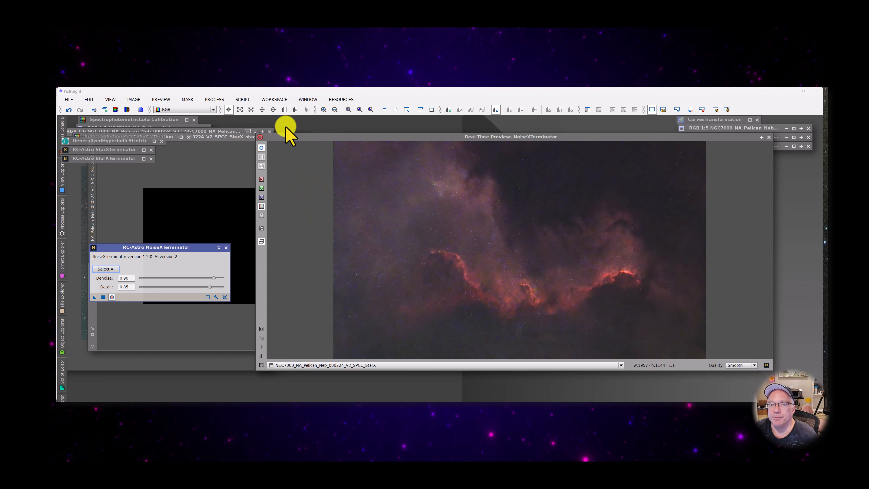
click(262, 150)
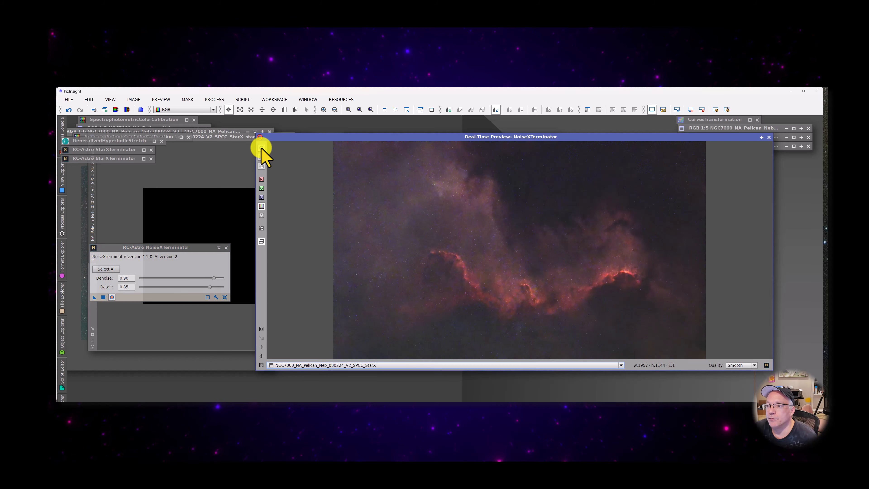
click(262, 150)
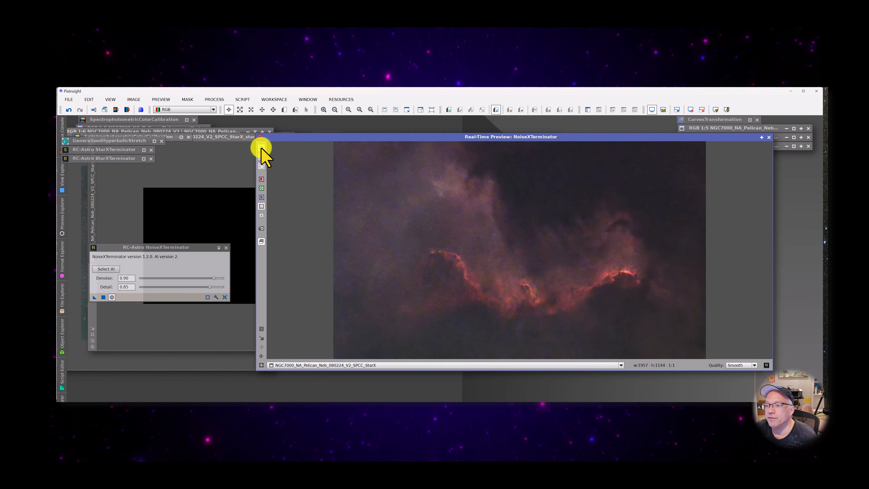
click(262, 150)
click(262, 150)
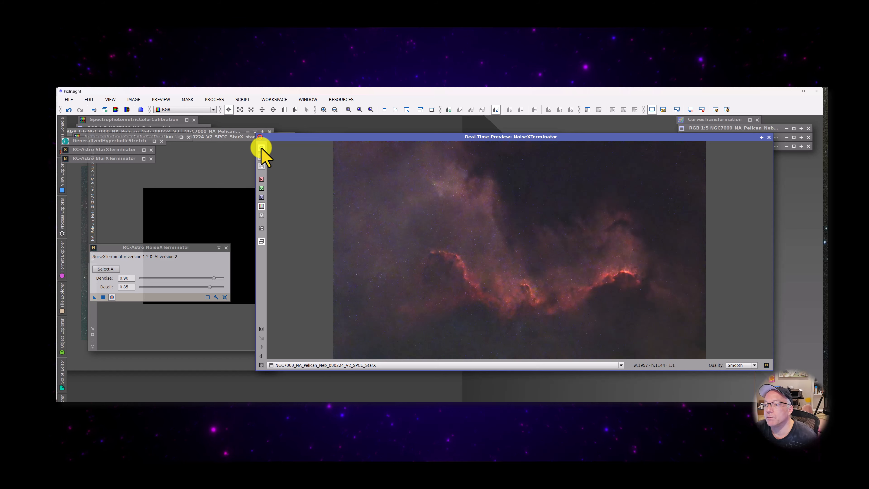
Set NoiseXTerminator's Detail to 0.75, apply it with Denoise 0.90 to the starless image, and turn off its real-time preview
click(124, 287)
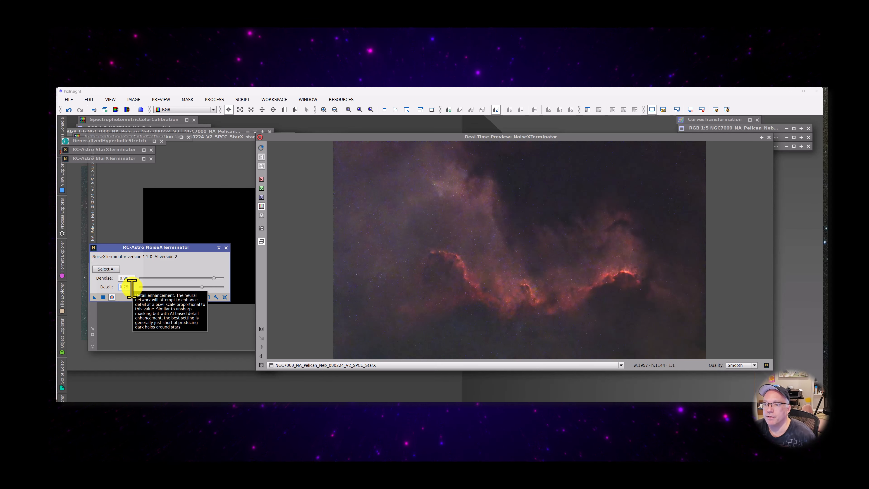
key(Return)
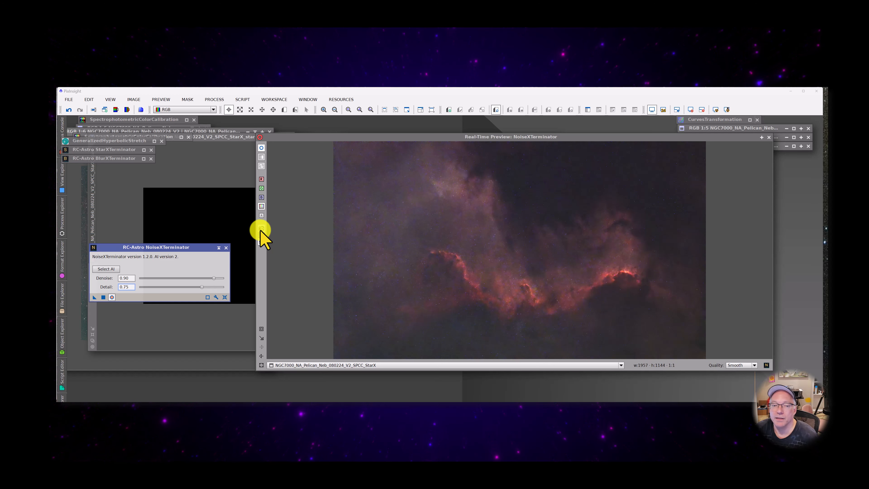
click(103, 298)
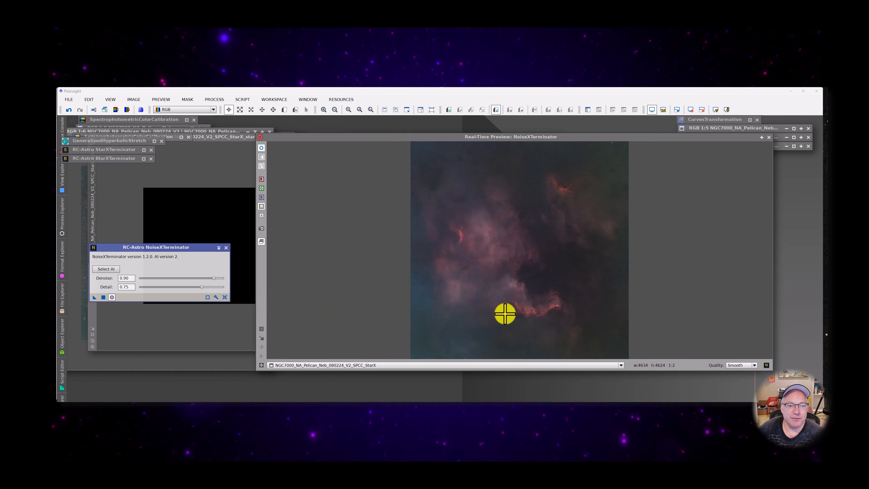
click(62, 296)
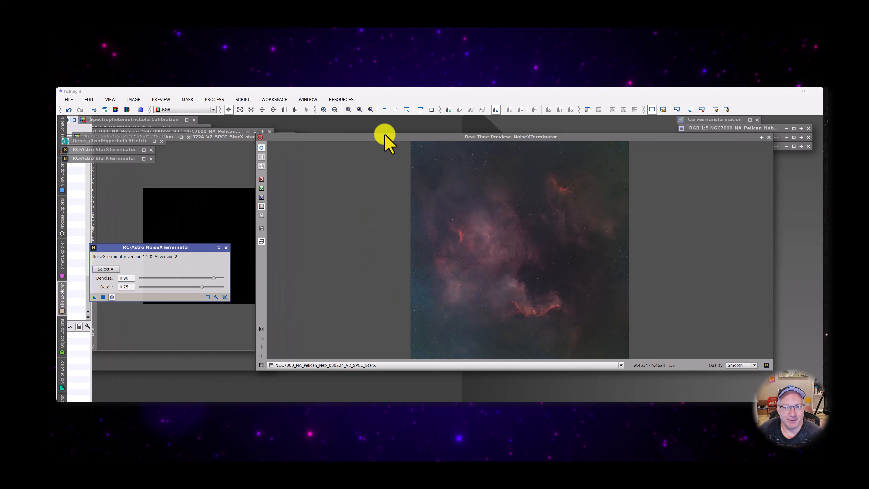
click(112, 296)
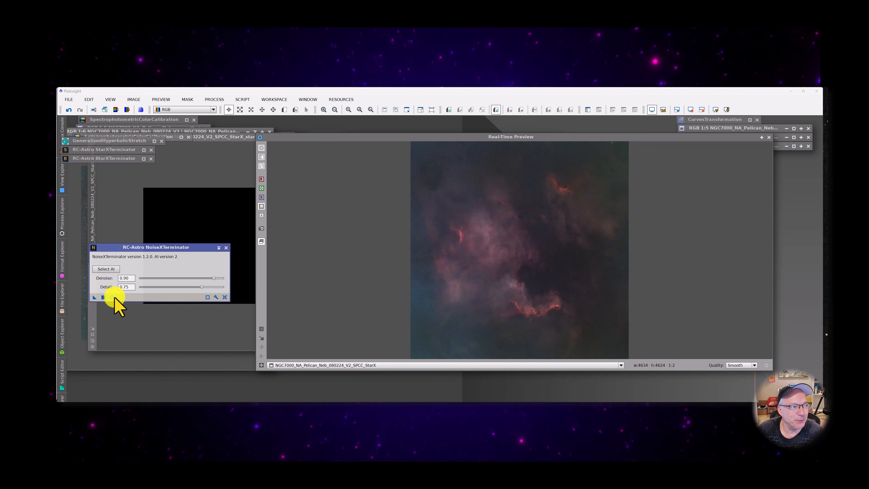
Shift the real-time preview window slightly, then collapse the NoiseXTerminator dialog and park it below the collapsed BlurXTerminator
drag(478, 139, 449, 142)
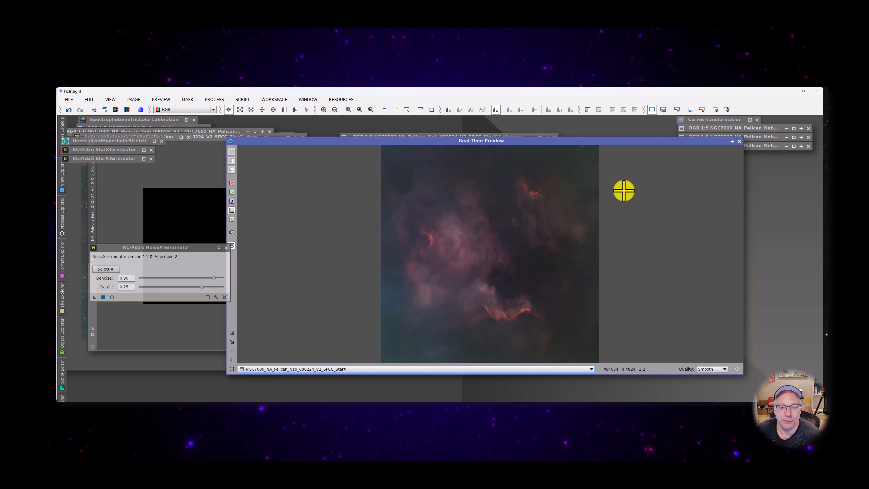
click(219, 248)
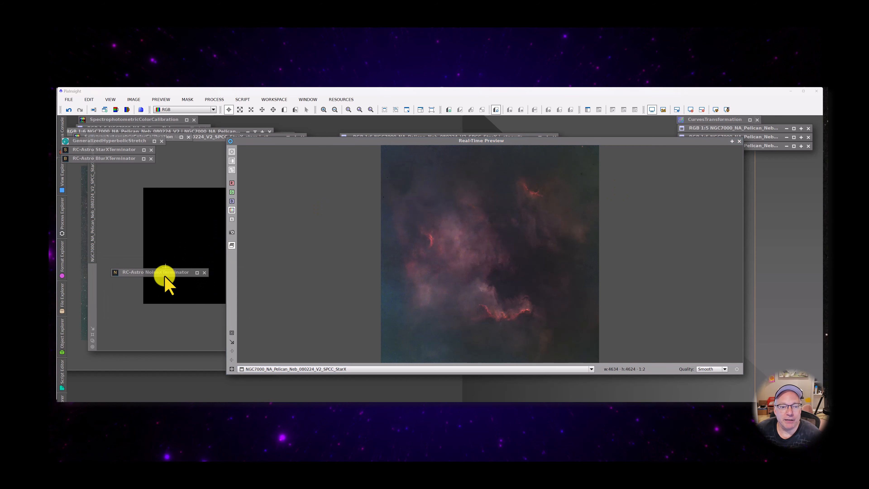
drag(165, 274, 118, 170)
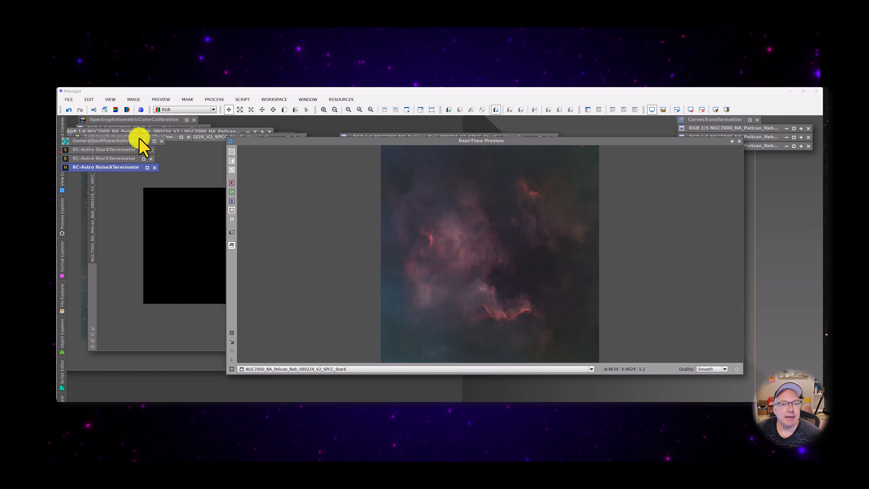
Open a new CurvesTransformation process and select the combined RGB/K curve
click(237, 100)
mouse_move(210, 99)
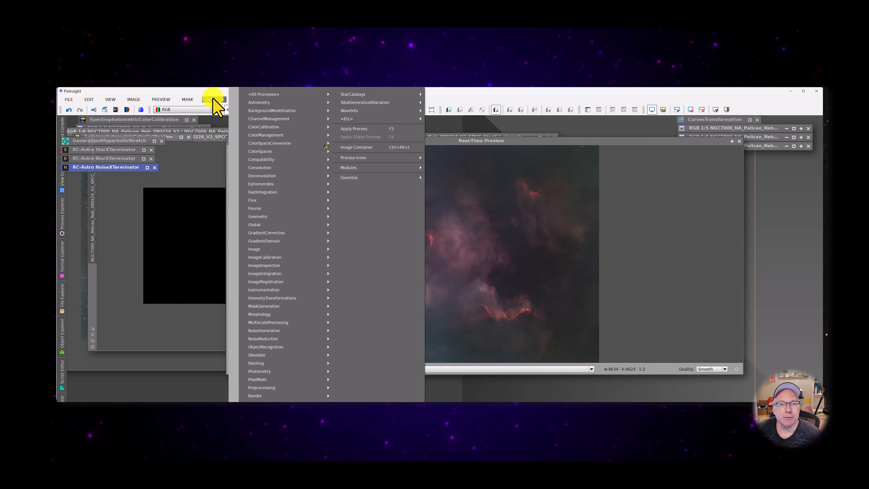
mouse_move(280, 95)
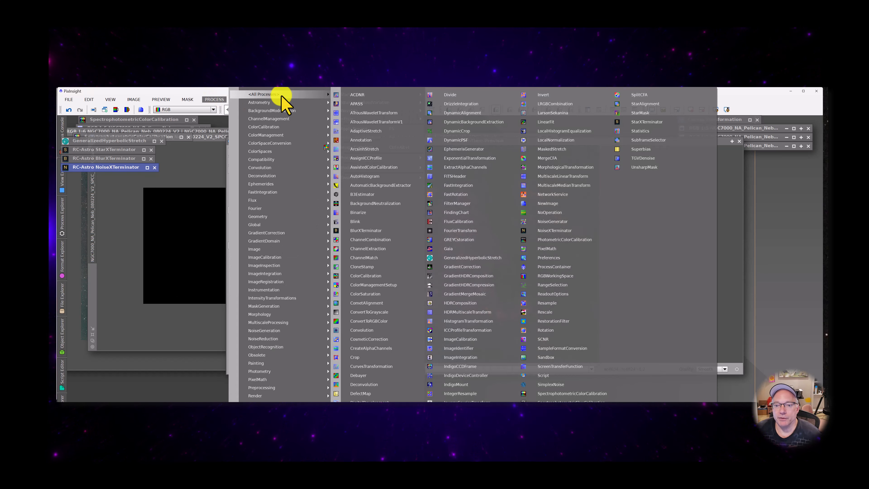
mouse_move(277, 299)
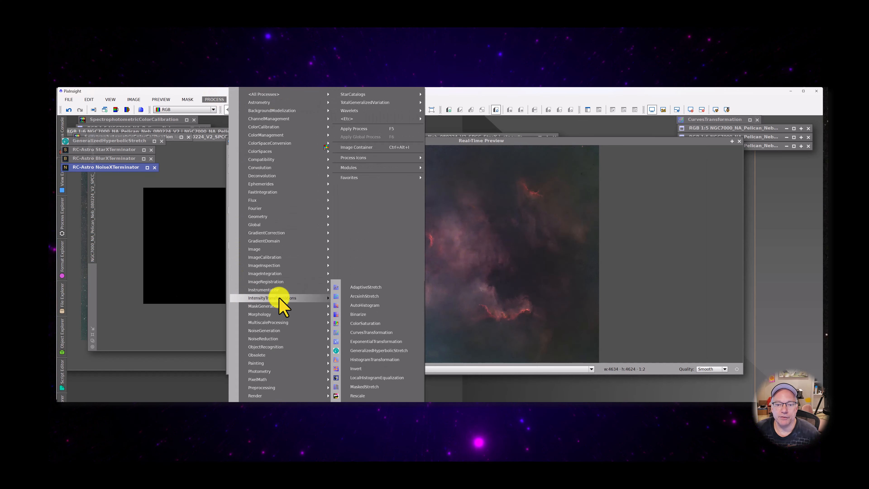
click(377, 333)
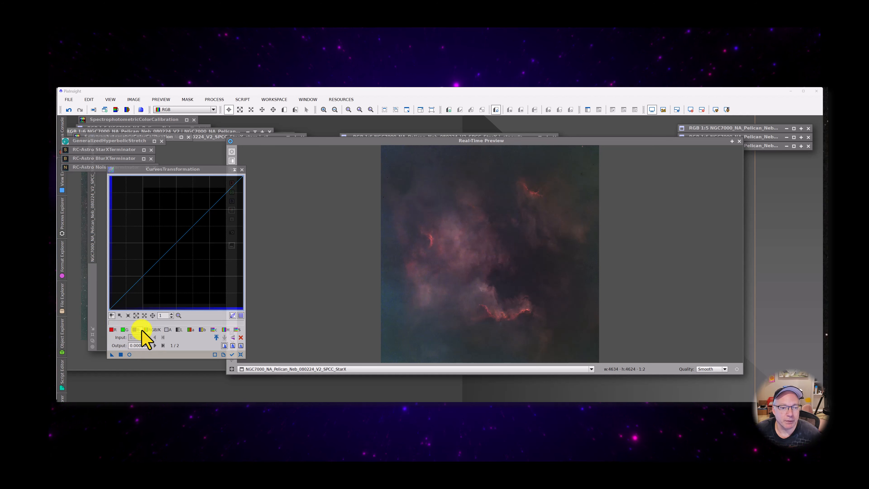
click(151, 329)
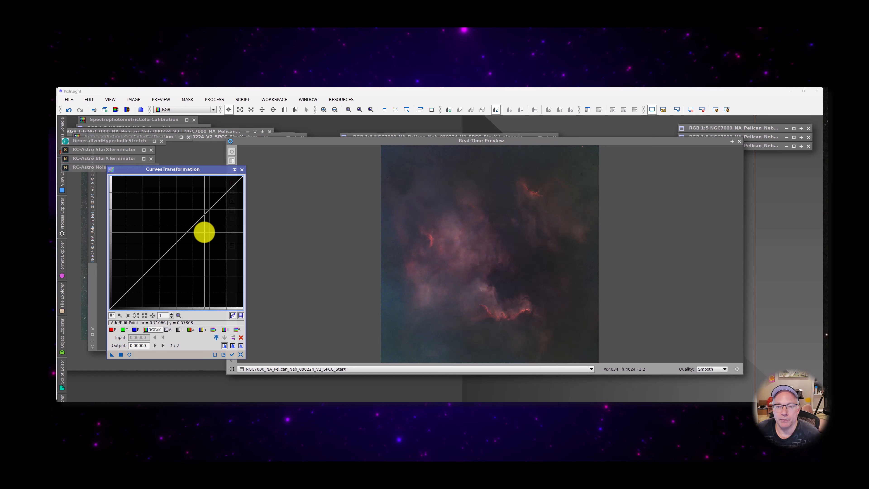
Lift the RGB/K curve with a shadow point at input 0.20812, output 0.27073, and preview it in real time
click(532, 224)
mouse_move(532, 225)
mouse_down()
mouse_move(510, 241)
mouse_move(534, 224)
mouse_move(528, 215)
mouse_move(585, 235)
mouse_move(530, 234)
mouse_move(520, 246)
mouse_up()
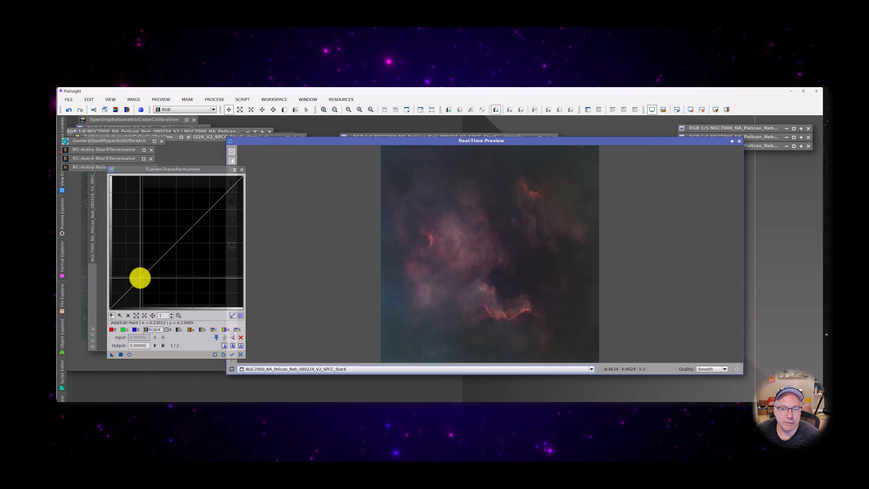
drag(140, 276, 137, 273)
click(121, 354)
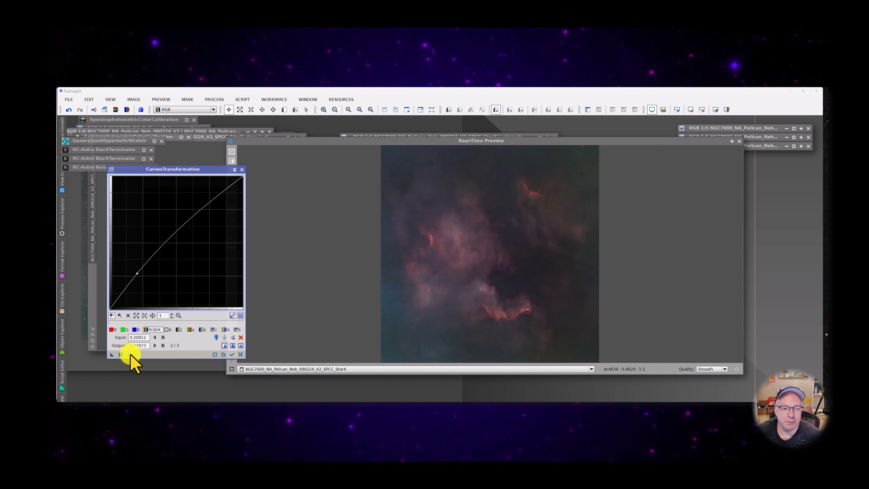
click(129, 355)
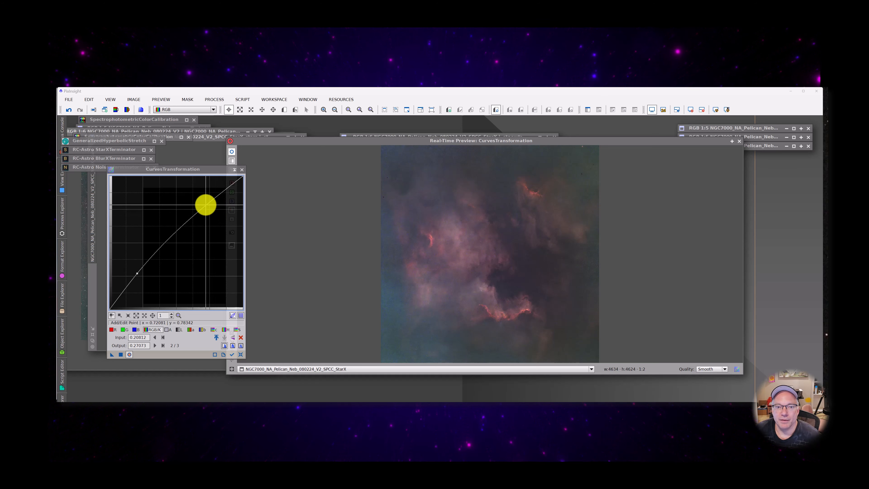
Add a highlight point at about 0.653/0.775, move the shadow point to about 0.215/0.271, apply the curve and reset it
mouse_move(206, 205)
mouse_down()
mouse_move(198, 195)
mouse_move(207, 202)
mouse_move(208, 190)
mouse_move(196, 206)
mouse_up()
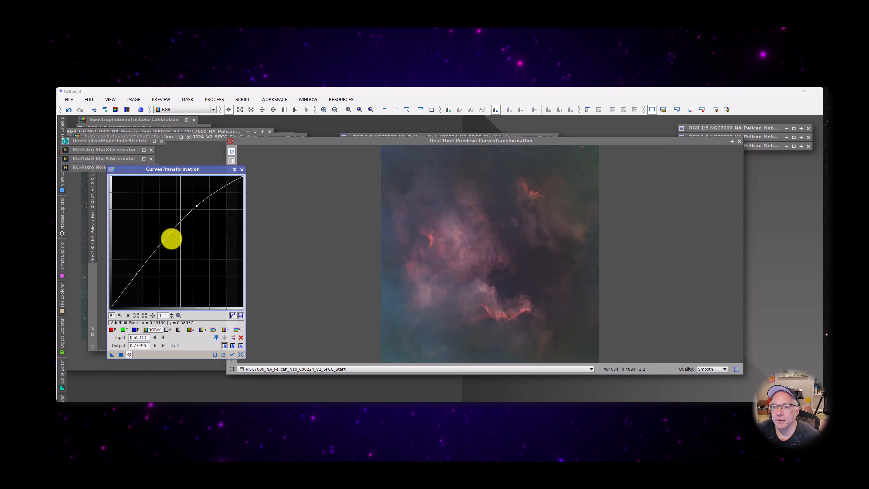
mouse_move(137, 274)
mouse_down()
mouse_move(131, 266)
mouse_move(137, 273)
mouse_up()
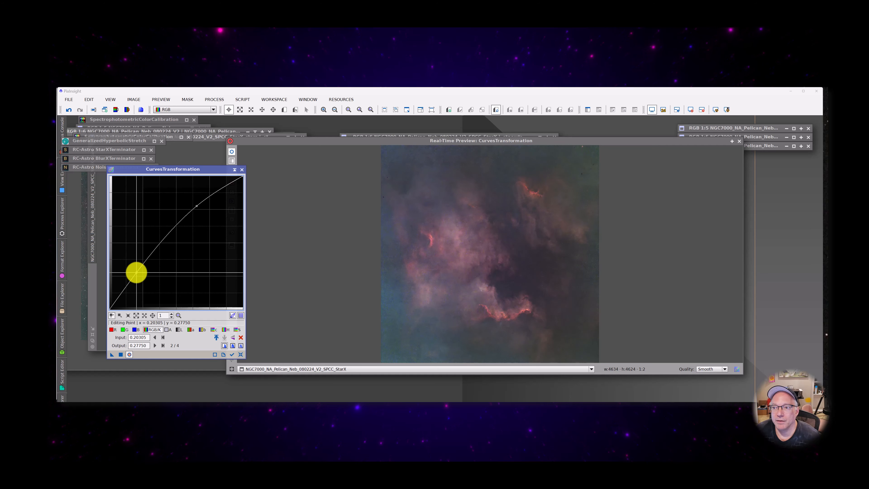
drag(137, 272, 138, 273)
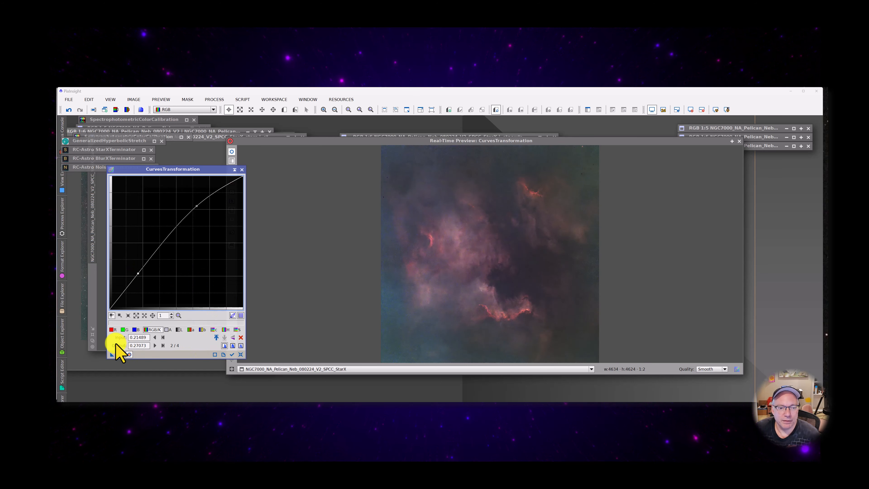
click(120, 355)
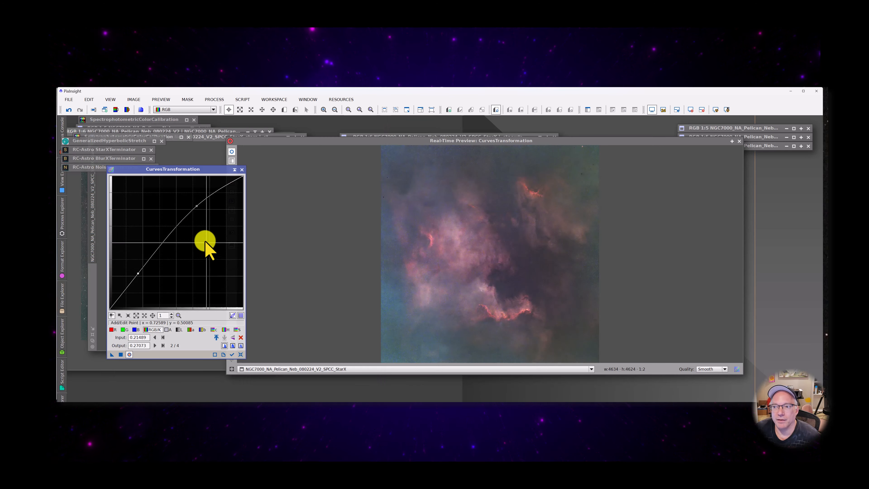
click(241, 355)
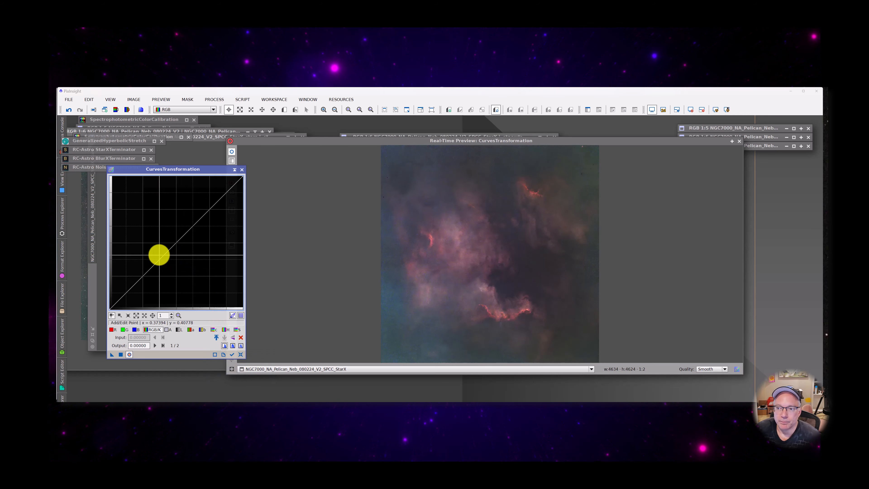
Try an RGB/K S-curve with points at about 0.256/0.213 and 0.687/0.721, then reset the curve
click(153, 261)
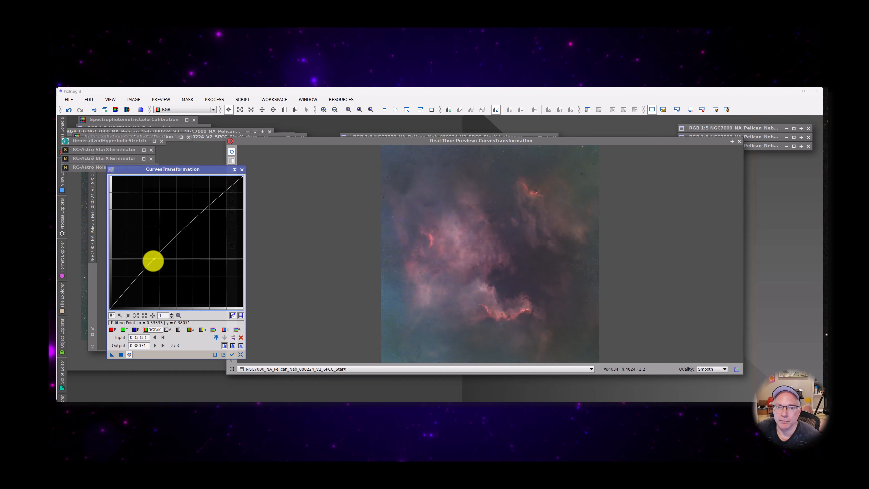
drag(153, 261, 141, 282)
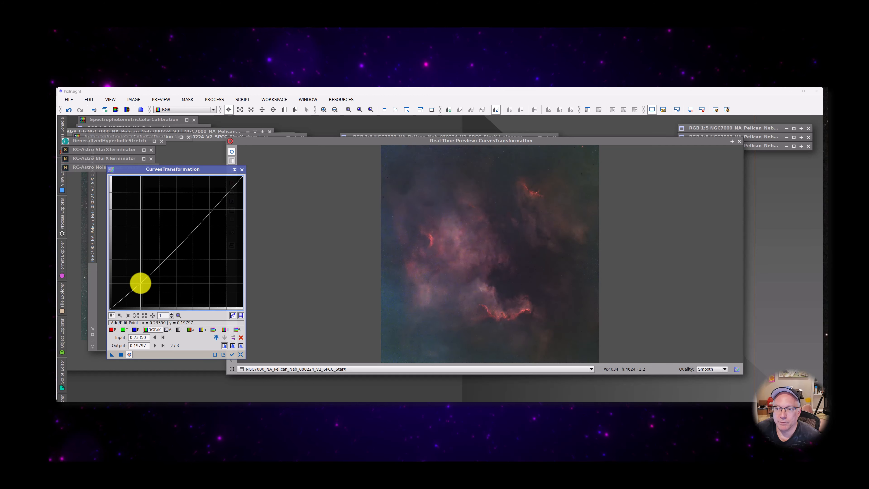
drag(204, 221, 201, 213)
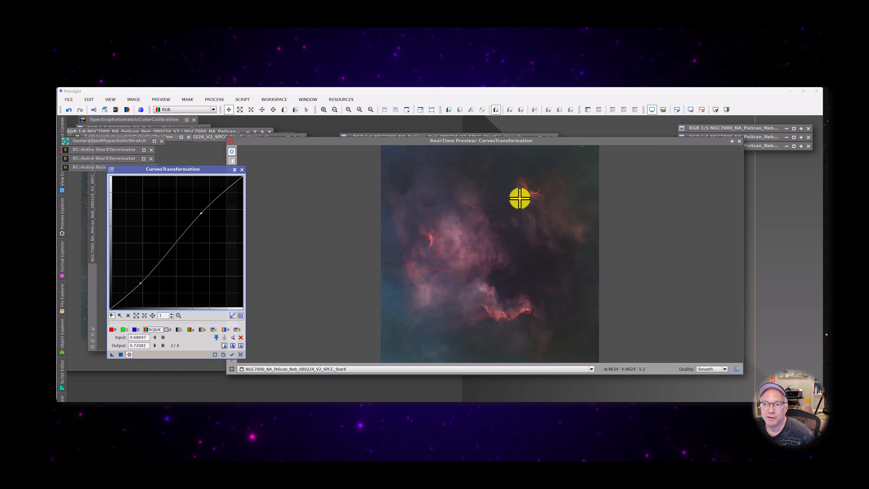
drag(140, 283, 143, 281)
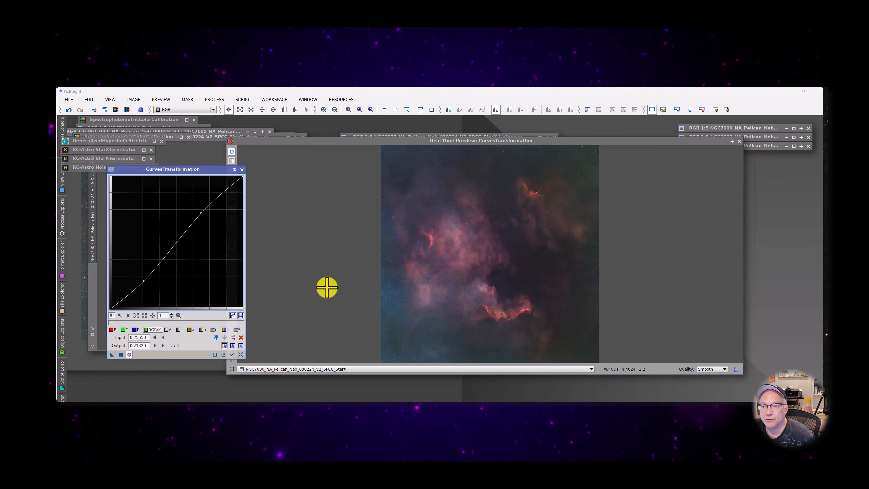
click(241, 354)
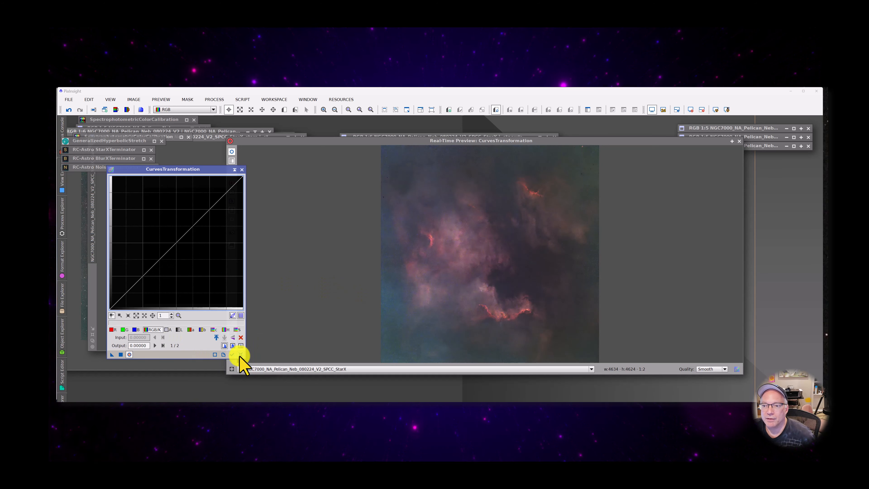
Apply an RGB/K S-curve with points at about 0.223/0.152 and 0.712/0.743 to the starless image and close the curves dialog
drag(136, 284, 137, 286)
drag(199, 211, 205, 209)
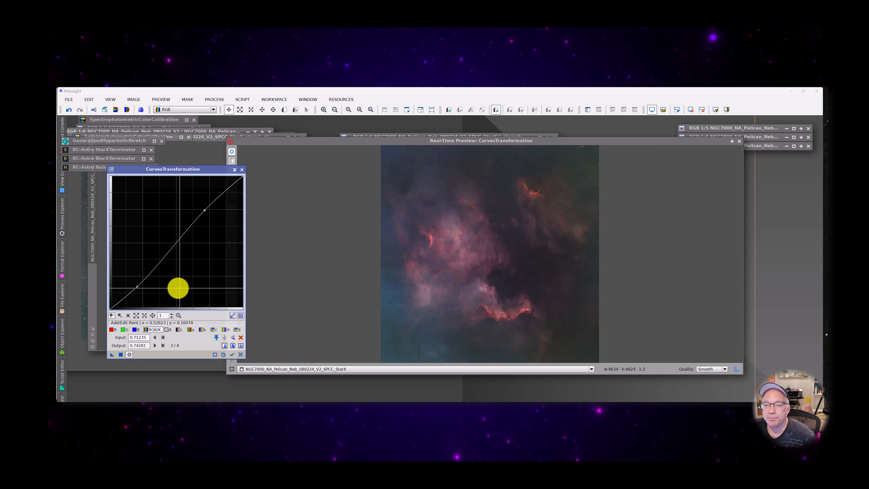
drag(137, 287, 139, 290)
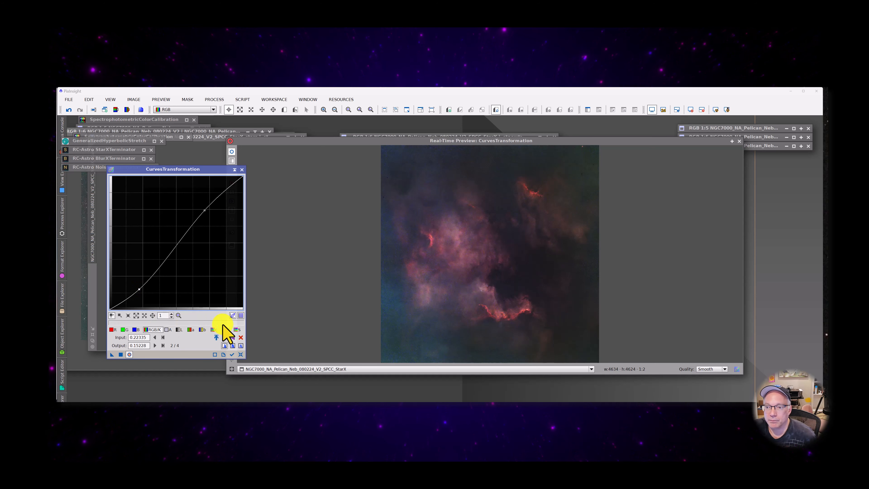
click(120, 355)
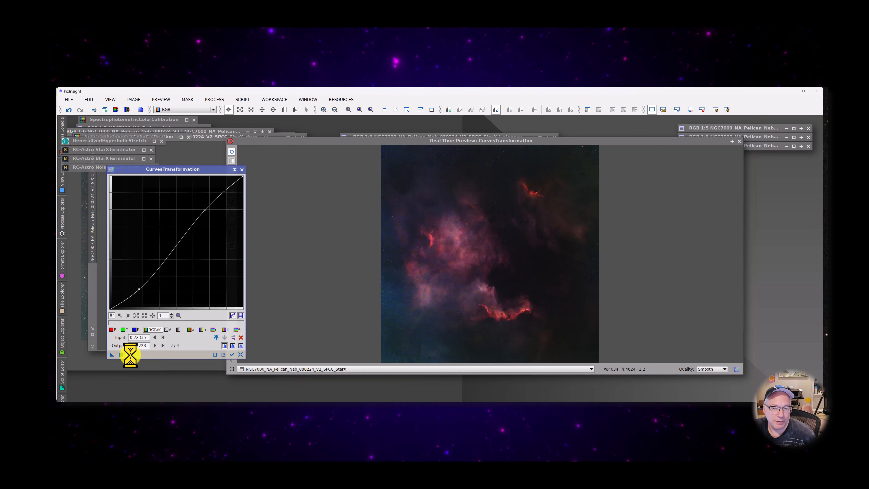
click(242, 169)
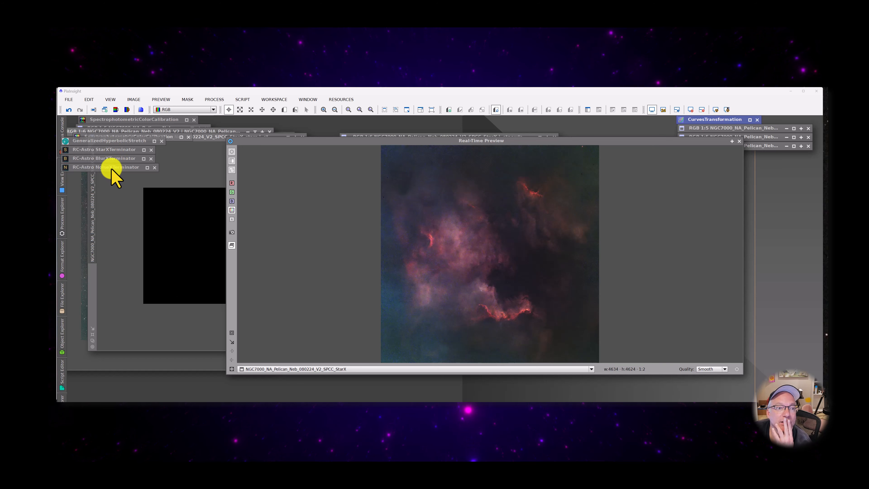
Expand the NoiseXTerminator dialog beside the preview, set Denoise to 0.50 and Detail to 0.15, and compare its real-time result
drag(111, 168, 129, 207)
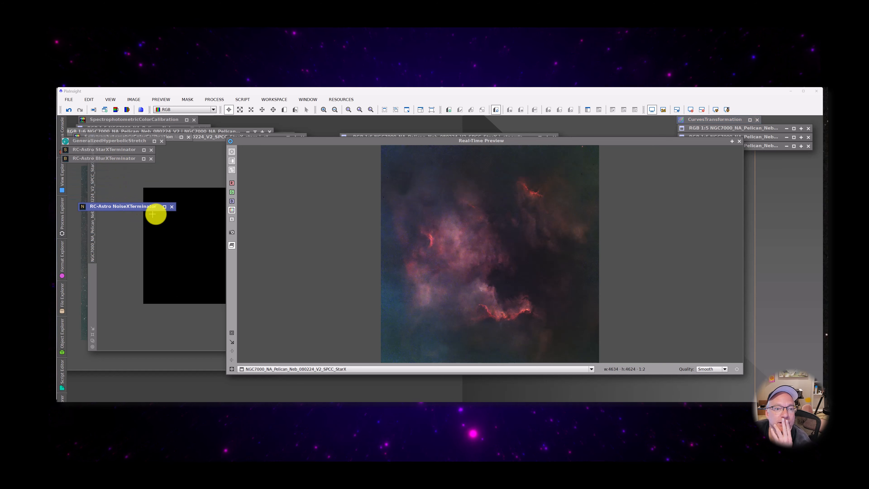
click(165, 207)
drag(156, 252, 145, 229)
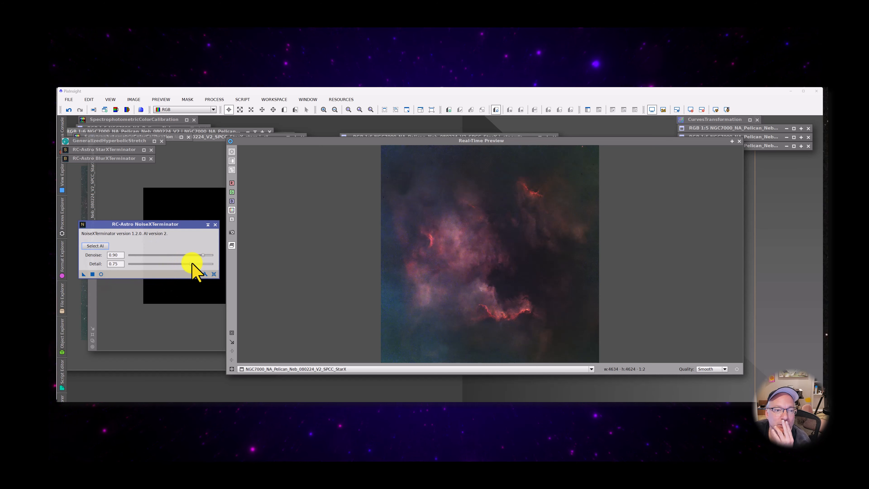
drag(203, 255, 170, 258)
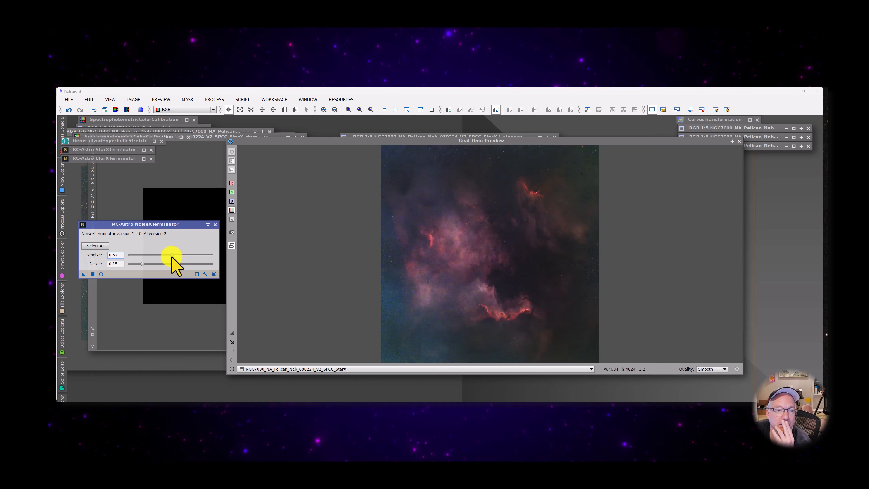
click(101, 273)
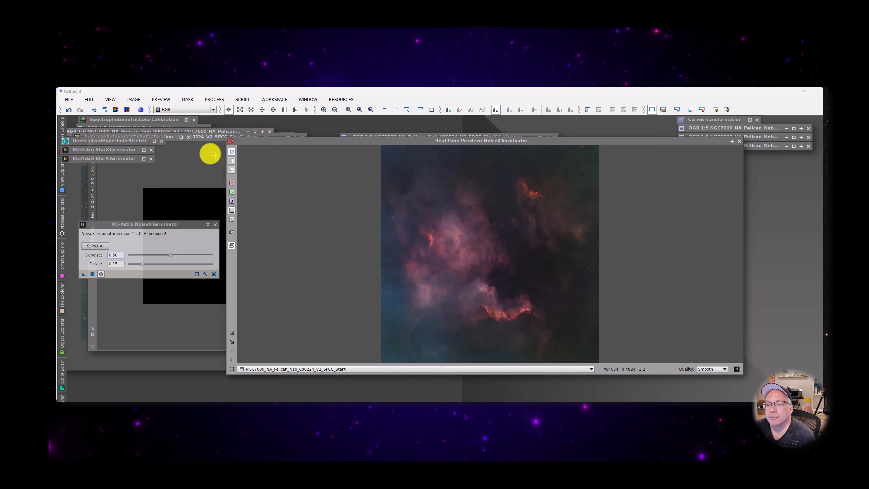
click(233, 152)
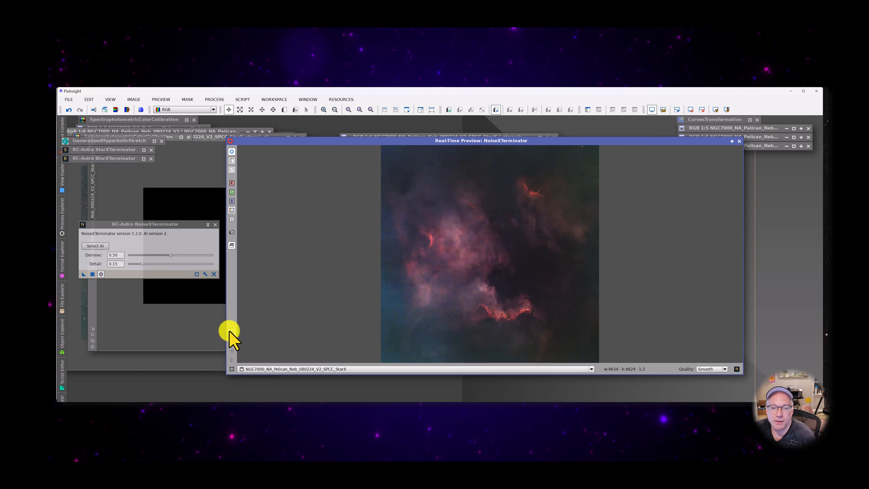
Raise Denoise to 1.00 and compare the real-time result up close and across the whole starless image
drag(388, 291, 464, 352)
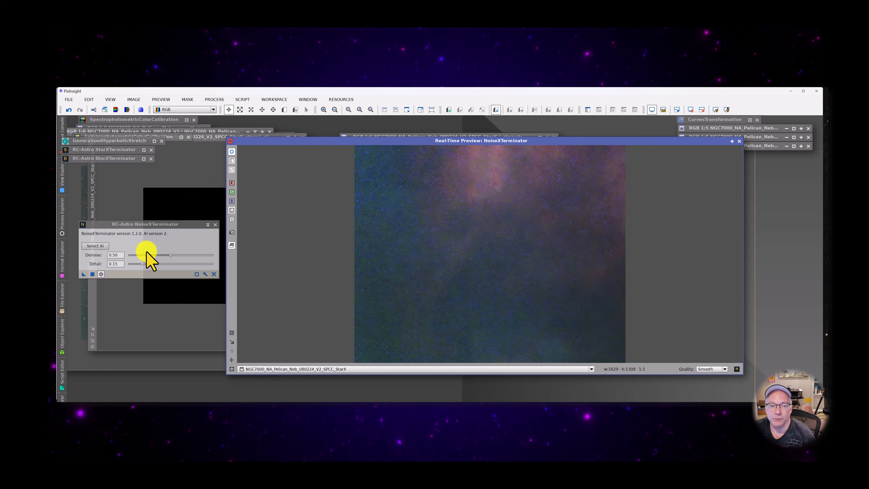
click(171, 255)
drag(171, 255, 218, 254)
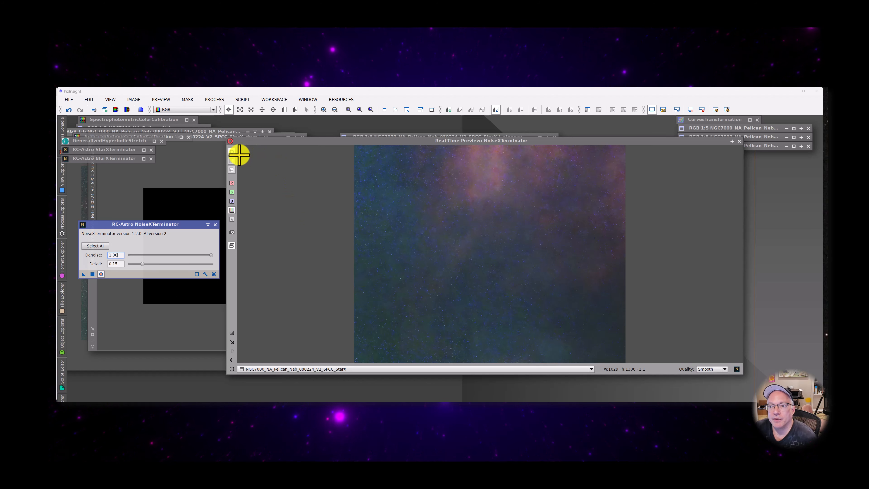
click(233, 152)
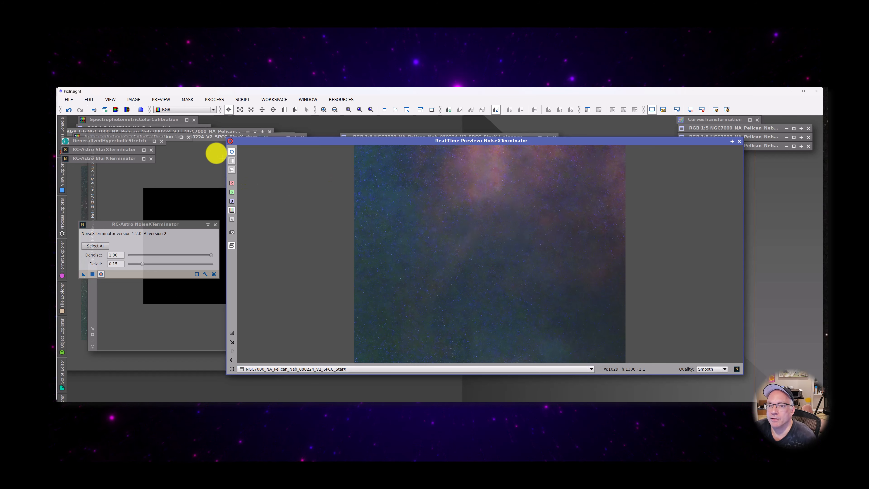
click(232, 369)
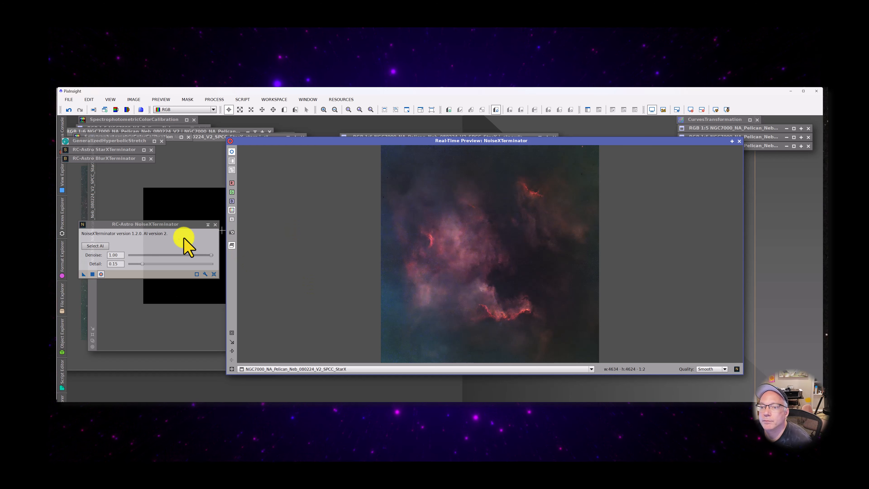
click(231, 151)
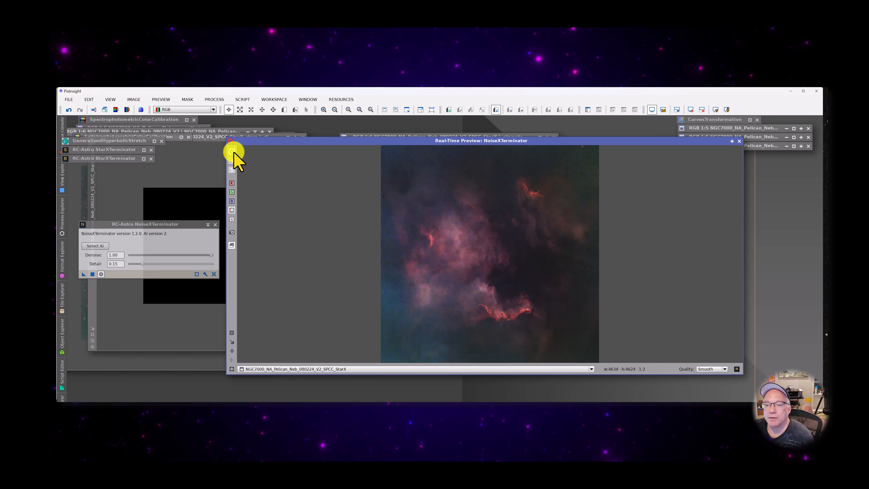
Set Denoise to 0.90, end the real-time calculation and try to apply NoiseXTerminator to the starless image
click(117, 255)
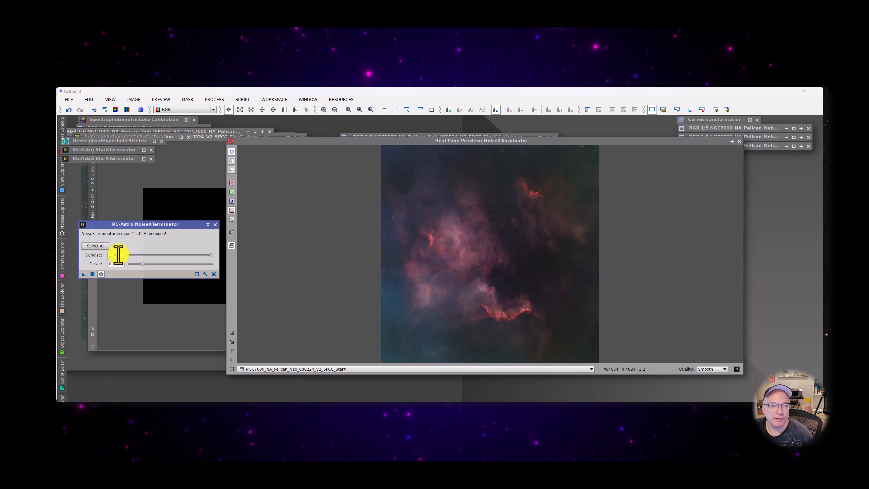
text(0.90)
key(Return)
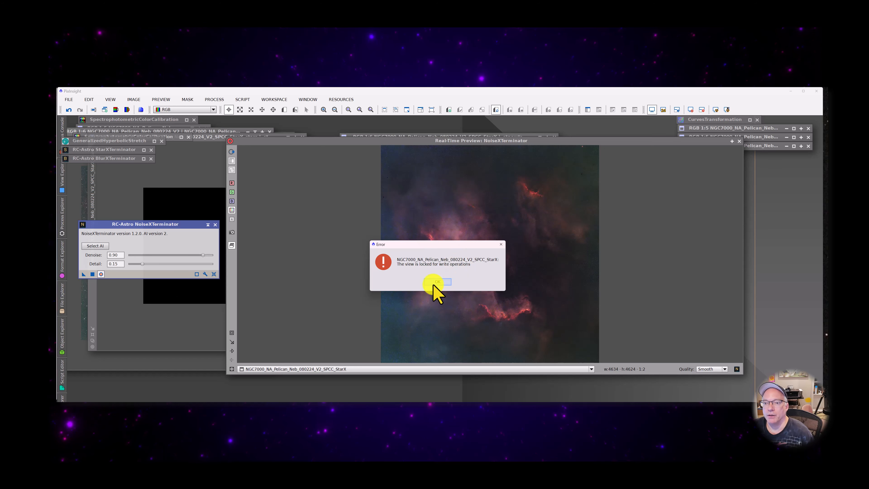
click(433, 280)
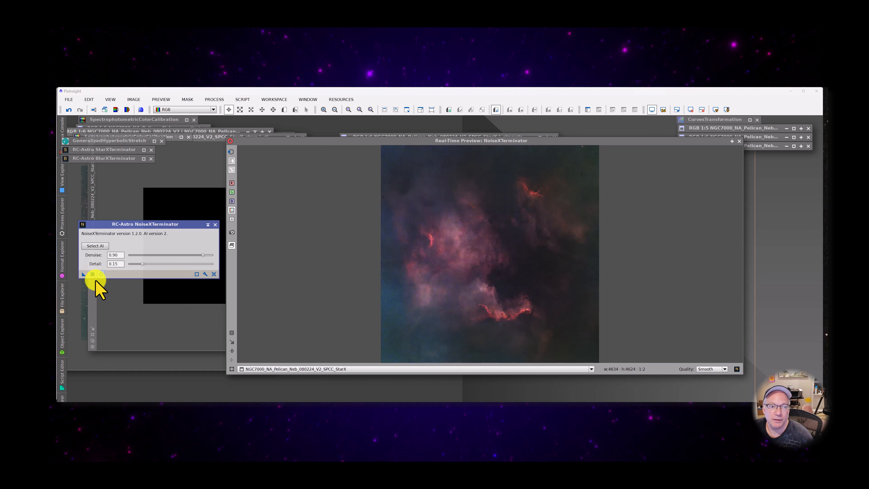
click(93, 275)
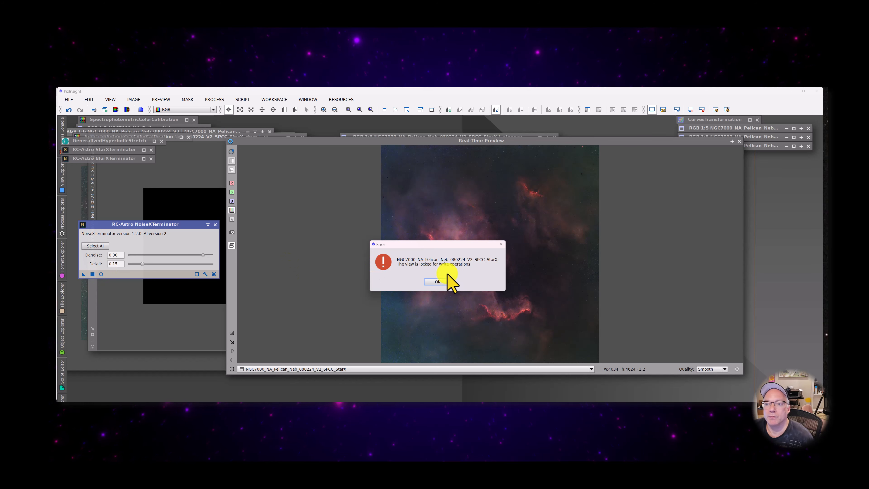
click(445, 283)
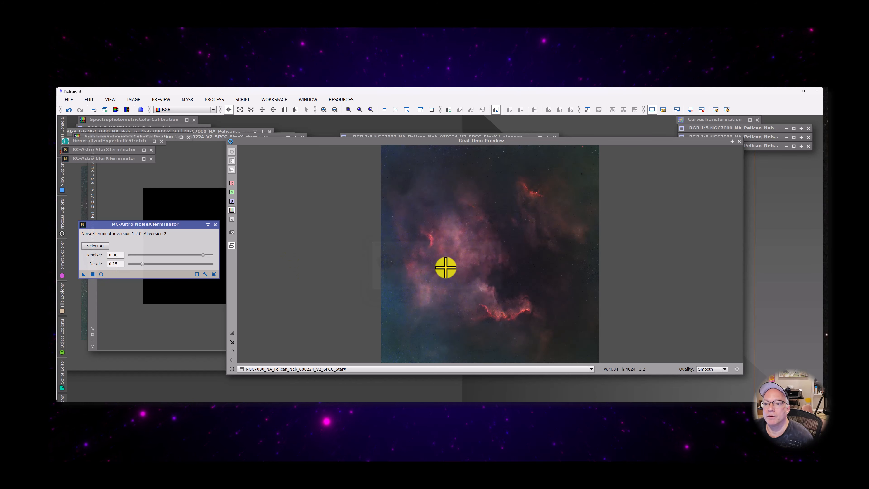
Move the real-time preview off the starless image and apply NoiseXTerminator to that image
drag(429, 139, 563, 281)
click(437, 139)
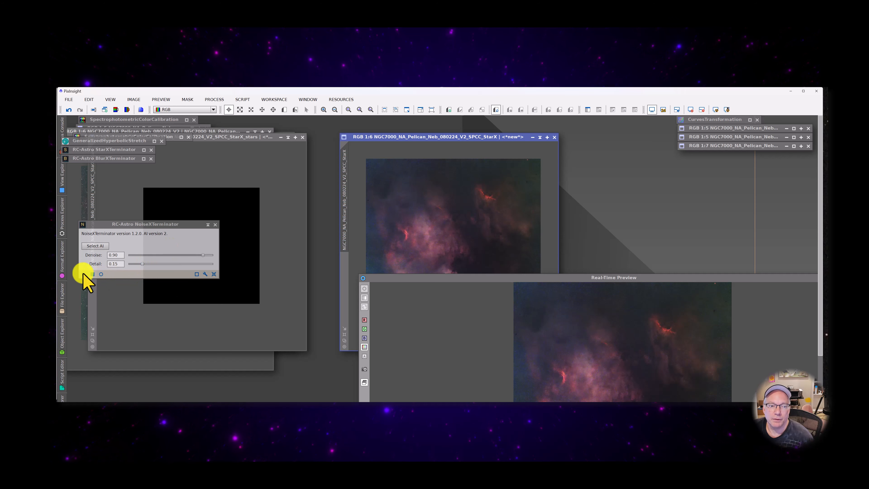
drag(83, 274, 460, 233)
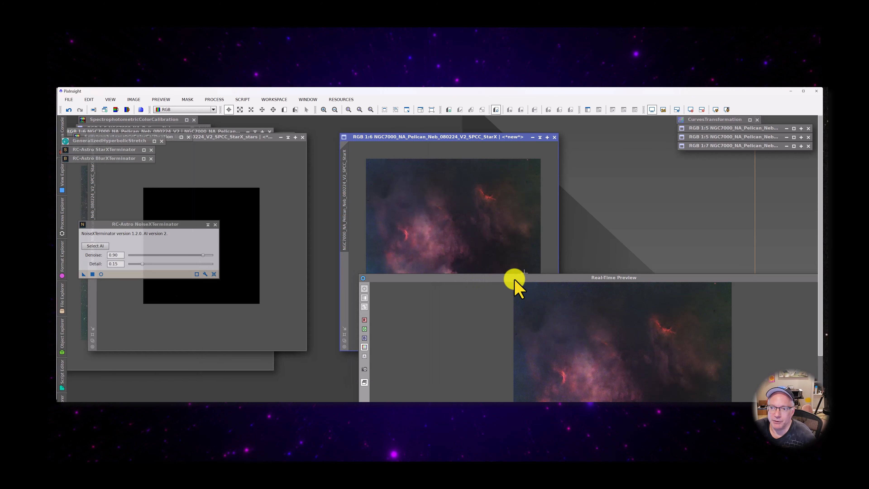
Bring the real-time preview window back into reach and close it
drag(514, 281, 517, 140)
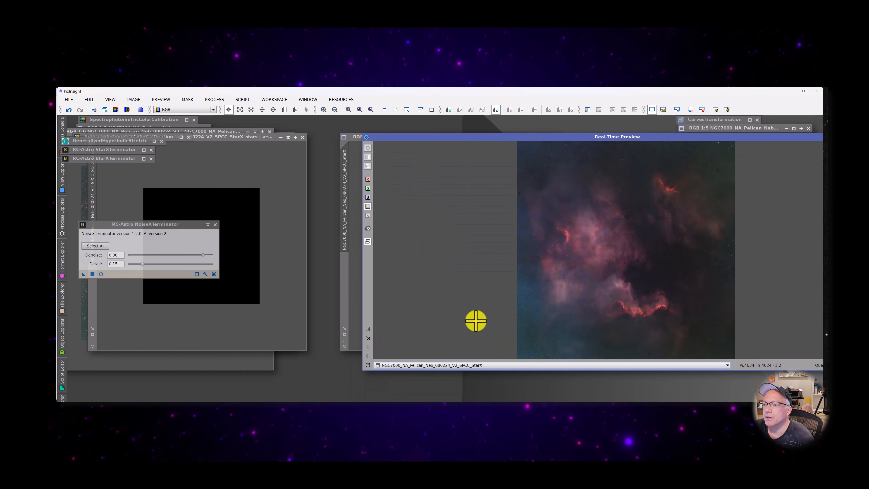
drag(669, 139, 573, 190)
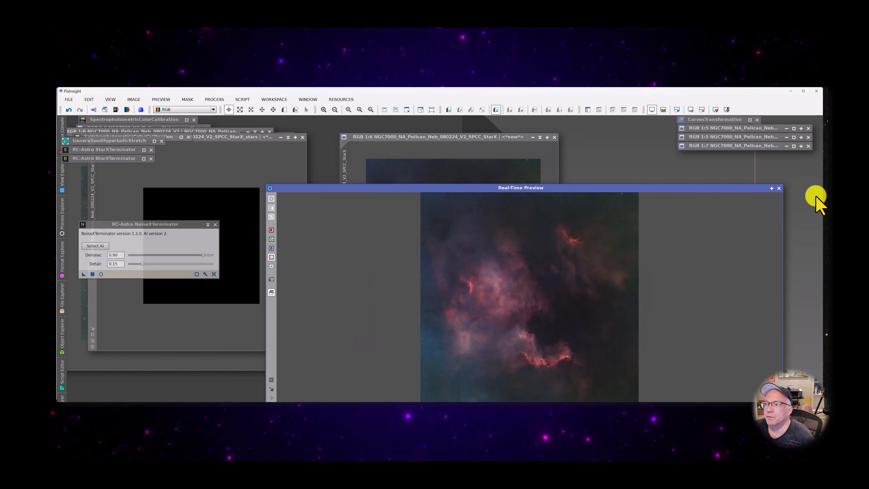
click(780, 188)
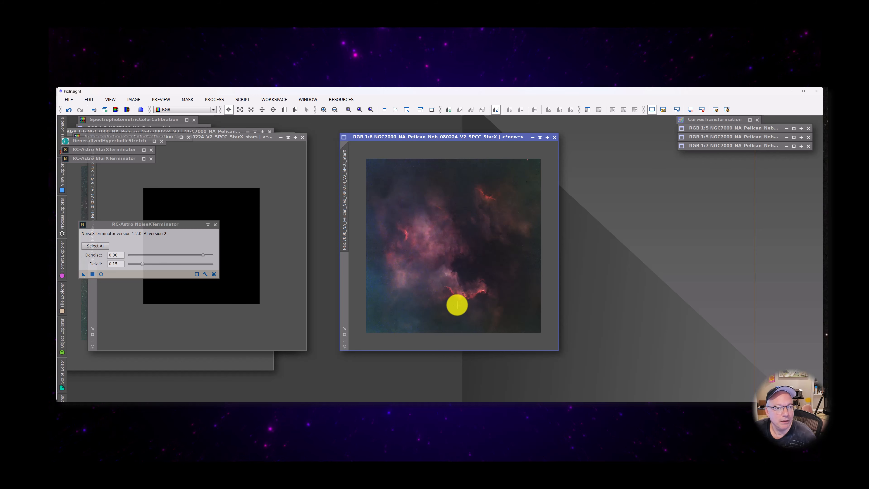
Move the starless image aside, bring the stars-only image forward and open the Star Stretch script for it
drag(426, 137, 511, 171)
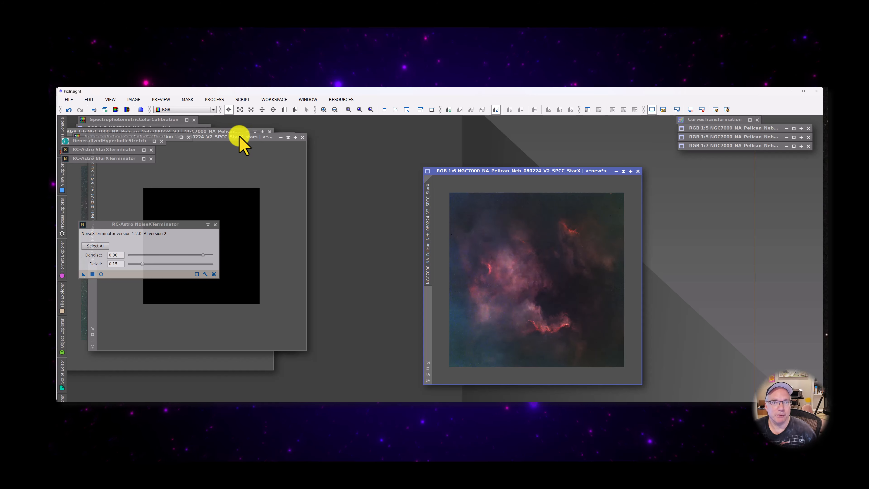
drag(240, 137, 460, 163)
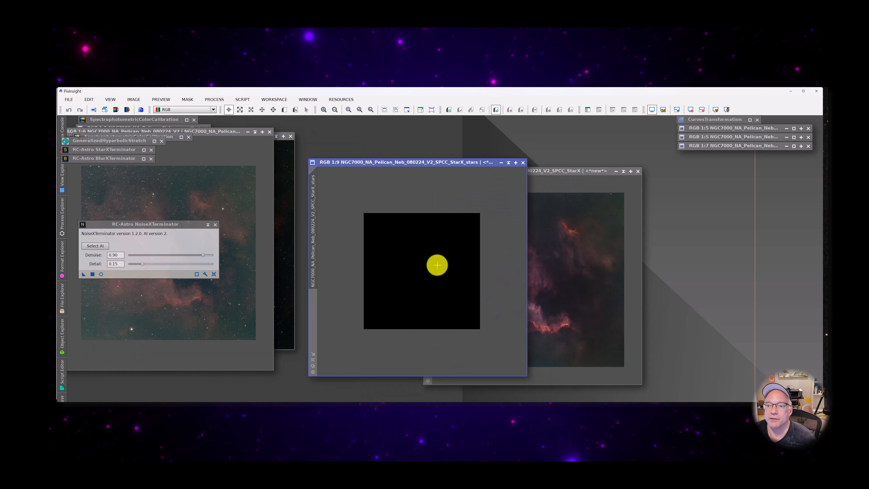
scroll(438, 265, up, 3)
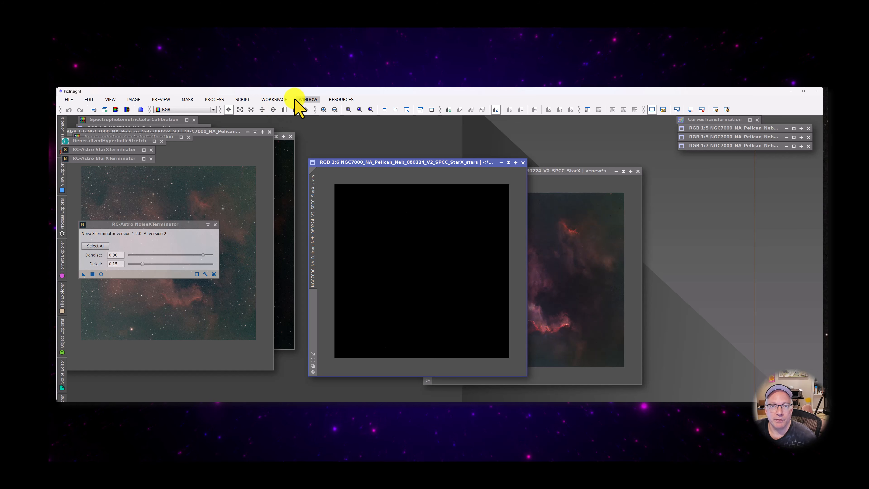
click(243, 99)
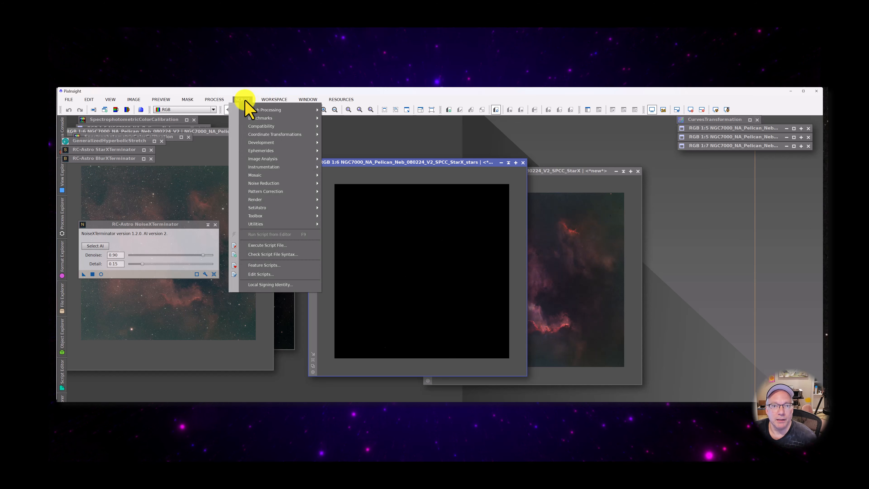
mouse_move(283, 209)
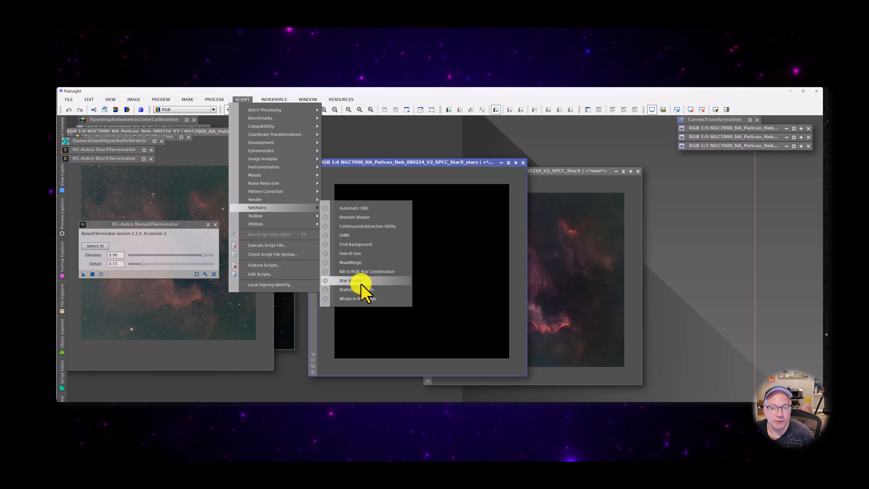
click(361, 282)
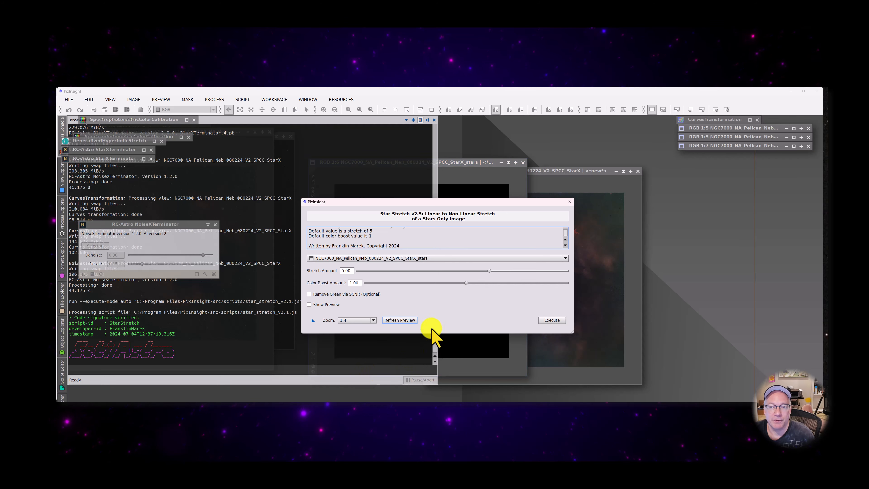
Reposition the Star Stretch dialog, enable its preview and enlarge the dialog so the whole star field fits
drag(424, 205, 313, 186)
double_click(313, 185)
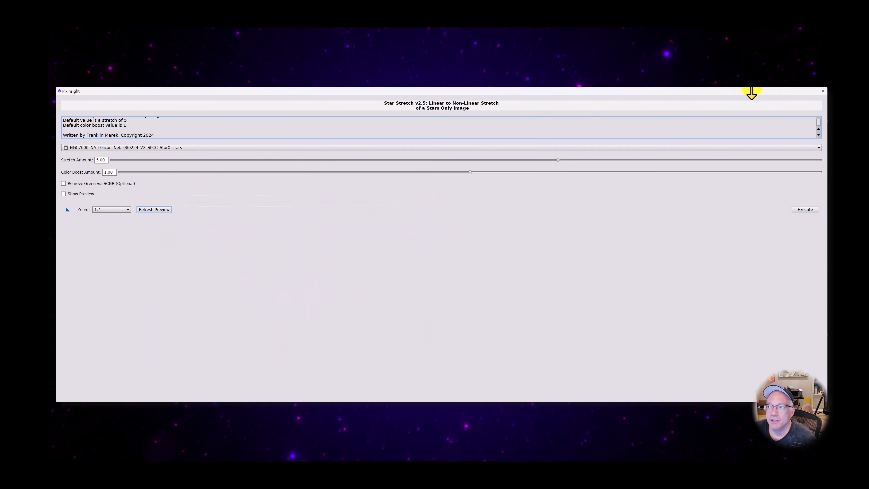
drag(729, 94, 595, 155)
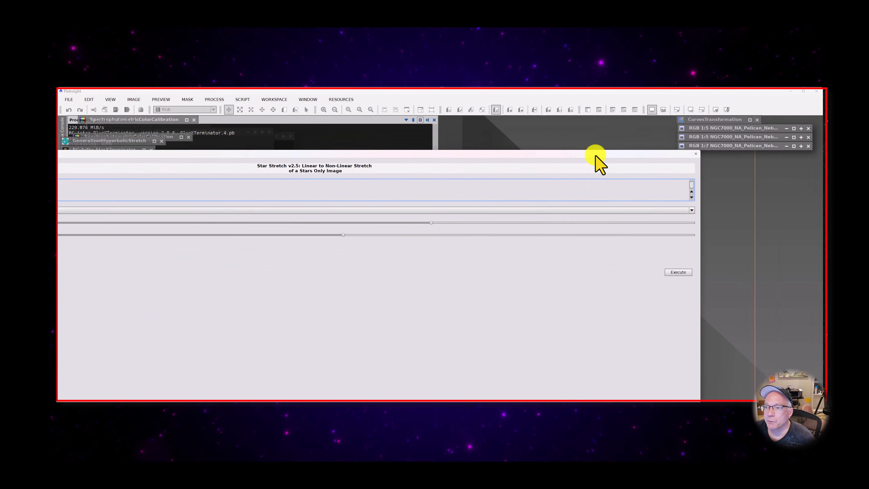
double_click(594, 155)
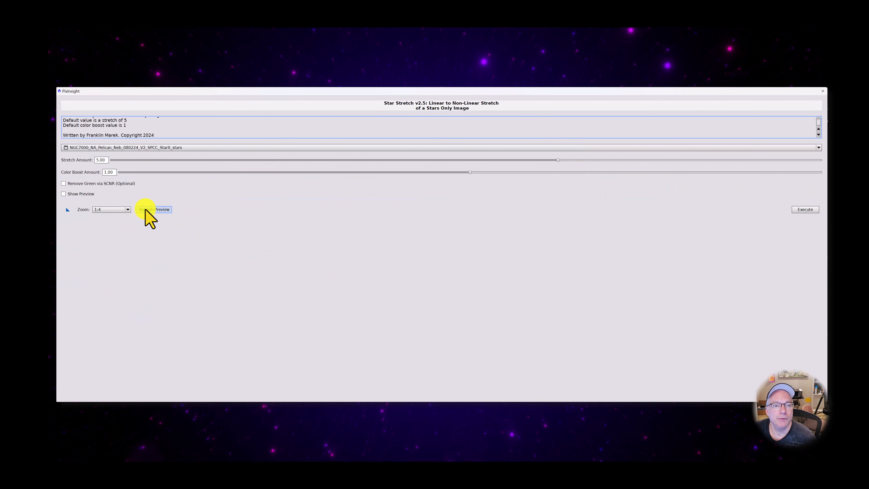
click(64, 194)
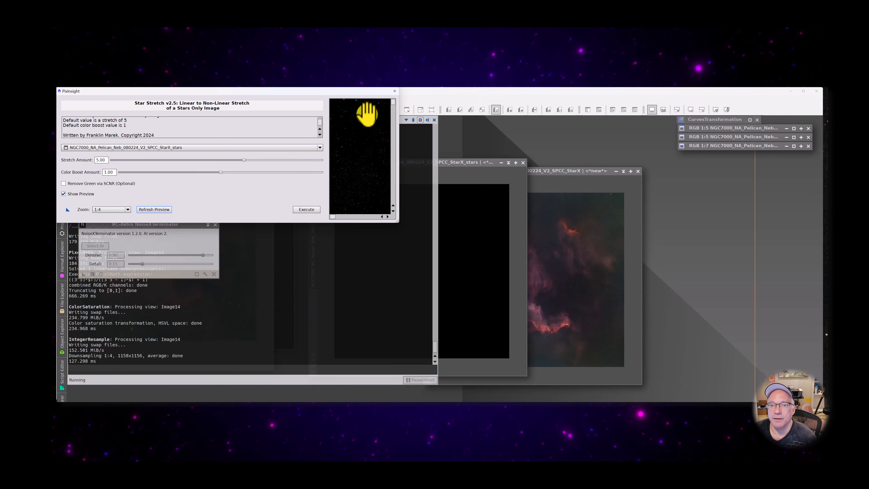
drag(398, 220, 695, 375)
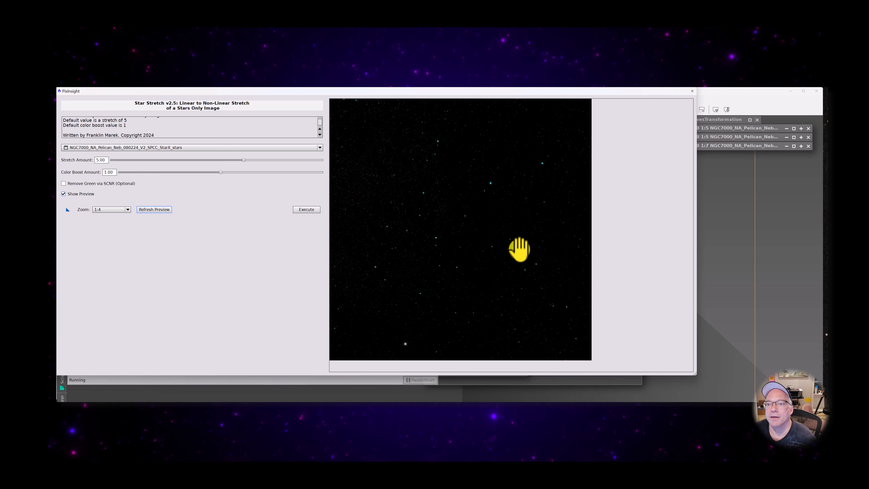
Set the Star Stretch preview zoom to 1:1 and examine the star colours and sizes across the field
mouse_move(474, 228)
mouse_down()
mouse_move(469, 240)
mouse_move(462, 238)
mouse_move(478, 217)
mouse_up()
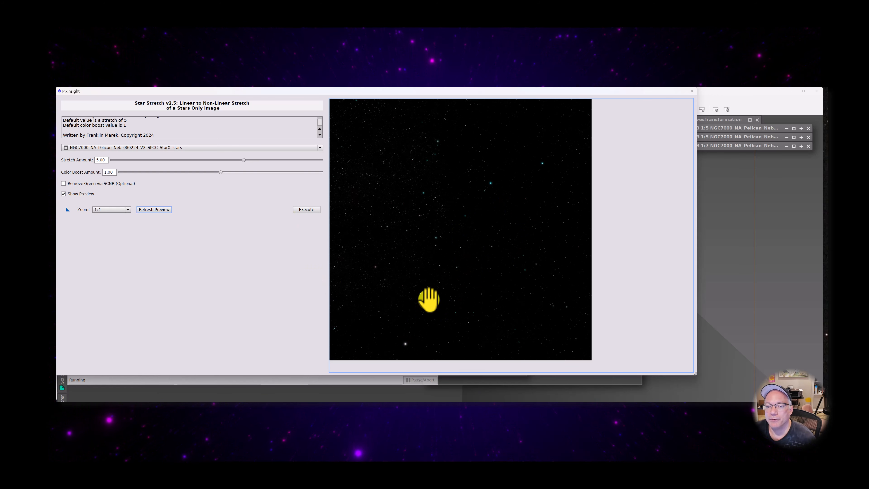
click(117, 209)
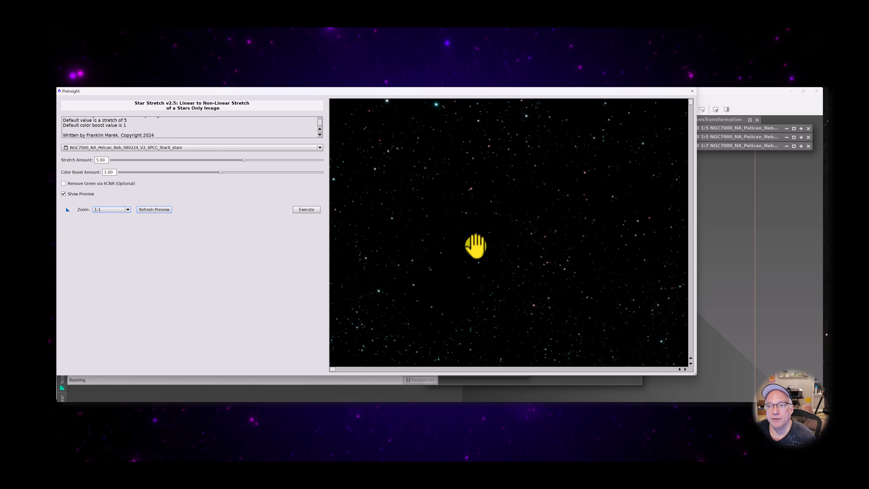
drag(505, 298, 529, 138)
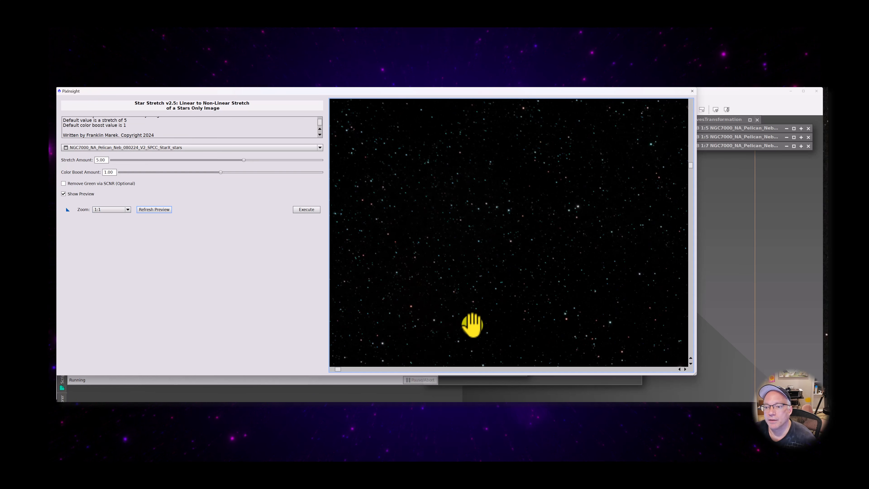
drag(472, 322, 524, 201)
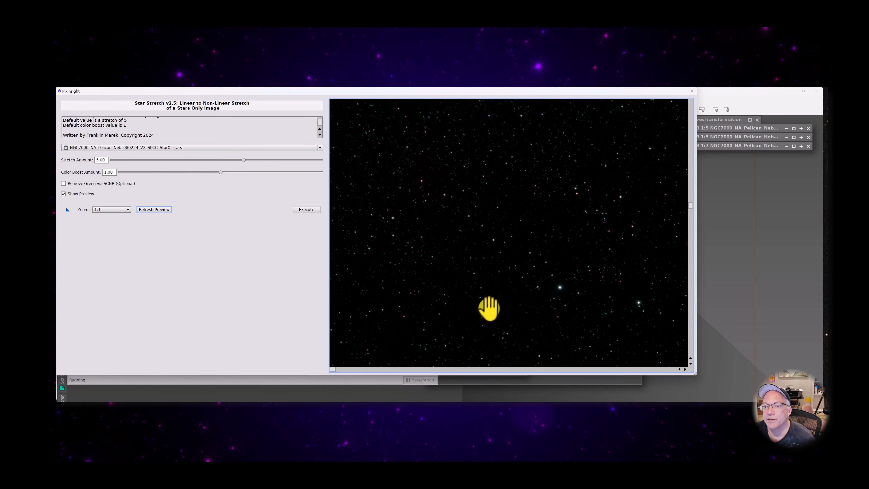
drag(489, 306, 445, 193)
drag(487, 341, 490, 234)
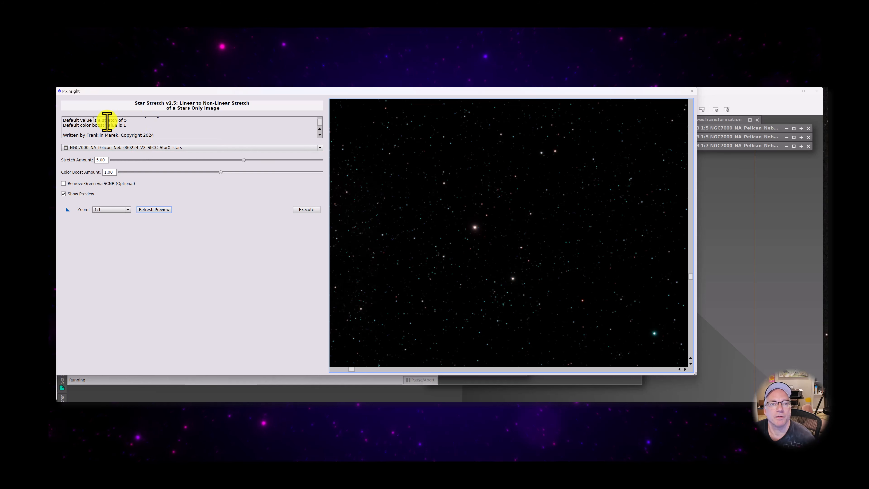
drag(504, 311, 502, 224)
drag(605, 281, 505, 224)
drag(605, 299, 425, 355)
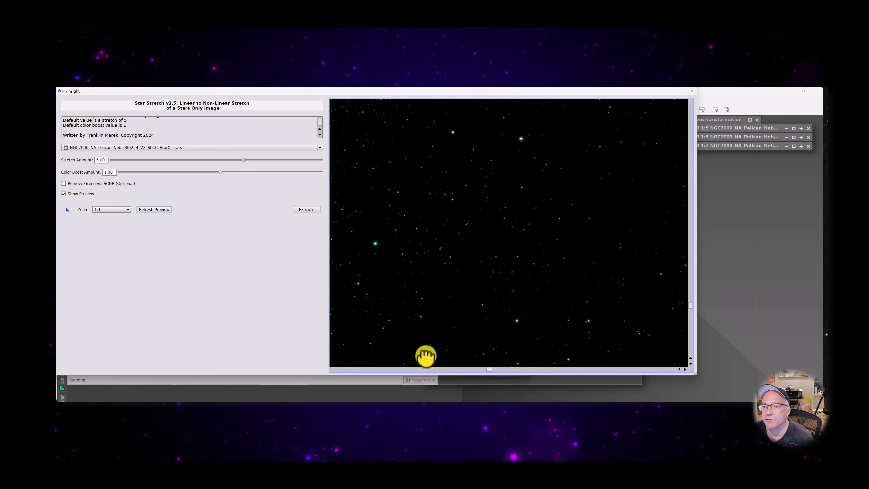
drag(513, 284, 513, 363)
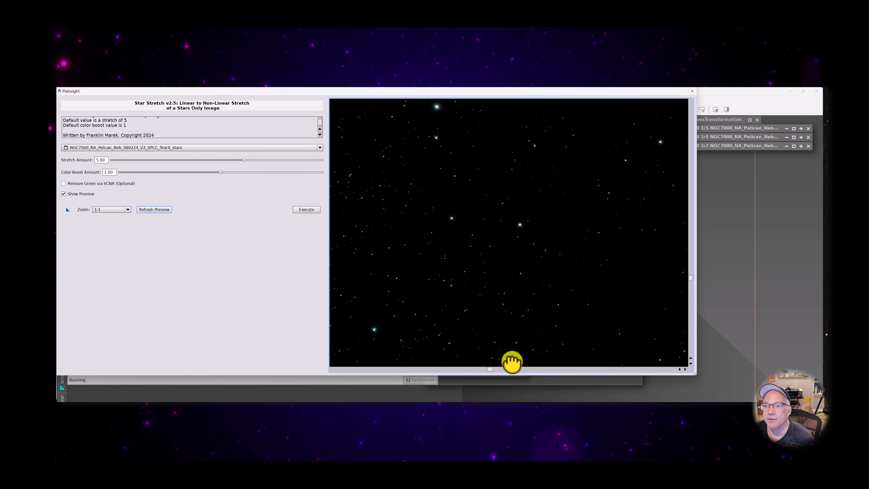
Enable optional green removal via SCNR for the star stretch and refresh the preview
click(64, 184)
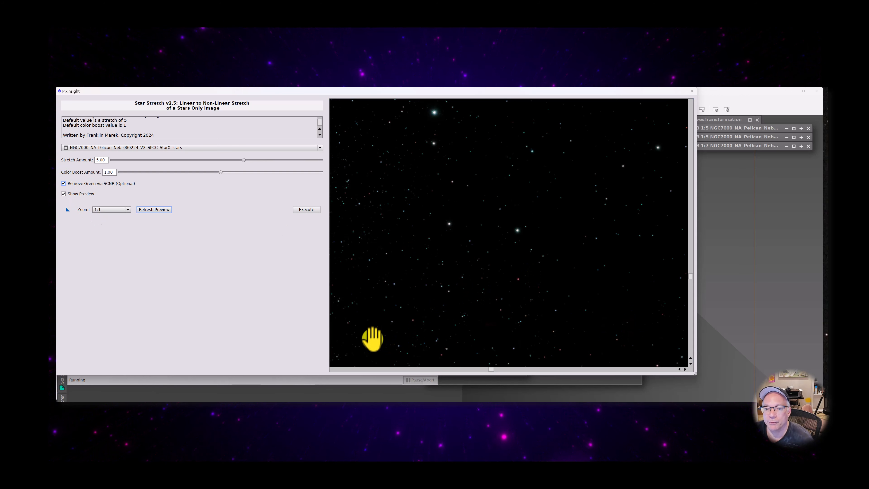
drag(351, 340, 448, 257)
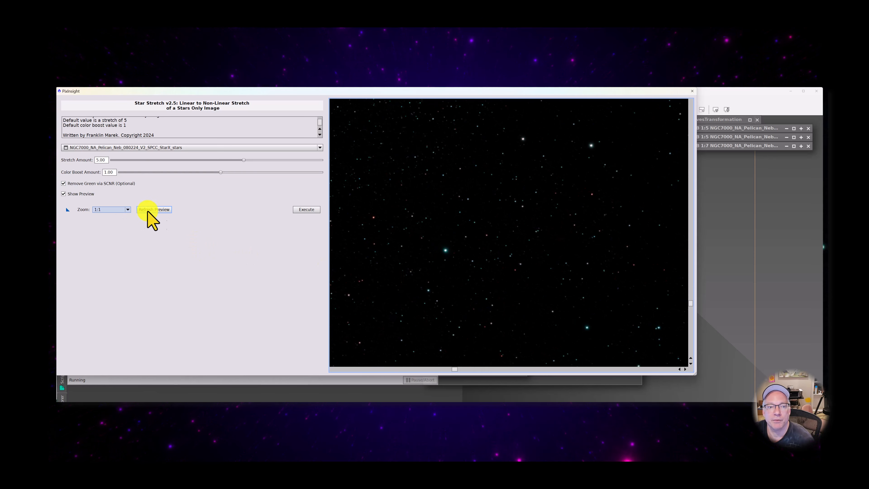
click(165, 208)
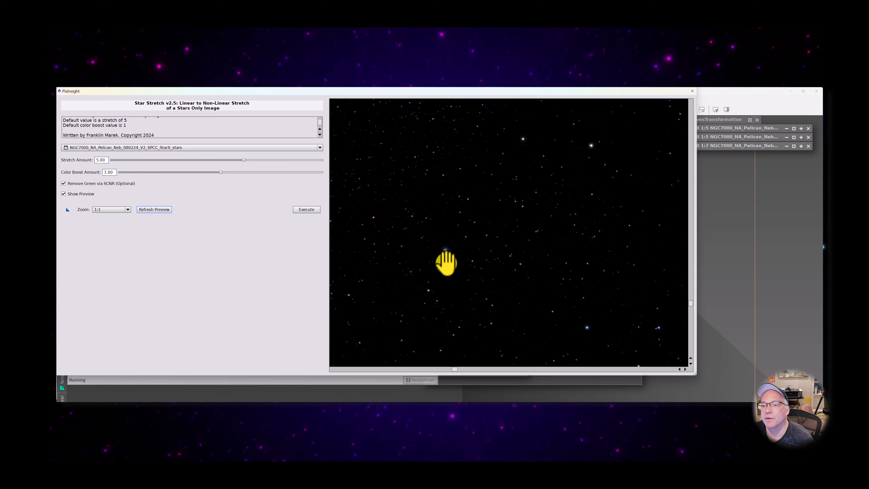
Examine the refreshed preview across the whole star field, checking bright and faint stars for natural colour after green removal
drag(447, 264, 460, 273)
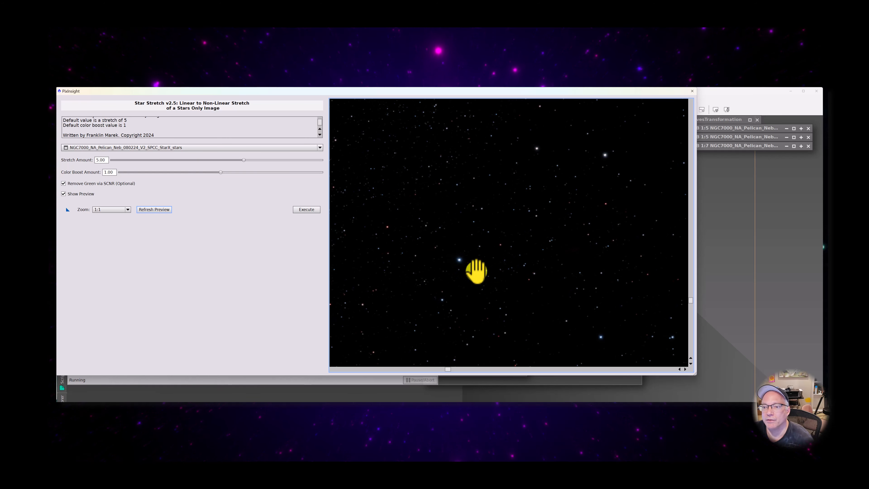
drag(580, 204, 410, 399)
drag(515, 253, 500, 314)
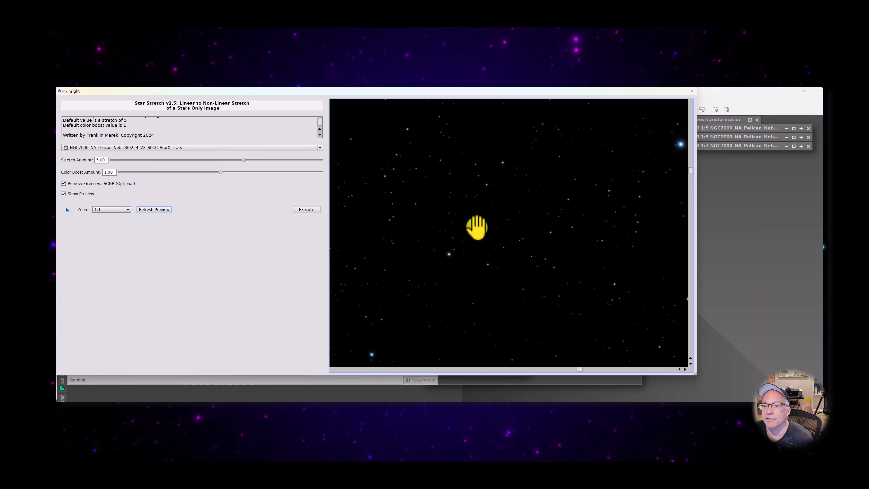
drag(475, 227, 360, 356)
drag(572, 243, 359, 281)
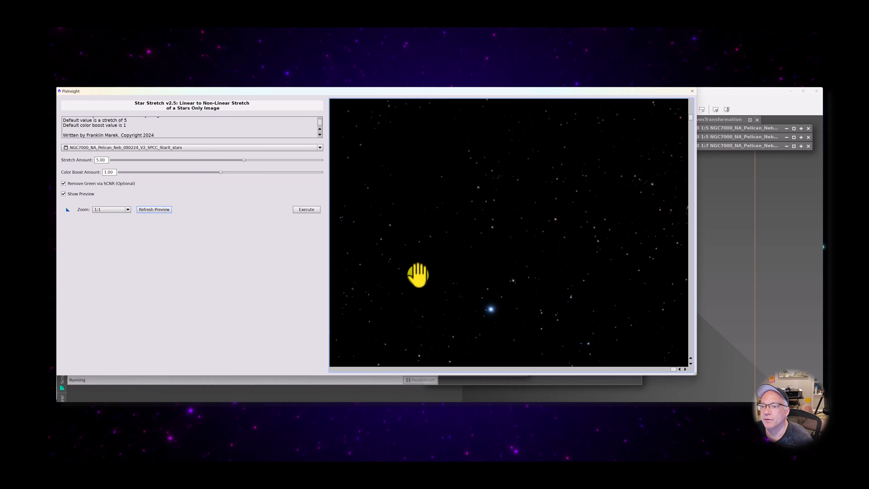
drag(483, 314, 517, 241)
drag(504, 295, 526, 241)
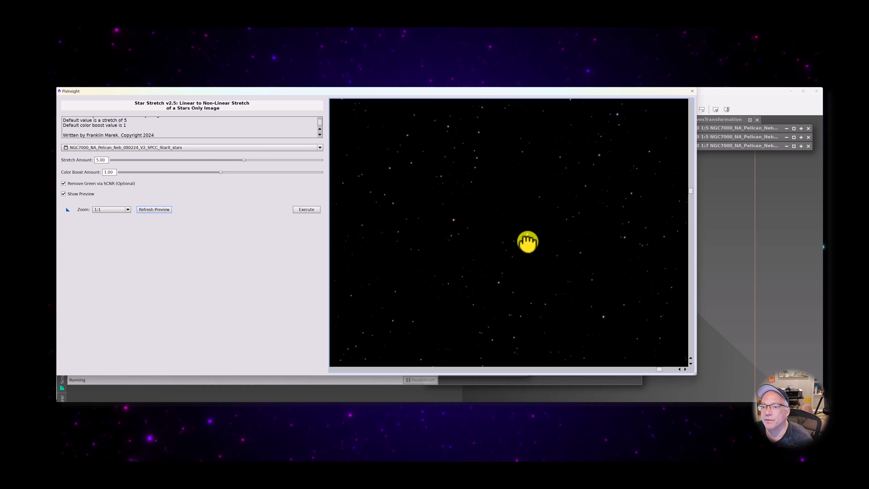
drag(530, 304, 623, 182)
drag(507, 342, 590, 210)
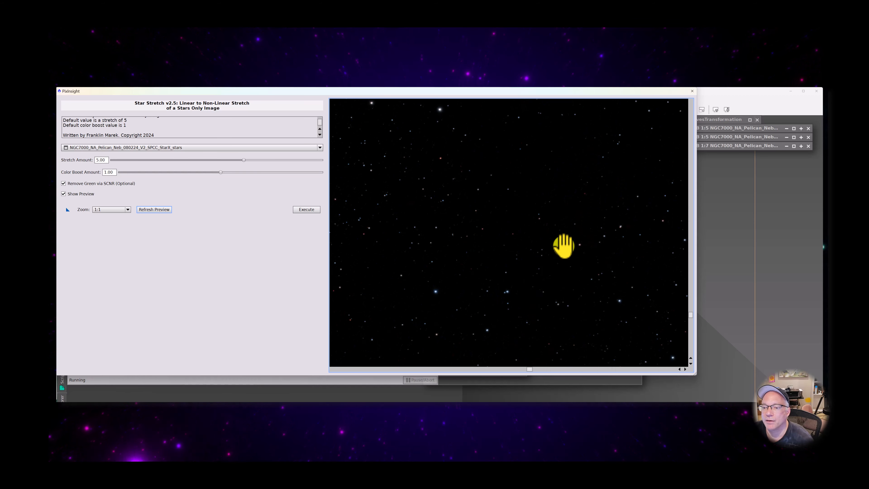
drag(517, 304, 621, 149)
drag(508, 323, 620, 370)
drag(490, 227, 469, 305)
drag(471, 249, 466, 297)
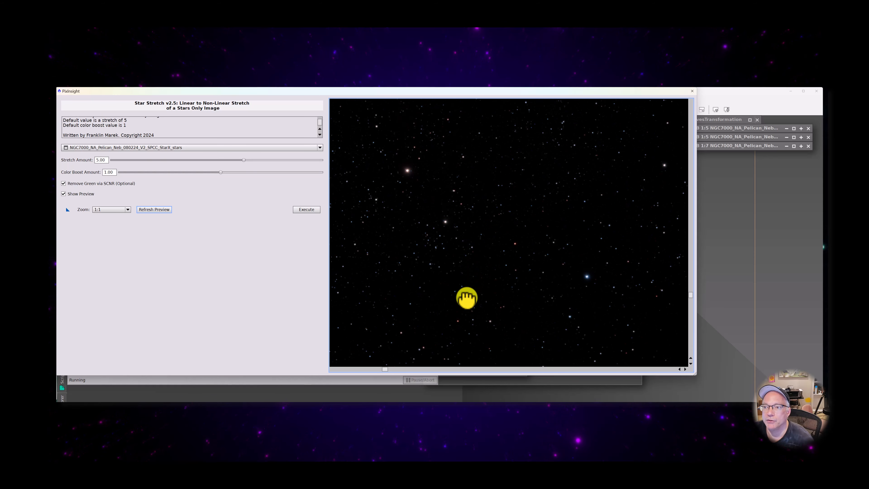
drag(441, 246, 460, 353)
drag(403, 186, 398, 291)
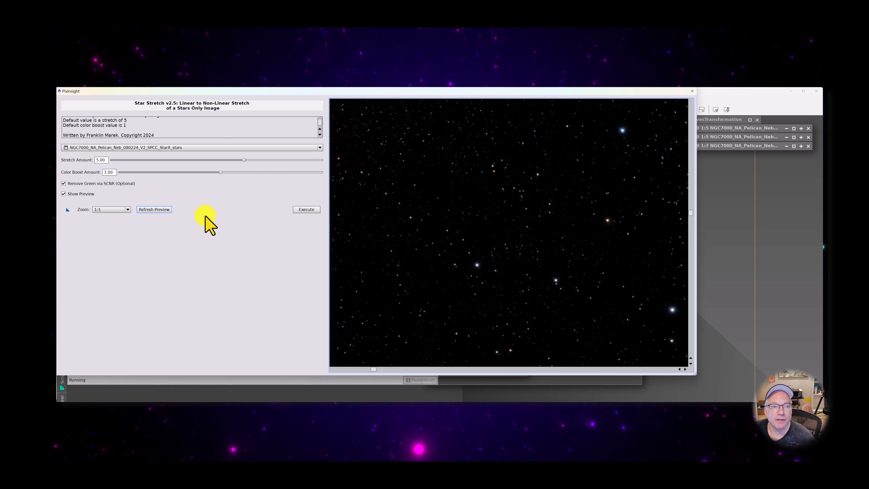
Apply the star stretch to the stars-only image and place that image side by side with the starless one
click(307, 209)
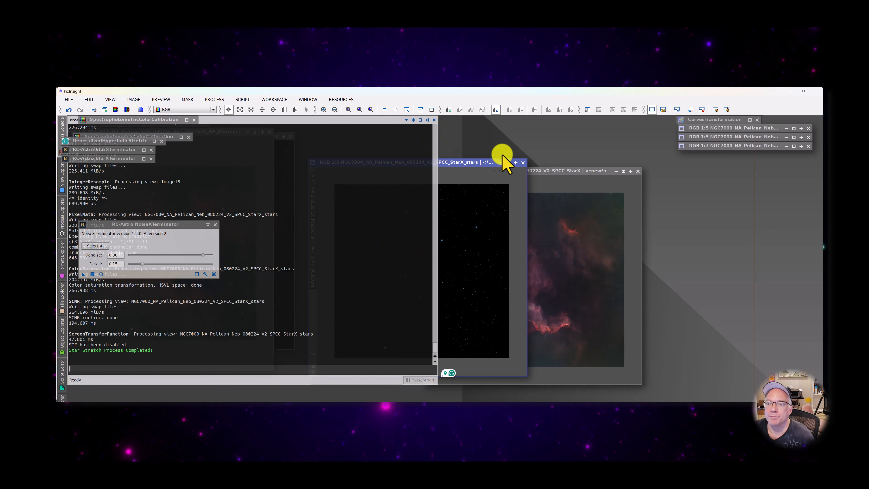
click(452, 166)
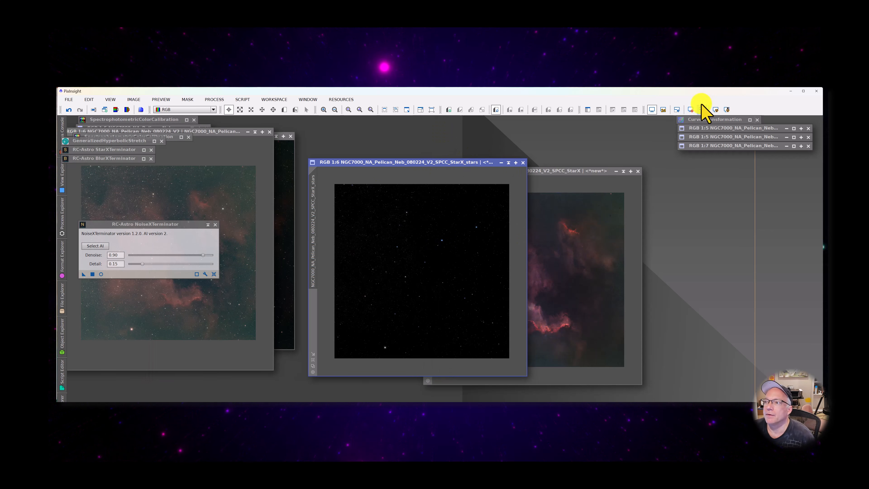
drag(557, 171, 636, 167)
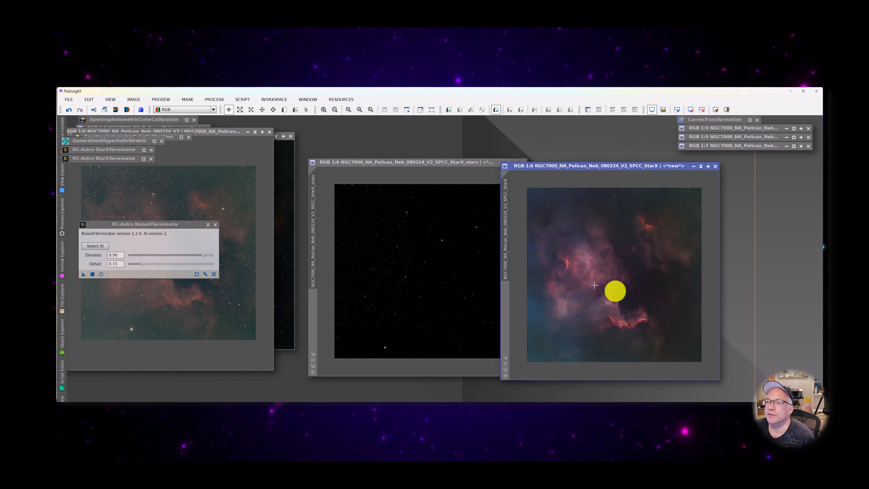
drag(428, 165, 399, 172)
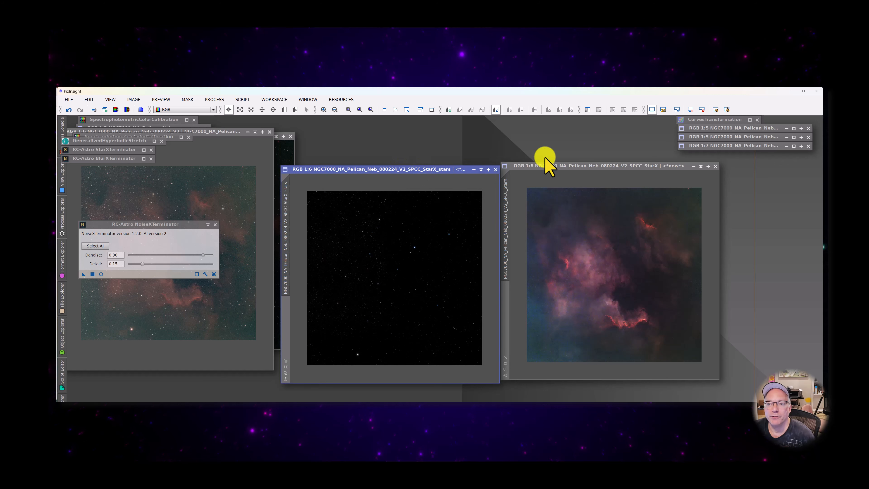
drag(554, 168, 560, 171)
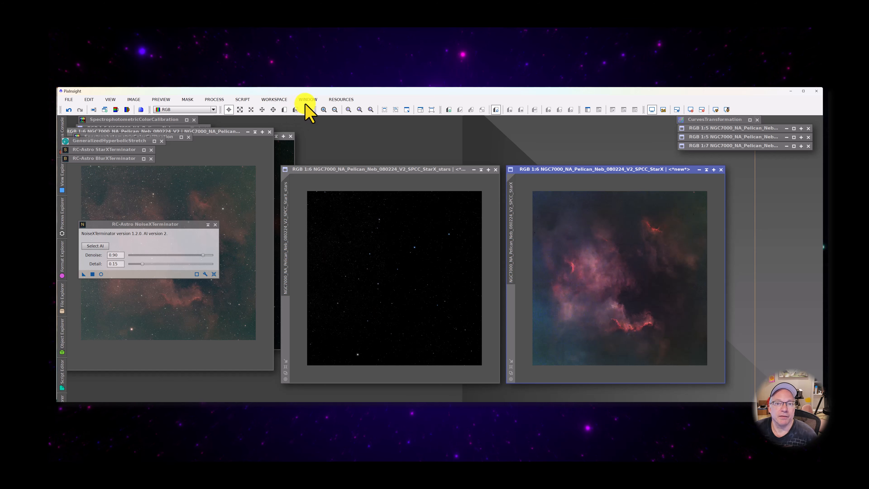
Open the CombineImages script with the starless image as Image #1 and choose the StarX_stars image as Image #2
click(243, 100)
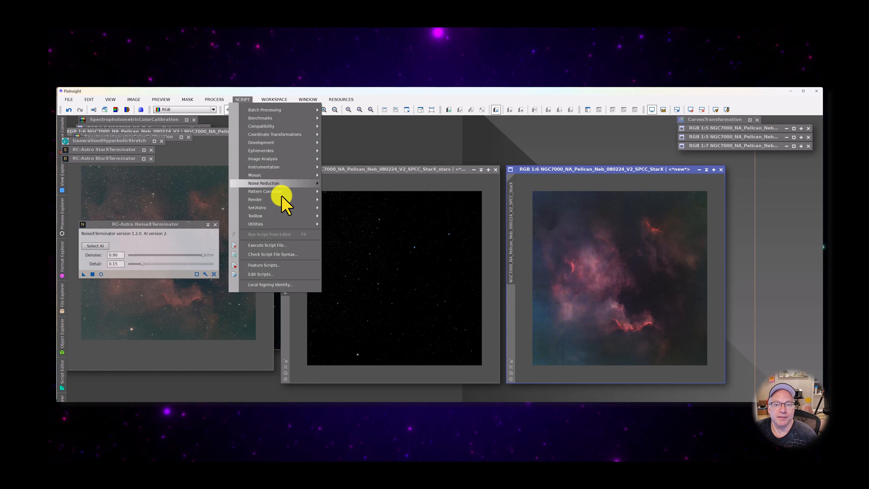
mouse_move(276, 208)
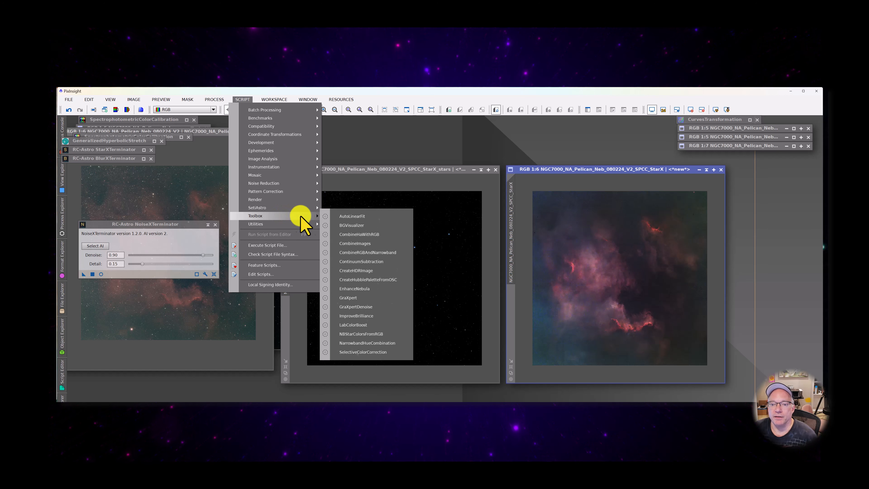
click(371, 247)
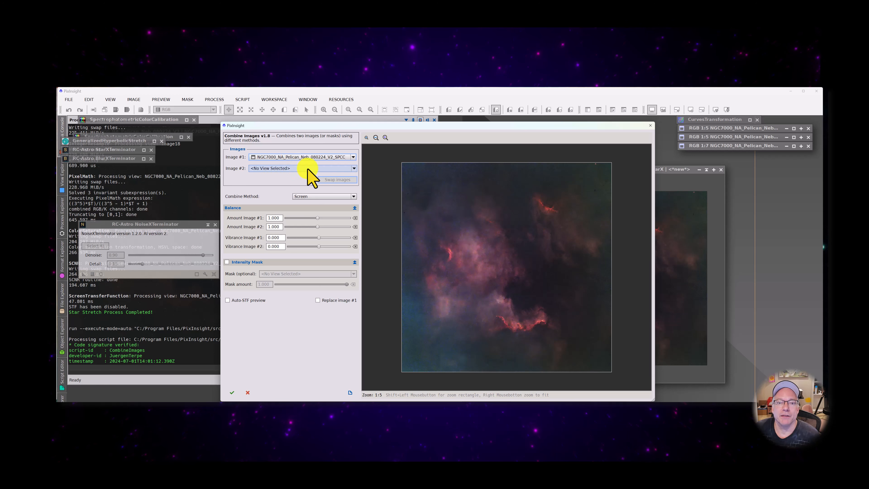
mouse_move(306, 158)
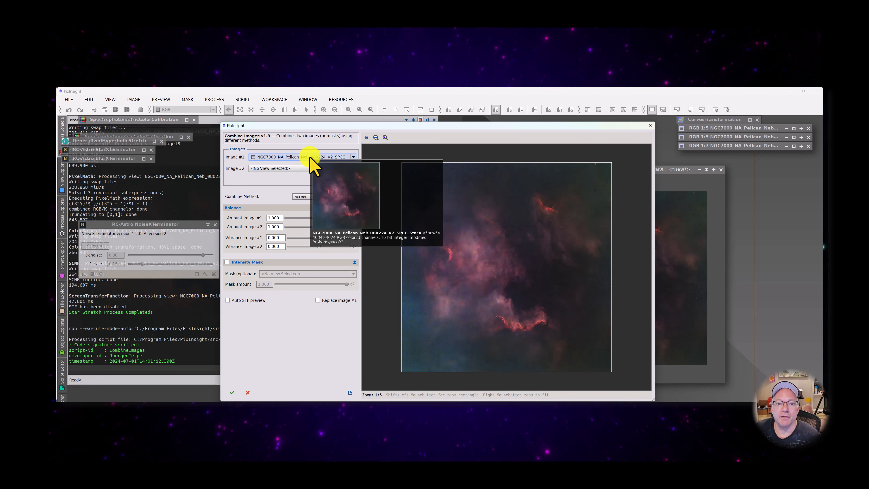
click(307, 168)
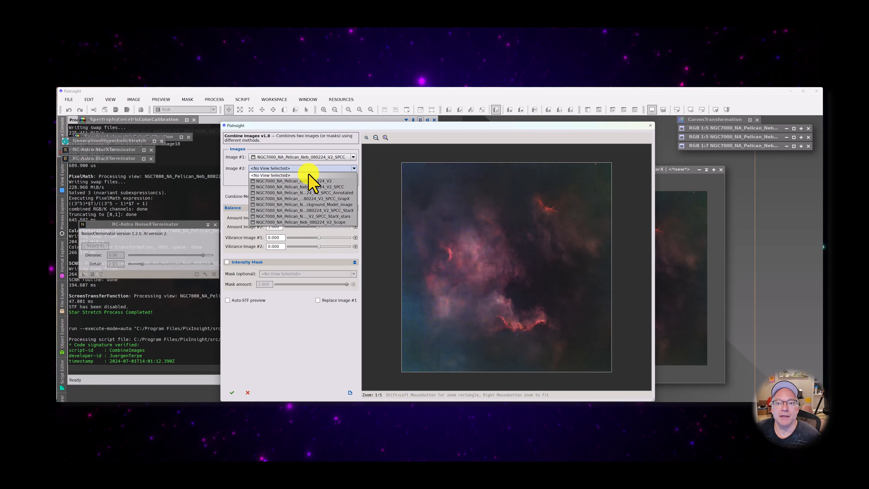
click(320, 221)
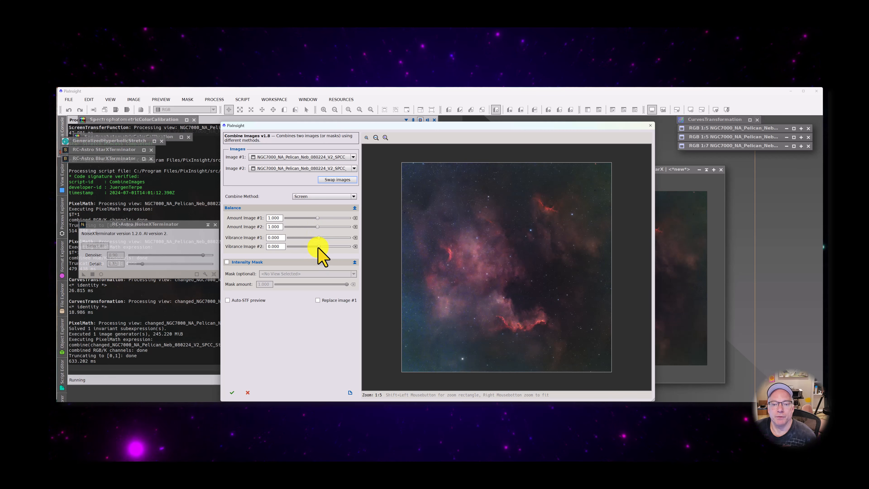
Try stronger star vibrance, reset it, set Vibrance Image #2 to 0.396 and combine the images with the Screen method
drag(319, 247, 342, 247)
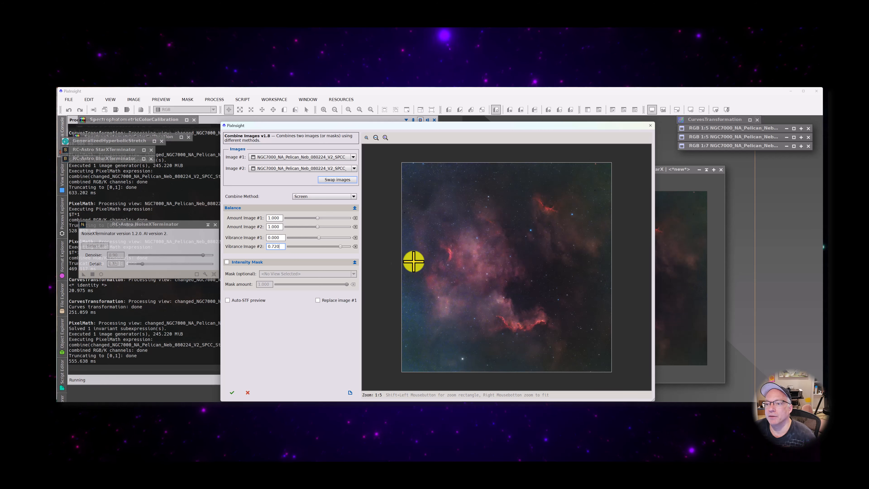
click(356, 246)
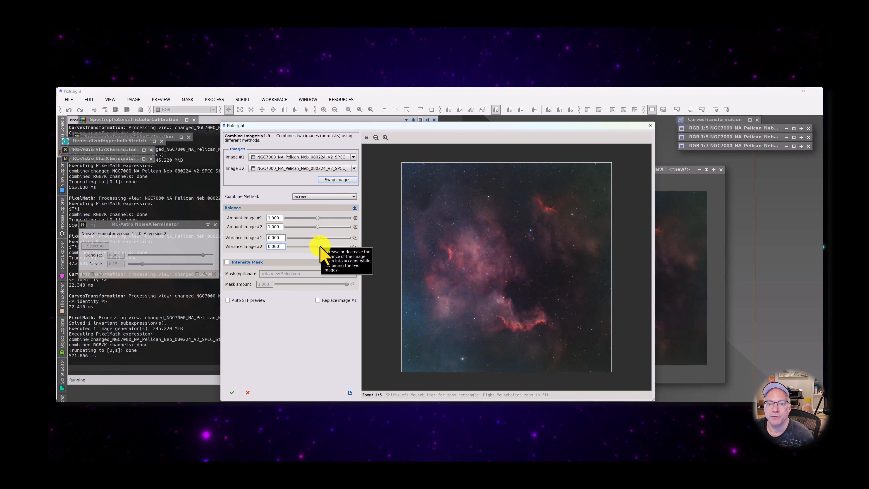
drag(320, 247, 323, 248)
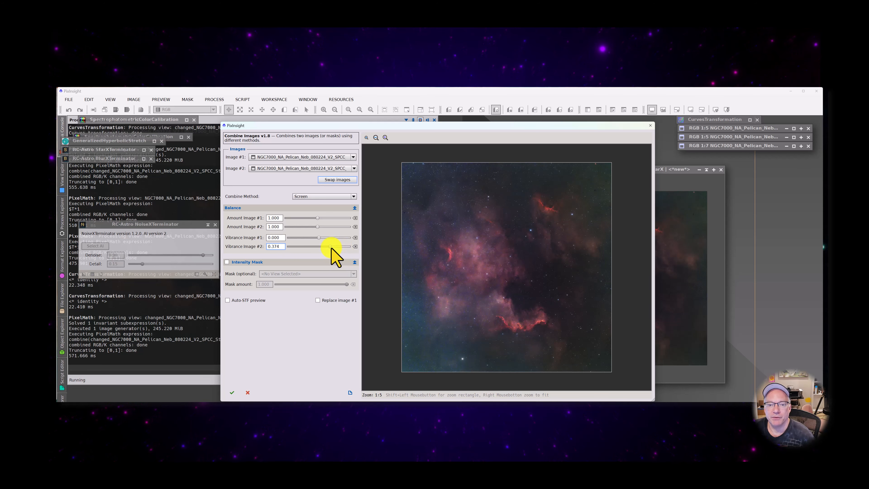
drag(331, 248, 332, 248)
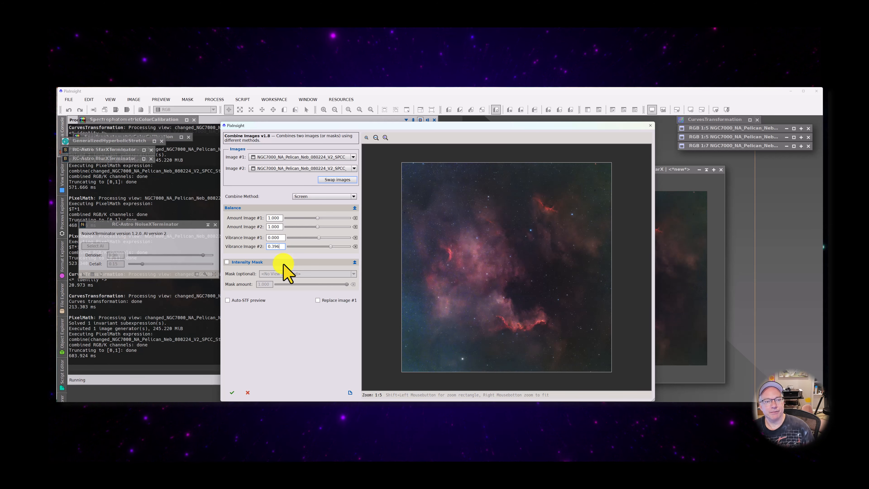
click(232, 393)
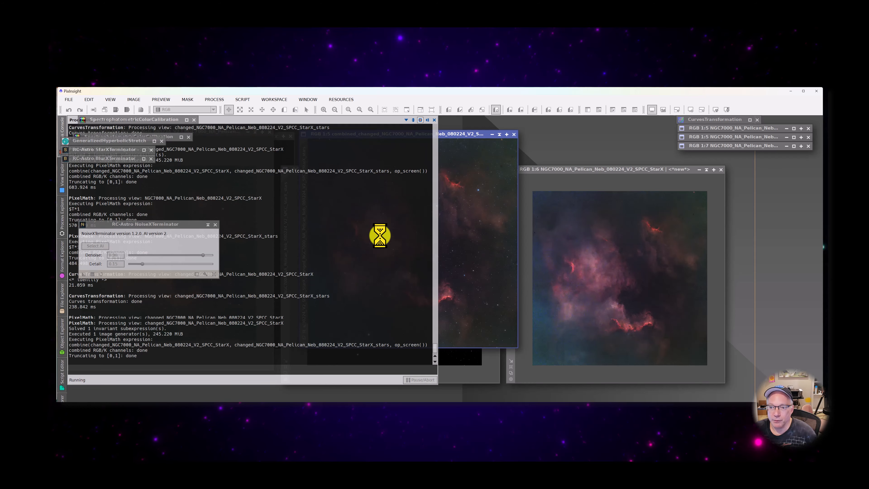
Arrange the combined image beside the original V2 and V2_Scope images and compare the processed result with them
drag(427, 132, 482, 155)
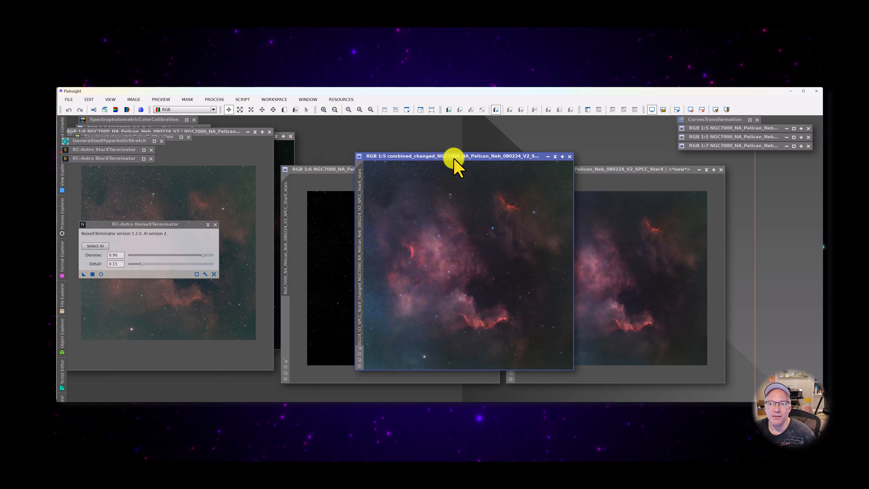
mouse_move(450, 158)
mouse_down()
mouse_move(479, 162)
mouse_move(466, 154)
mouse_up()
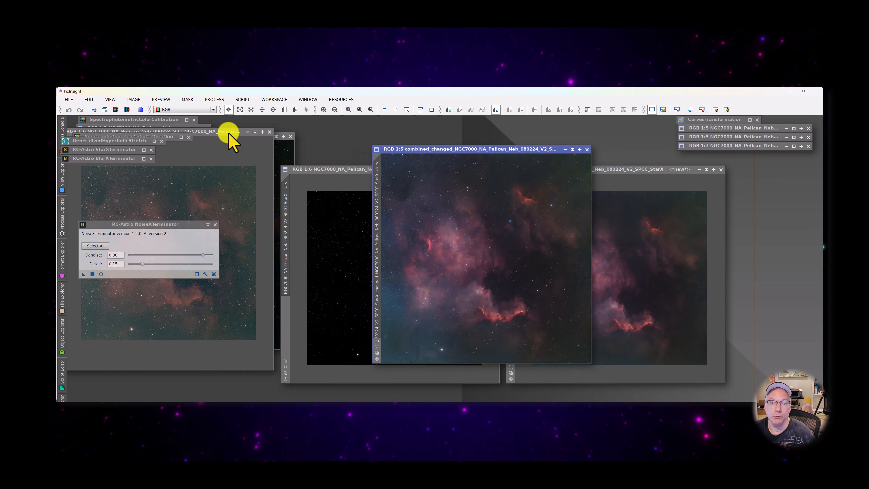
drag(240, 133, 385, 146)
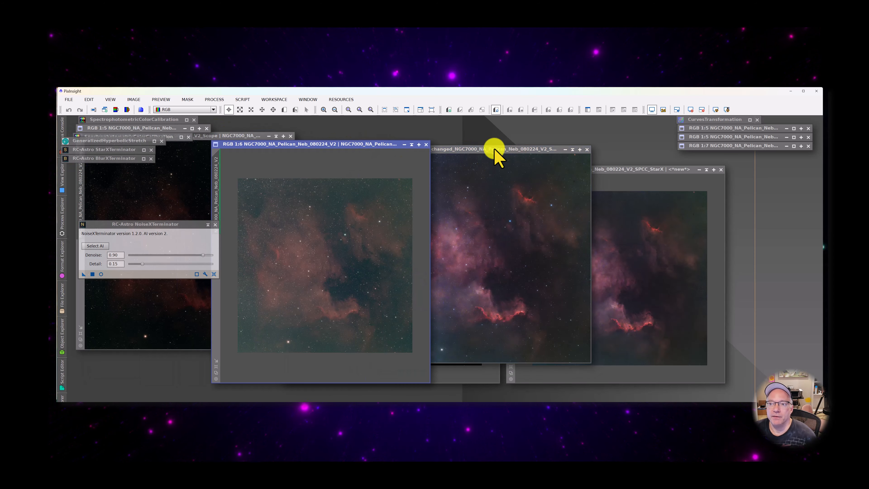
drag(493, 149, 562, 155)
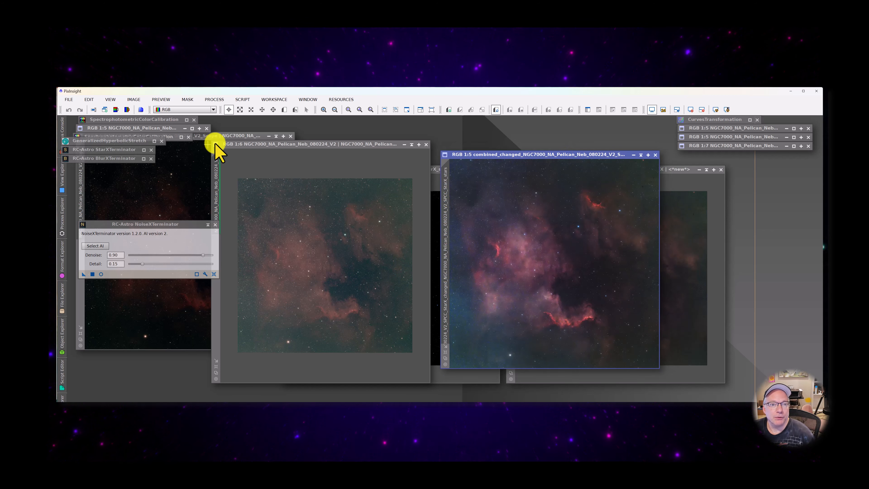
drag(214, 135, 359, 153)
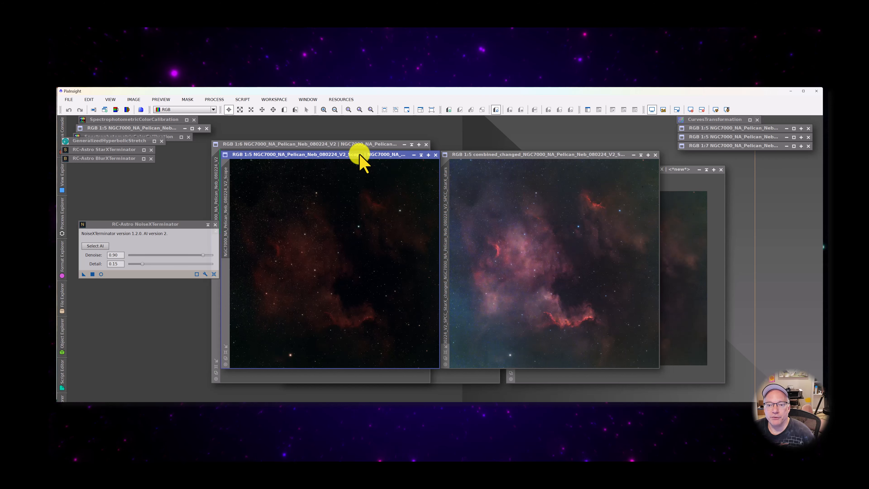
drag(534, 156, 544, 145)
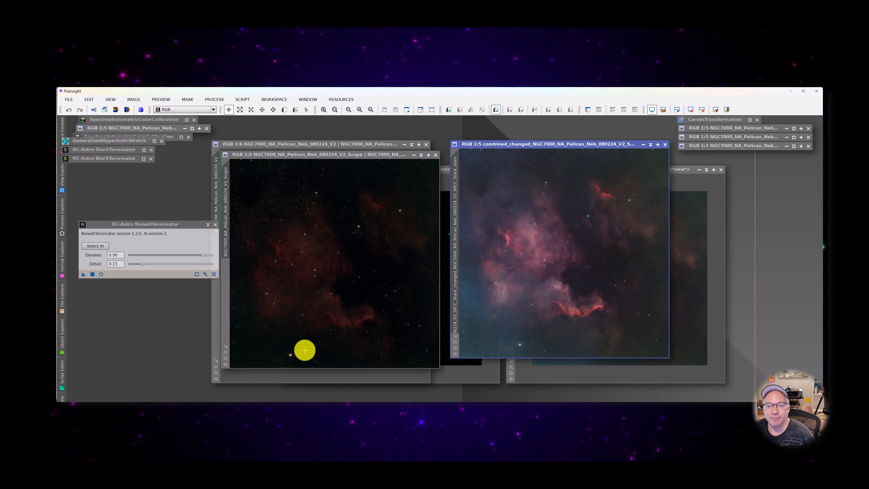